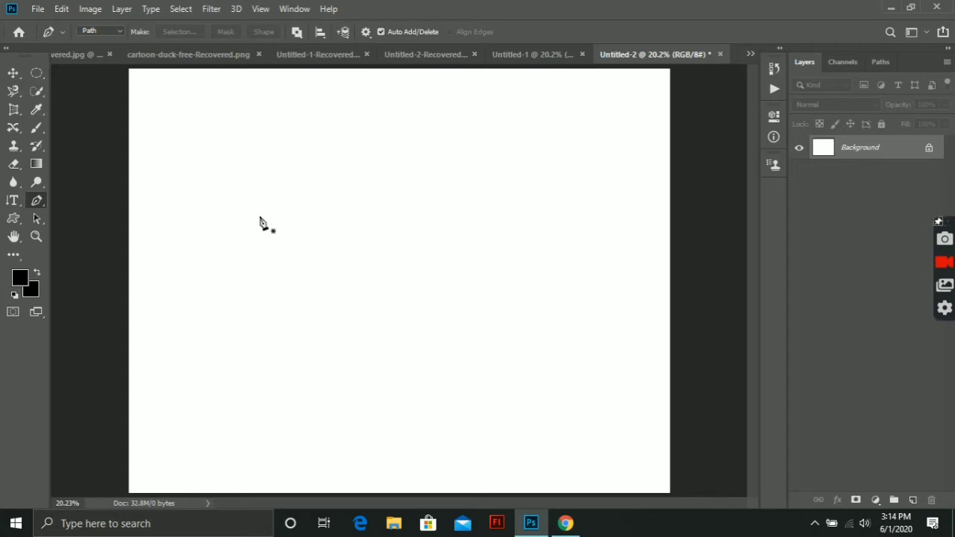
Choose the Elliptical Marquee tool and add an empty Layer 1 above the Background.
{"action": "left_click", "coordinate": [37, 72]}
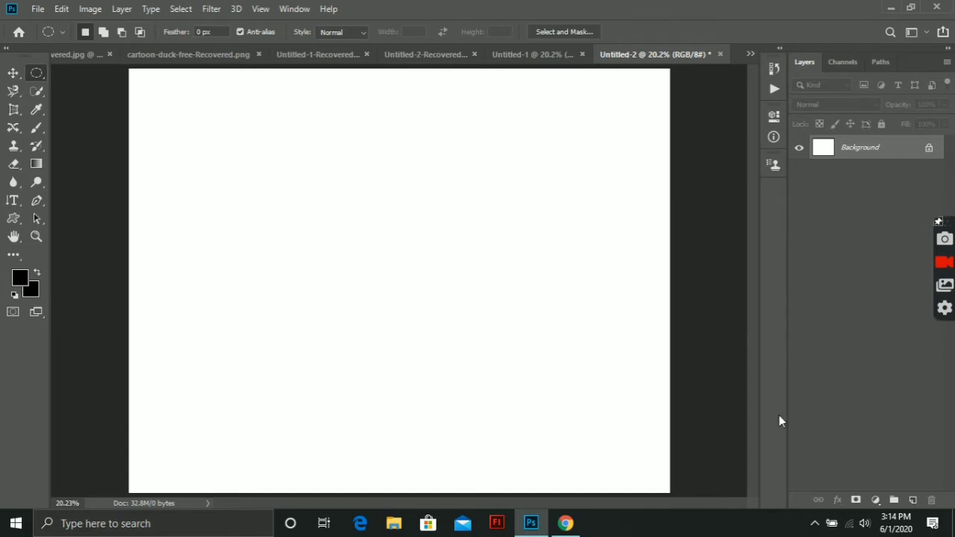
{"action": "left_click", "coordinate": [912, 500]}
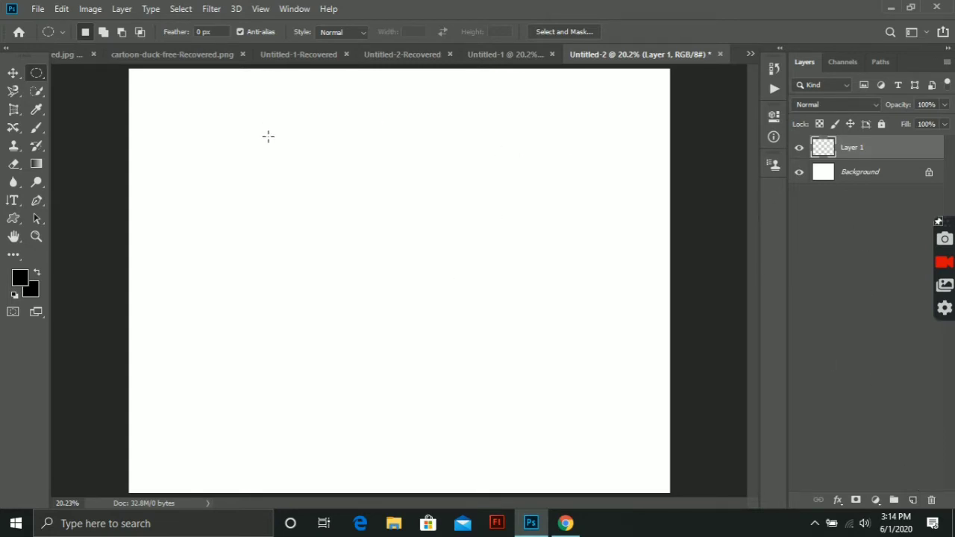
Fill a large circular selection on Layer 1 with blue, then deselect it.
{"action": "left_click_drag", "start_coordinate": [270, 136], "coordinate": [538, 404]}
{"action": "right_click", "coordinate": [440, 325]}
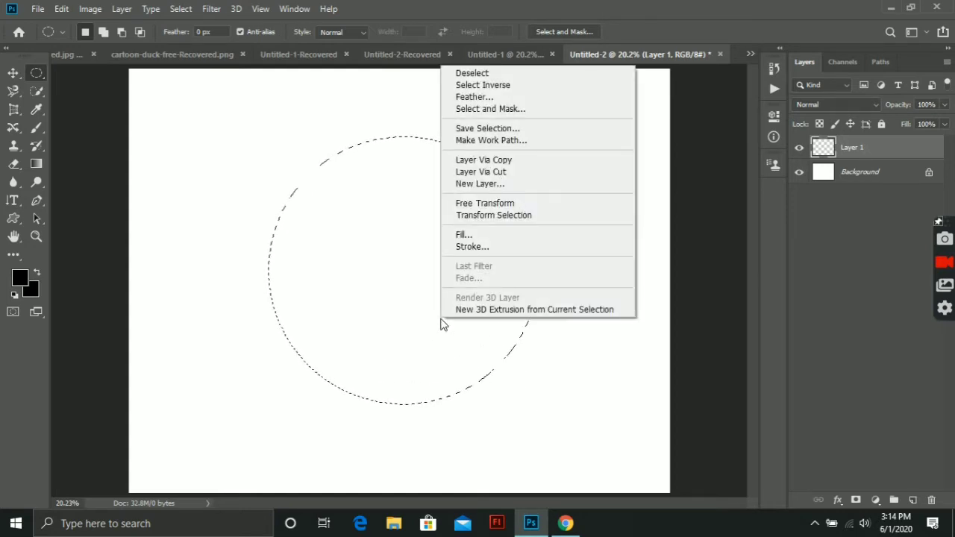
{"action": "left_click", "coordinate": [475, 236]}
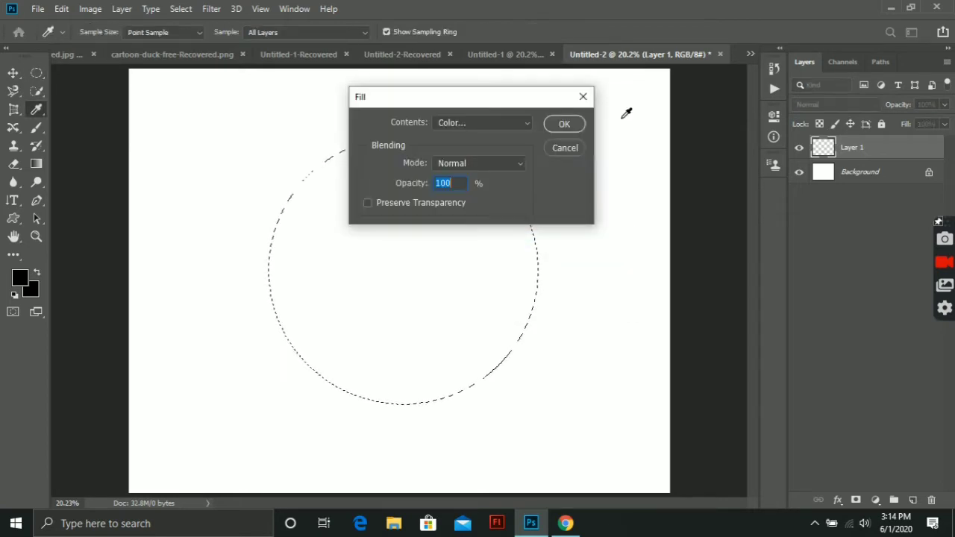
{"action": "left_click", "coordinate": [570, 124]}
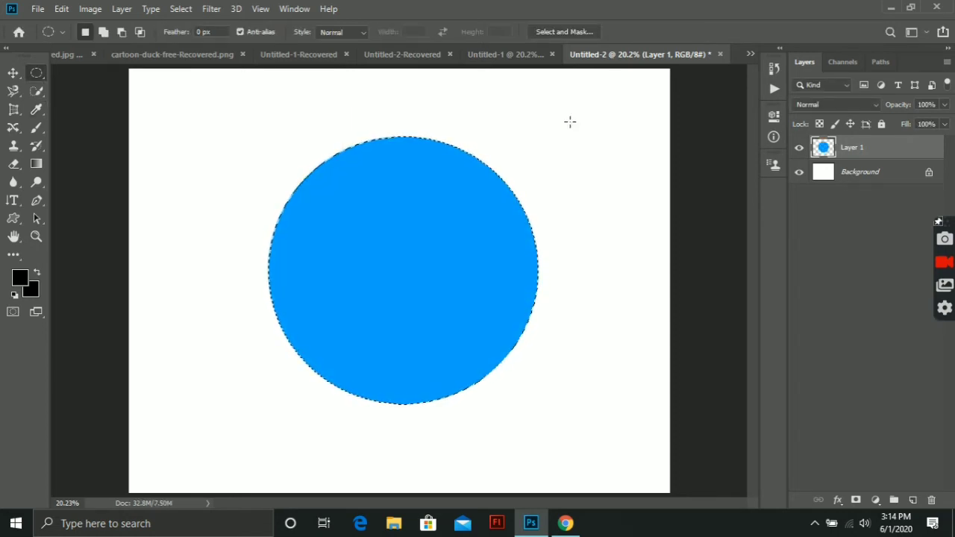
{"action": "key", "text": "ctrl+d"}
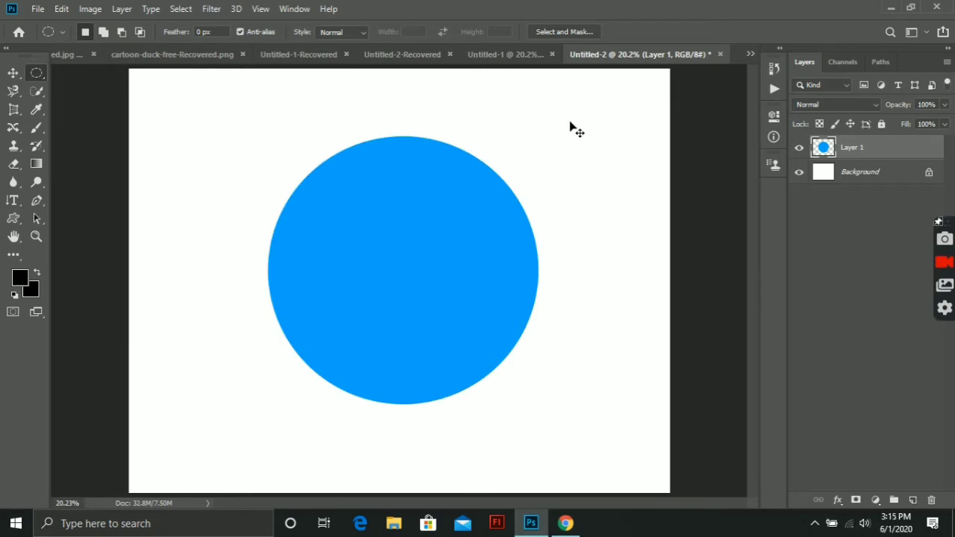
Scale the blue circle down to about 19.56% with Free Transform and commit.
{"action": "key", "text": "ctrl+t"}
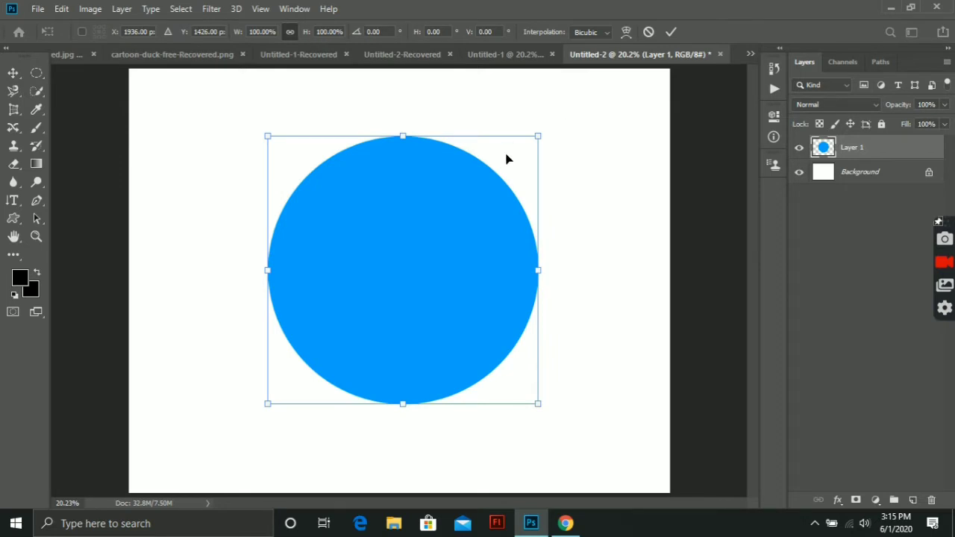
{"action": "left_click", "coordinate": [654, 35]}
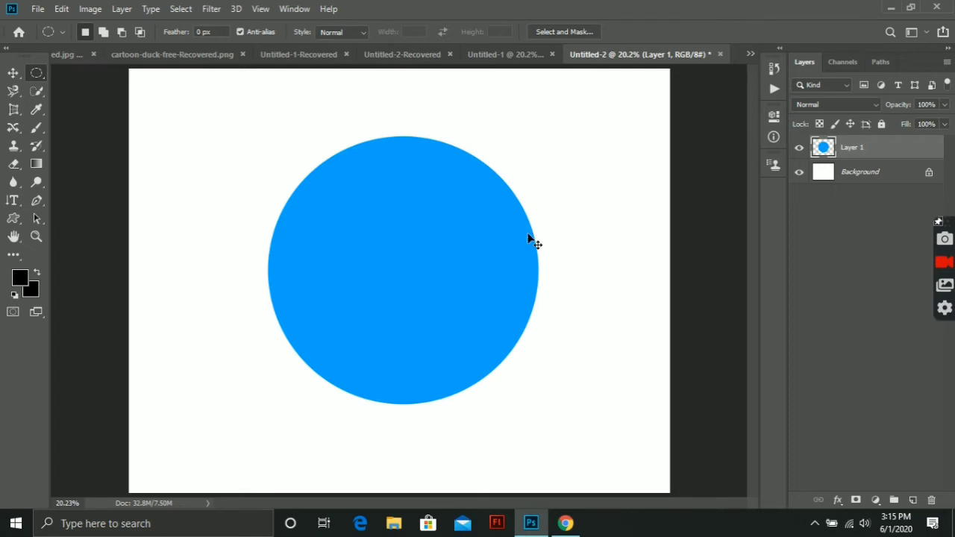
{"action": "key", "text": "ctrl+plus"}
{"action": "key", "text": "ctrl+plus"}
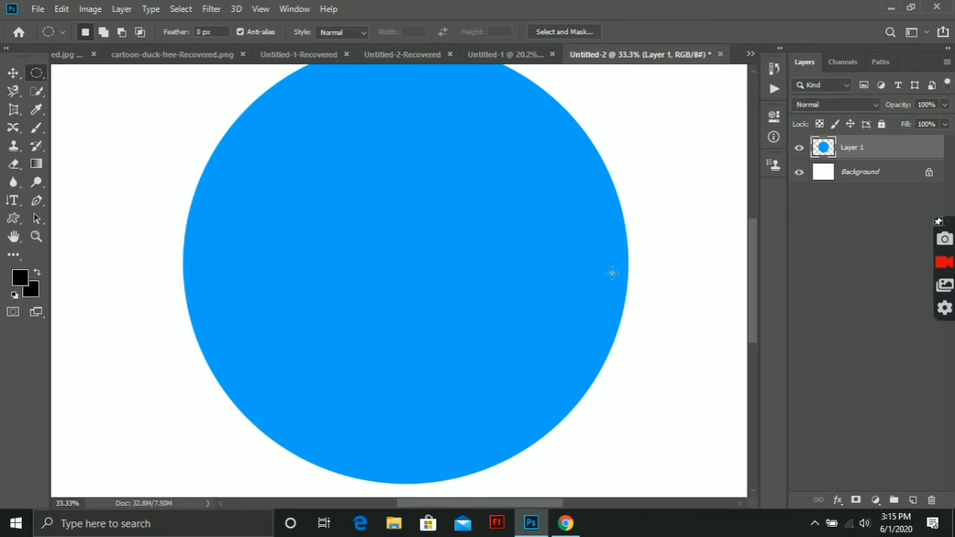
{"action": "key", "text": "ctrl+minus"}
{"action": "key", "text": "ctrl+minus"}
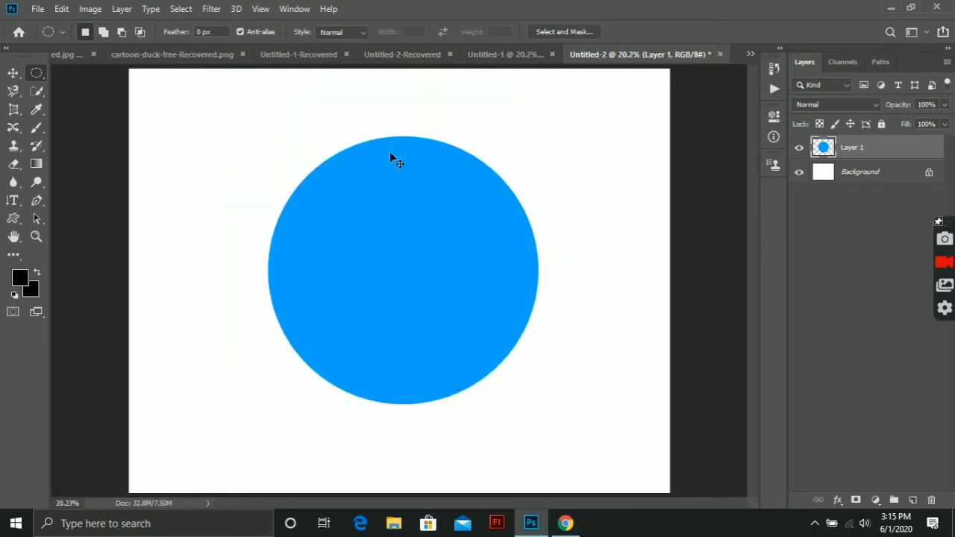
{"action": "key", "text": "ctrl+t"}
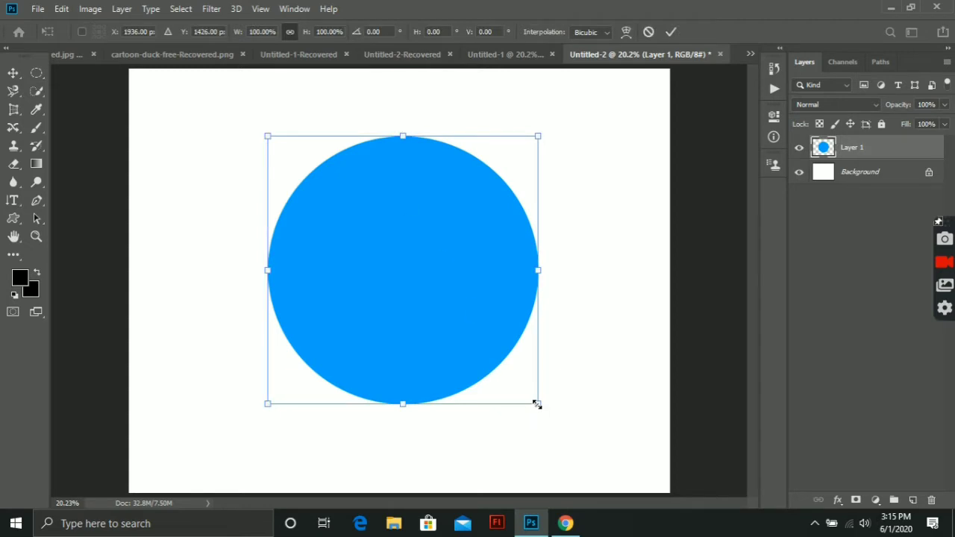
{"action": "left_click_drag", "start_coordinate": [537, 404], "coordinate": [321, 187]}
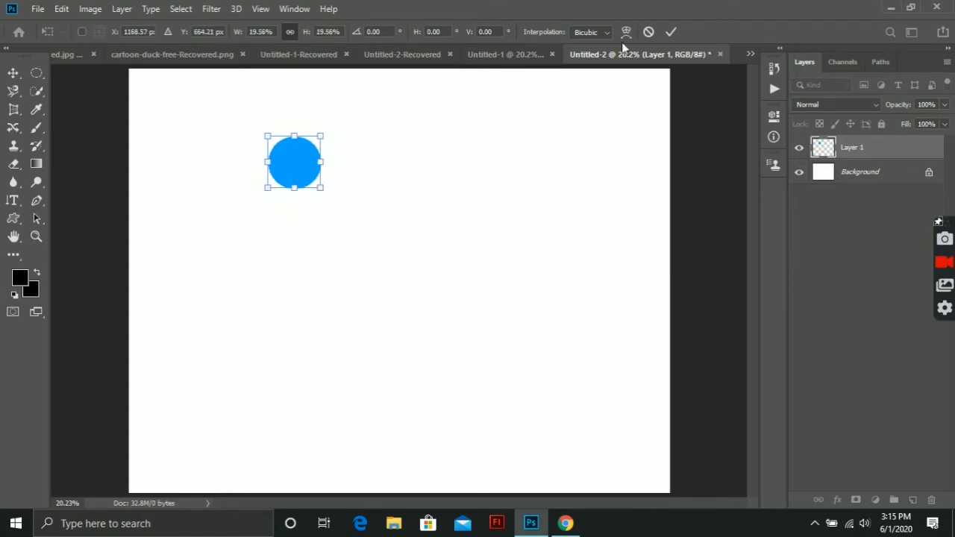
{"action": "left_click", "coordinate": [670, 32]}
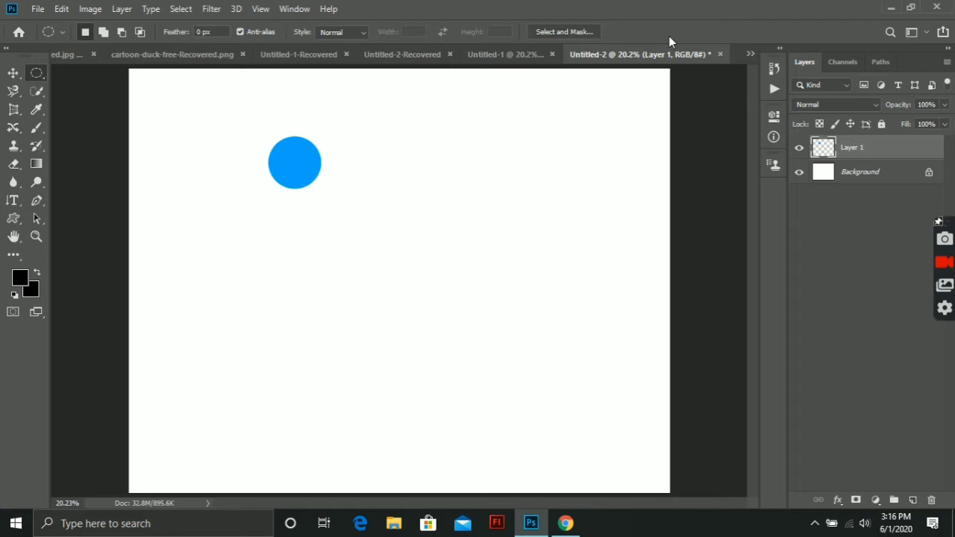
Scale the small circle back up to roughly full size and commit.
{"action": "key", "text": "ctrl+t"}
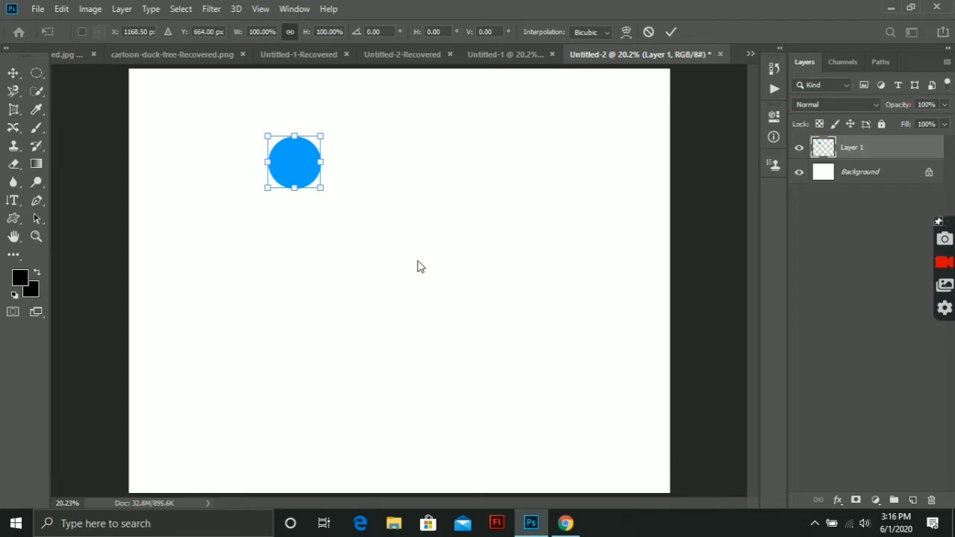
{"action": "left_click_drag", "start_coordinate": [319, 187], "coordinate": [548, 385]}
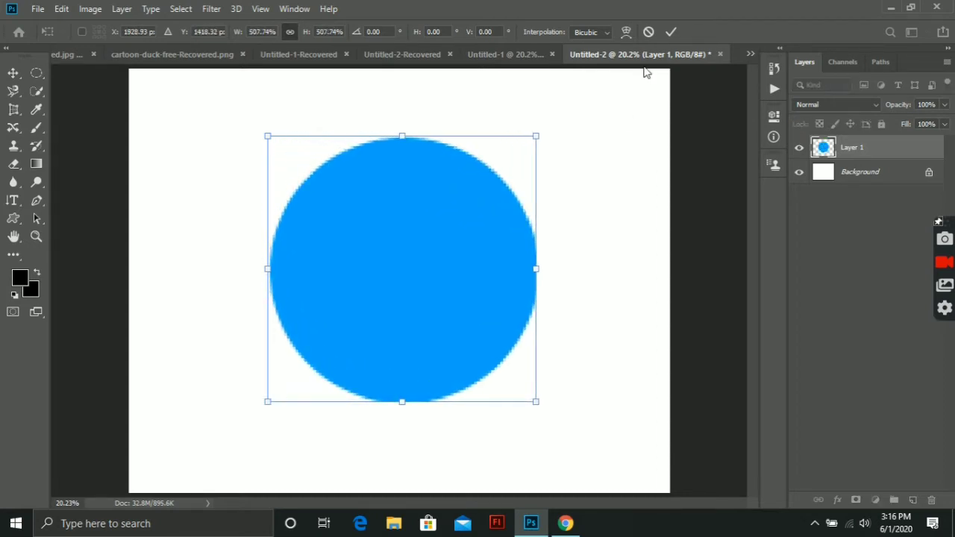
{"action": "left_click", "coordinate": [669, 32]}
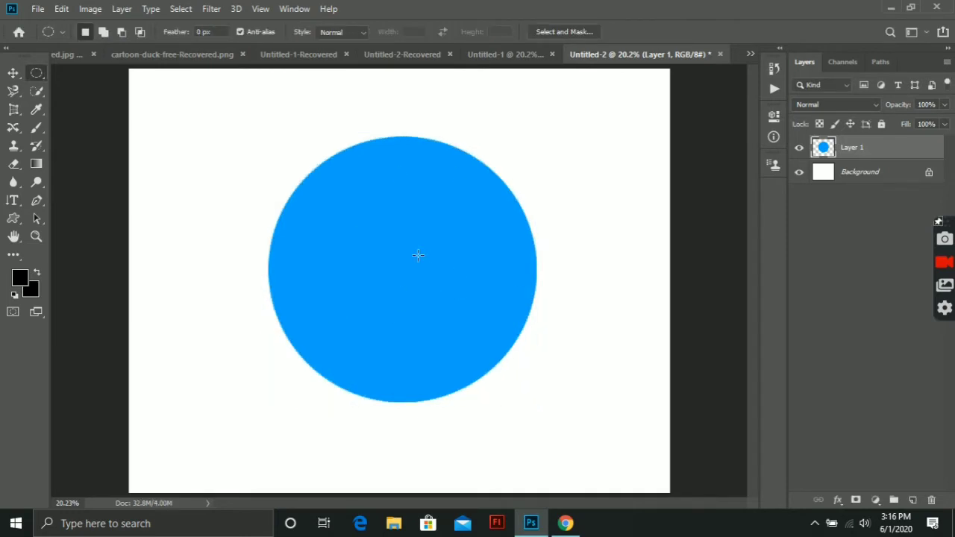
Shrink the circle to about 3%, then enlarge it about 4091%, leaving blurred edges.
{"action": "key", "text": "ctrl+t"}
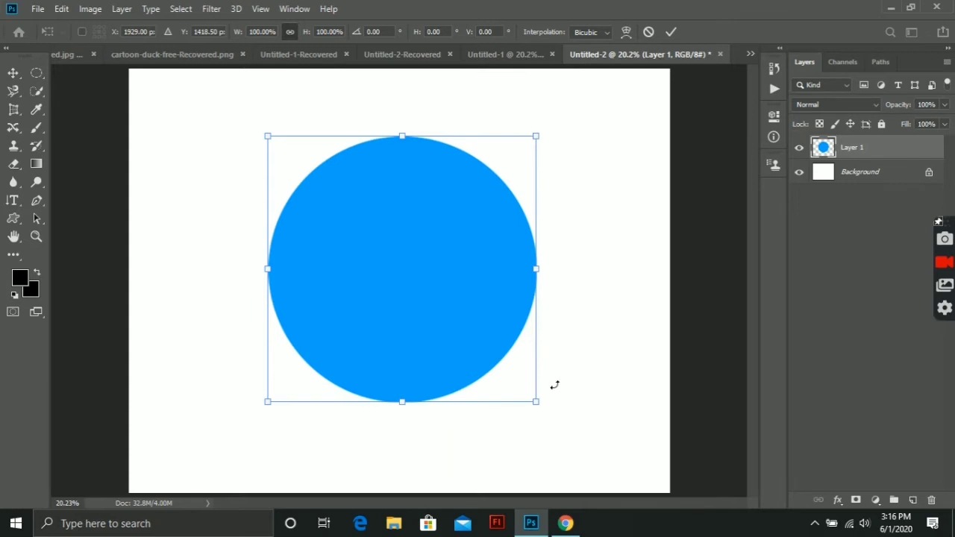
{"action": "left_click_drag", "start_coordinate": [536, 403], "coordinate": [264, 159]}
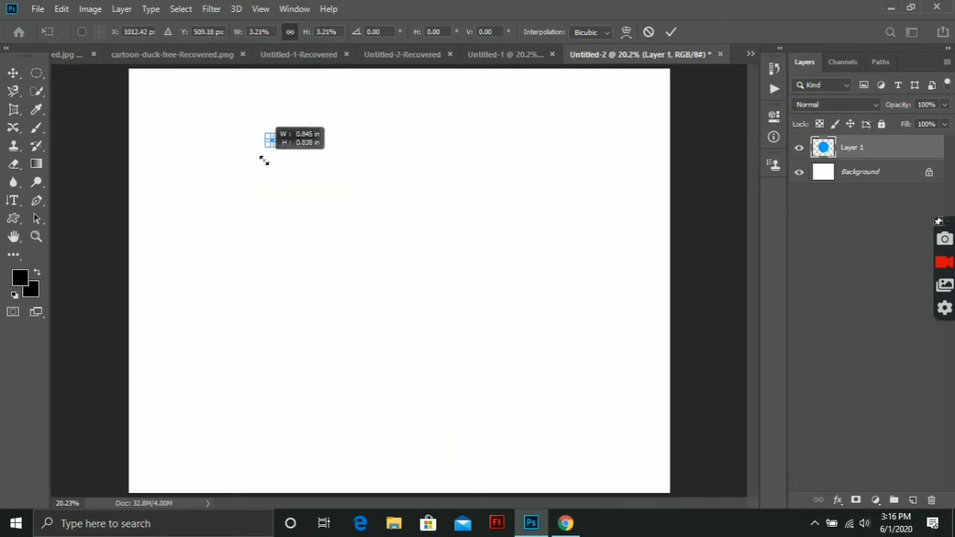
{"action": "left_click", "coordinate": [676, 28]}
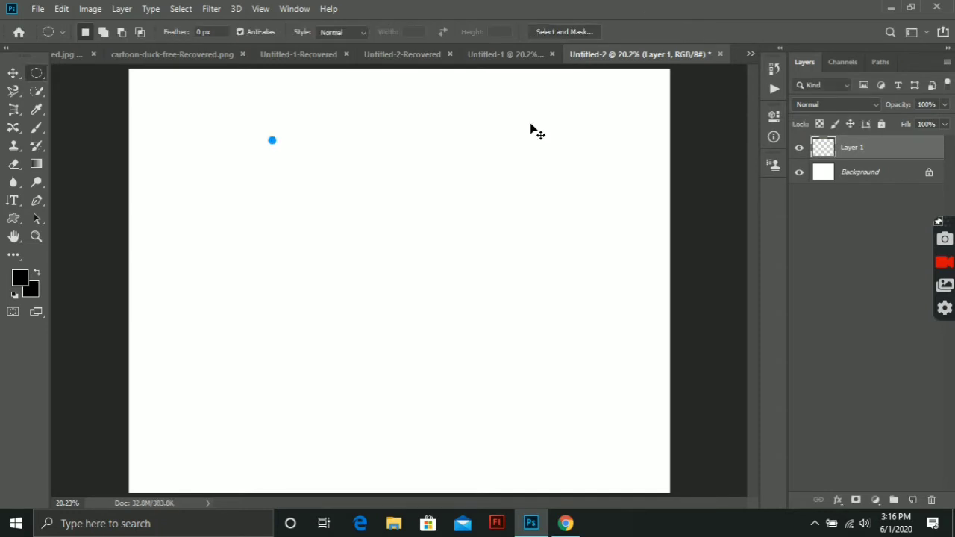
{"action": "key", "text": "ctrl+t"}
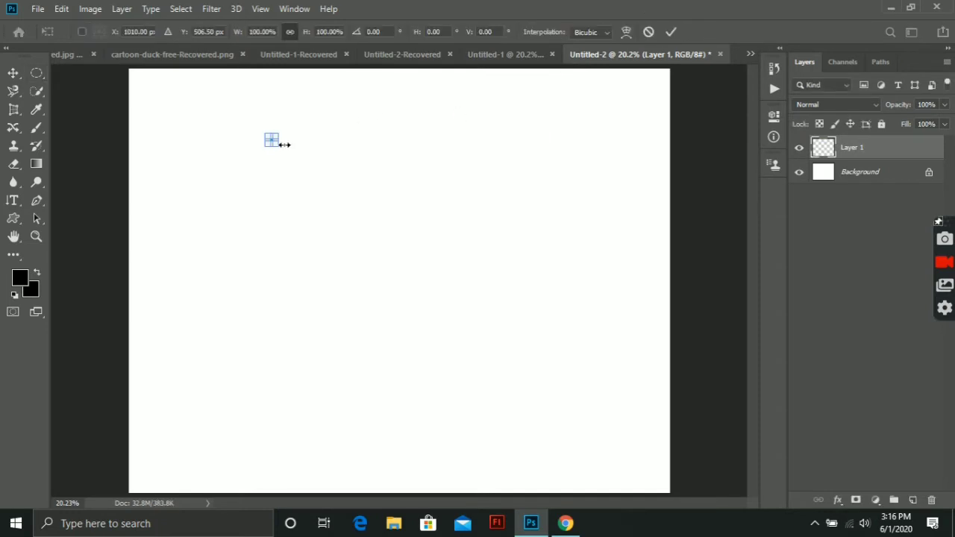
{"action": "left_click_drag", "start_coordinate": [271, 142], "coordinate": [619, 430]}
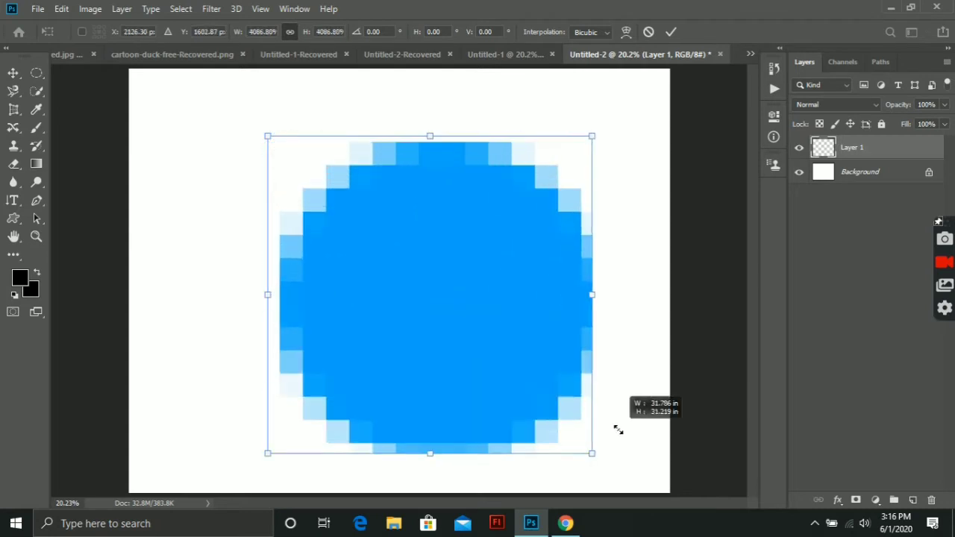
{"action": "left_click", "coordinate": [671, 31]}
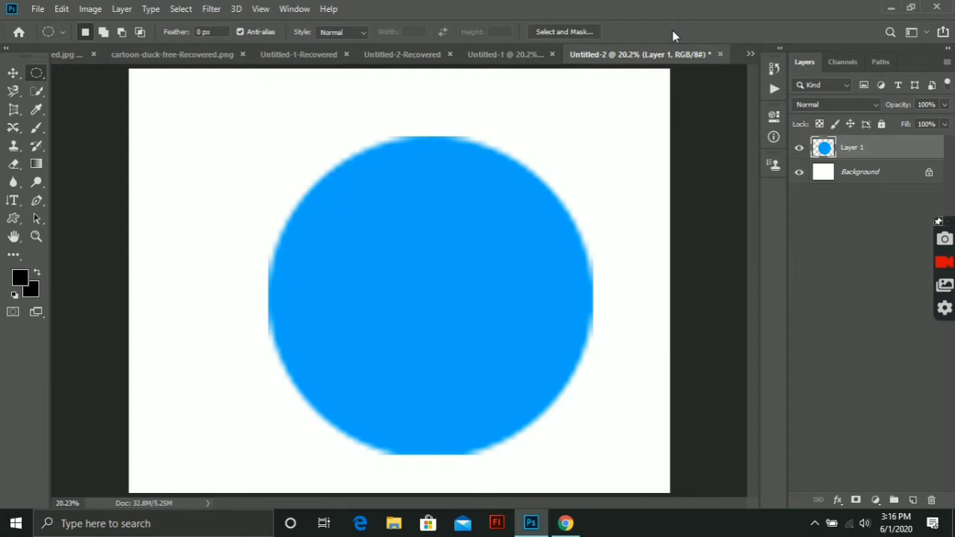
Undo the scaling edits to restore the crisp, sharp-edged blue circle.
{"action": "key", "text": "ctrl+z"}
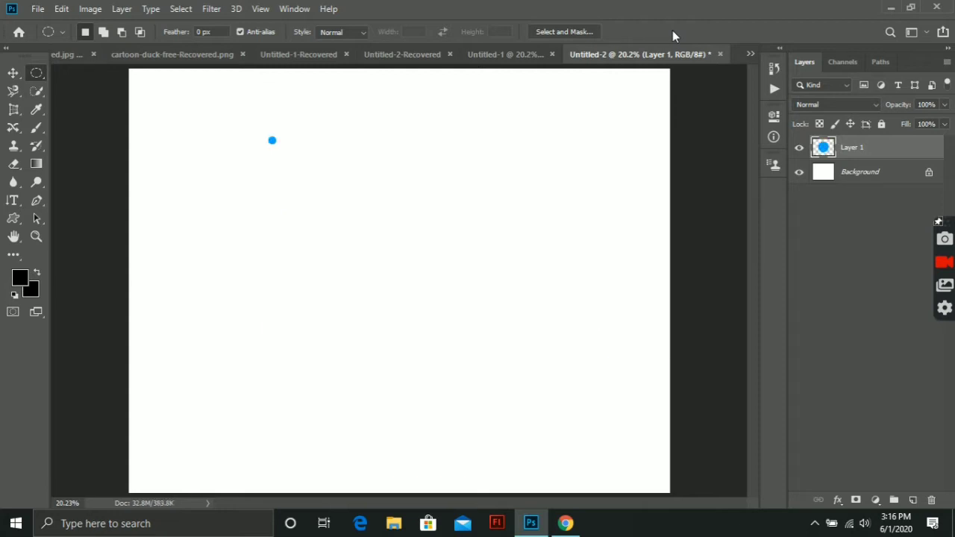
{"action": "key", "text": "ctrl+z"}
{"action": "key", "text": "ctrl+z"}
{"action": "key", "text": "ctrl+shift+z"}
{"action": "key", "text": "ctrl+z"}
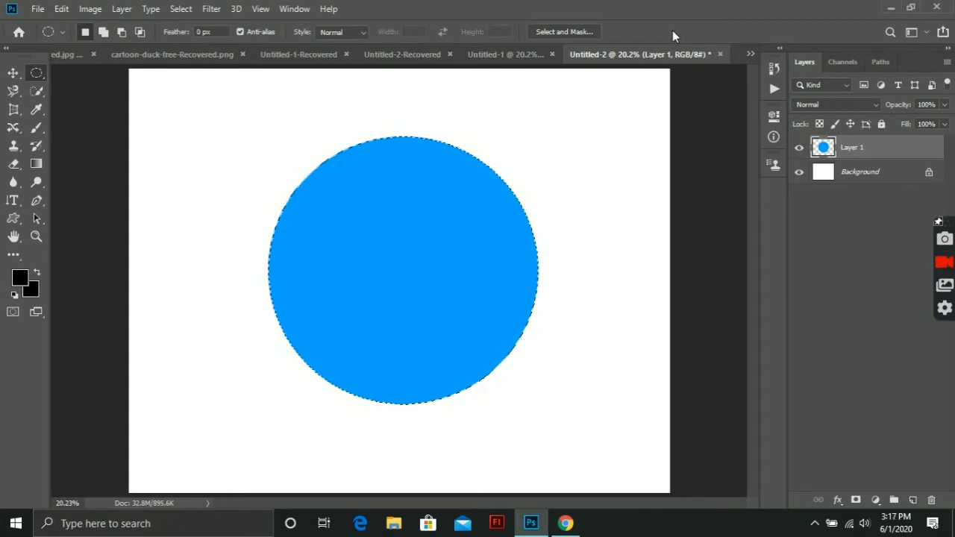
{"action": "key", "text": "ctrl+z"}
{"action": "key", "text": "ctrl+z"}
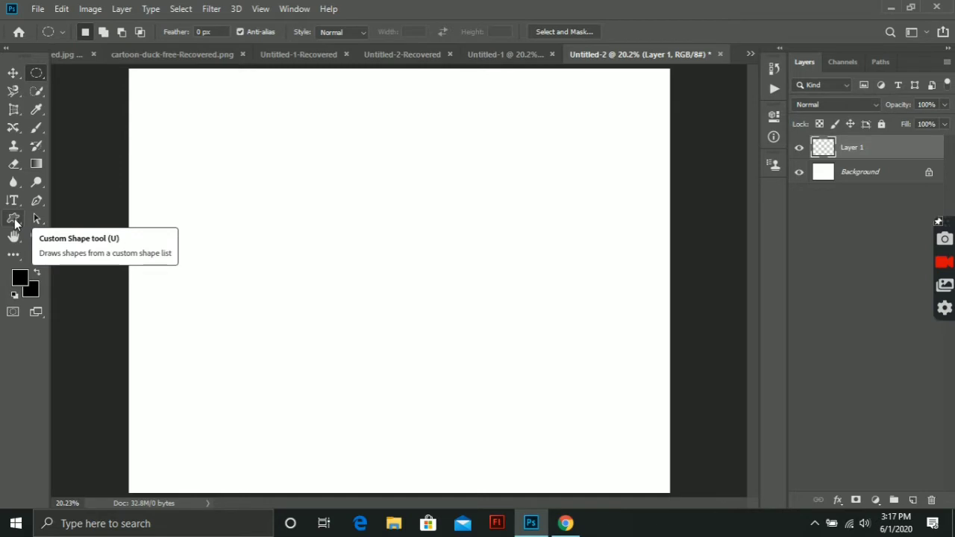
Draw a large blue Ellipse 1 circle, about 2159 × 2081 px, with the Ellipse Tool.
{"action": "left_click", "coordinate": [16, 220]}
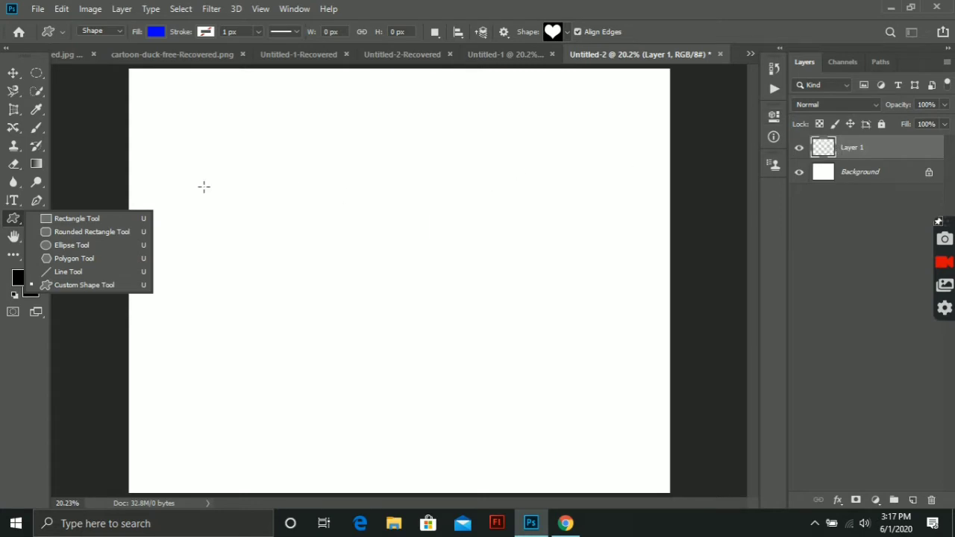
{"action": "left_click", "coordinate": [94, 246]}
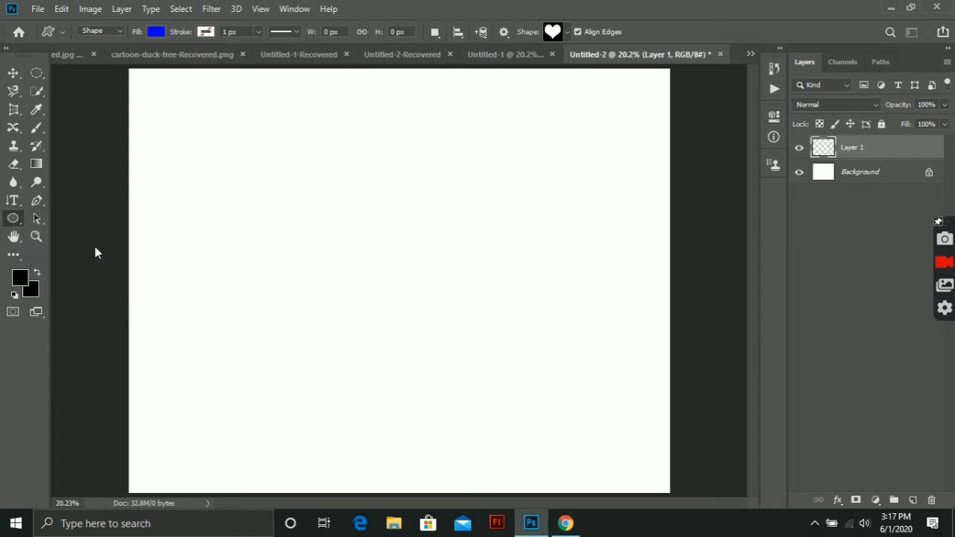
{"action": "left_click_drag", "start_coordinate": [276, 116], "coordinate": [581, 411]}
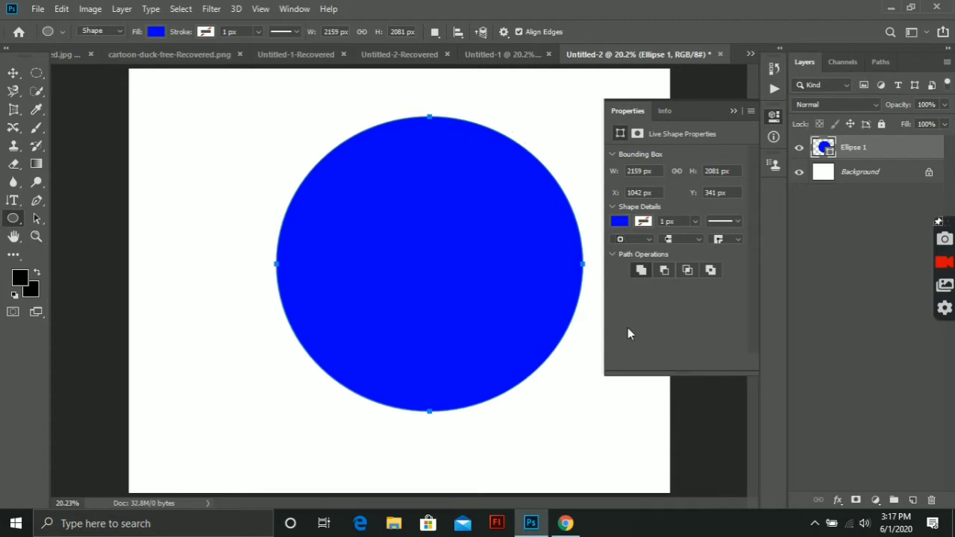
{"action": "left_click", "coordinate": [773, 117]}
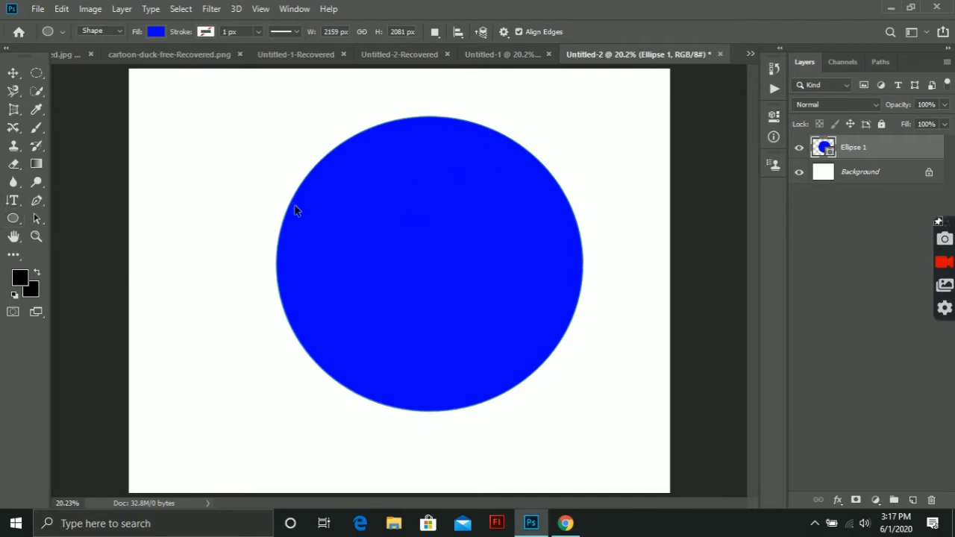
{"action": "key", "text": "ctrl+t"}
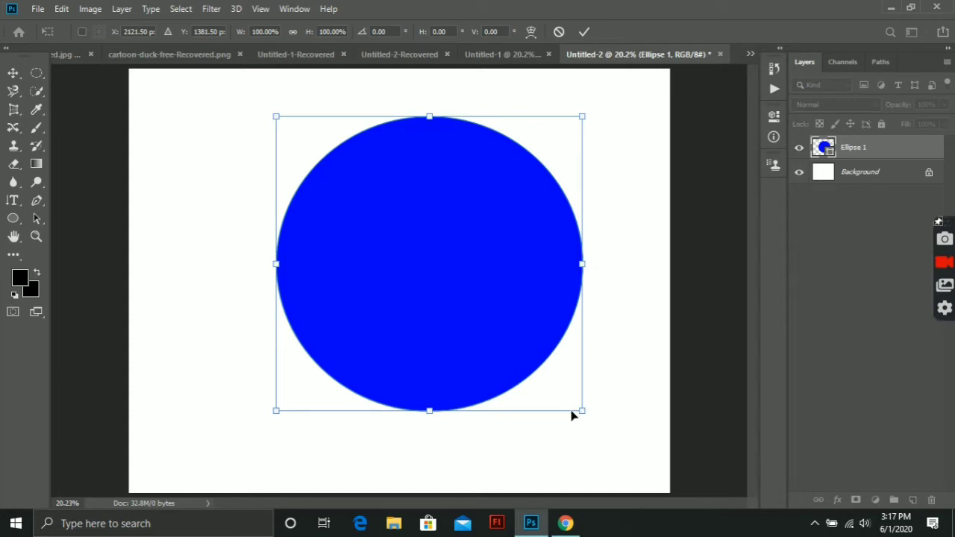
Shrink the Ellipse 1 circle, then enlarge it to about 2717 × 2457 px.
{"action": "left_click_drag", "start_coordinate": [580, 411], "coordinate": [280, 120]}
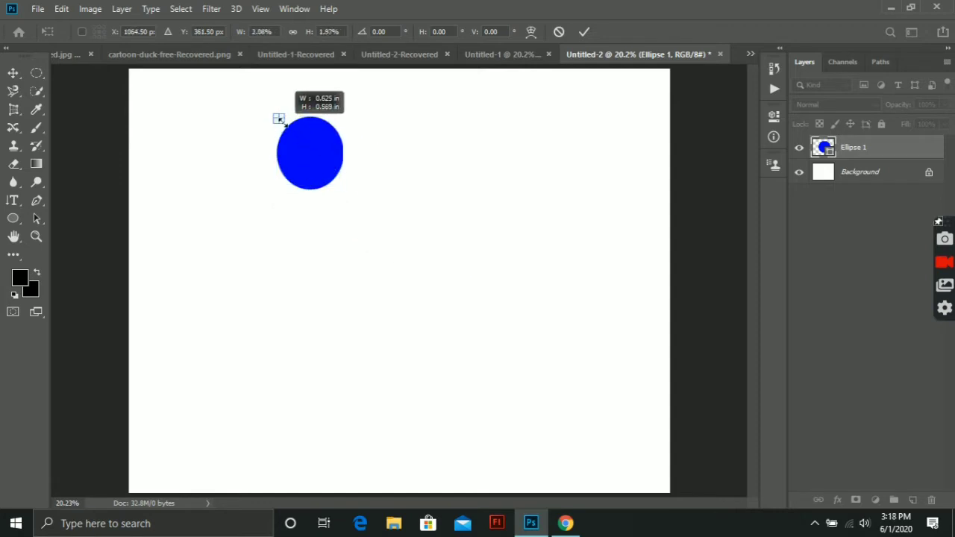
{"action": "left_click", "coordinate": [582, 33]}
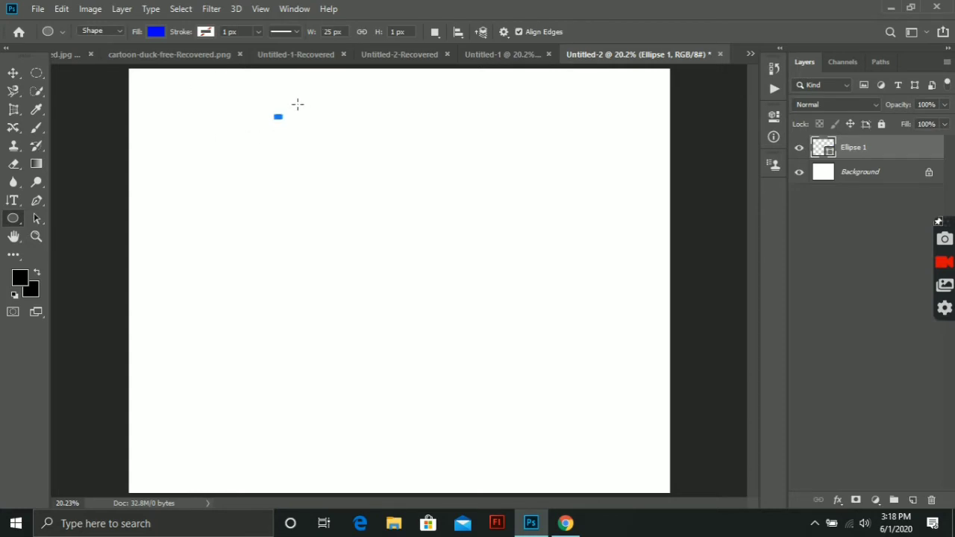
{"action": "key", "text": "ctrl+t"}
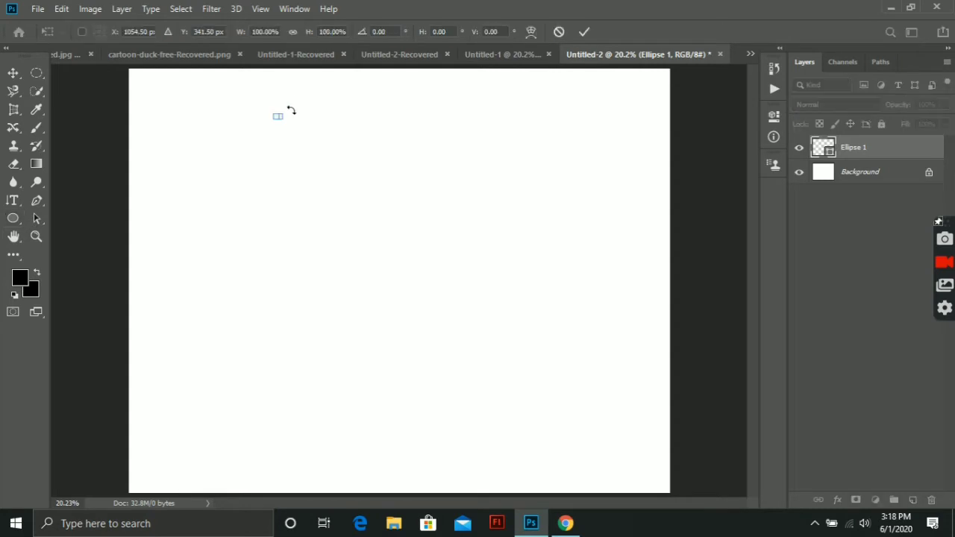
{"action": "mouse_move", "coordinate": [279, 121]}
{"action": "left_mouse_down"}
{"action": "mouse_move", "coordinate": [519, 315]}
{"action": "mouse_move", "coordinate": [660, 464]}
{"action": "left_mouse_up"}
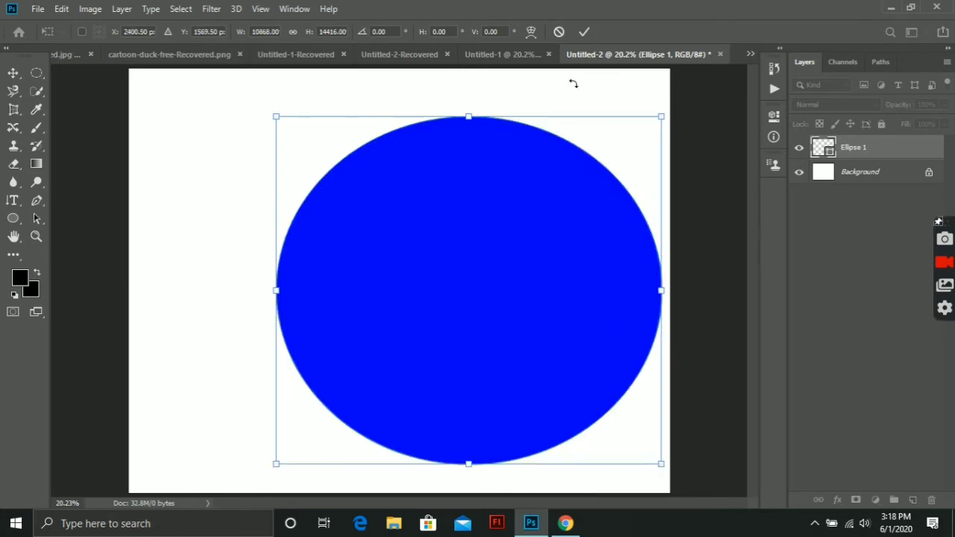
{"action": "left_click", "coordinate": [586, 31]}
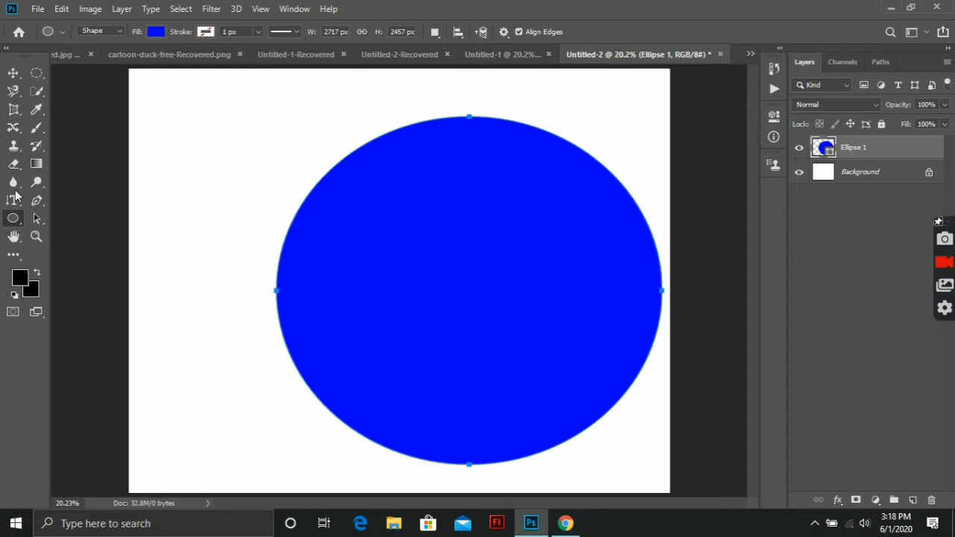
Pick yellow as the ellipse stroke colour and undo the accidental extra ellipse.
{"action": "right_click", "coordinate": [12, 222]}
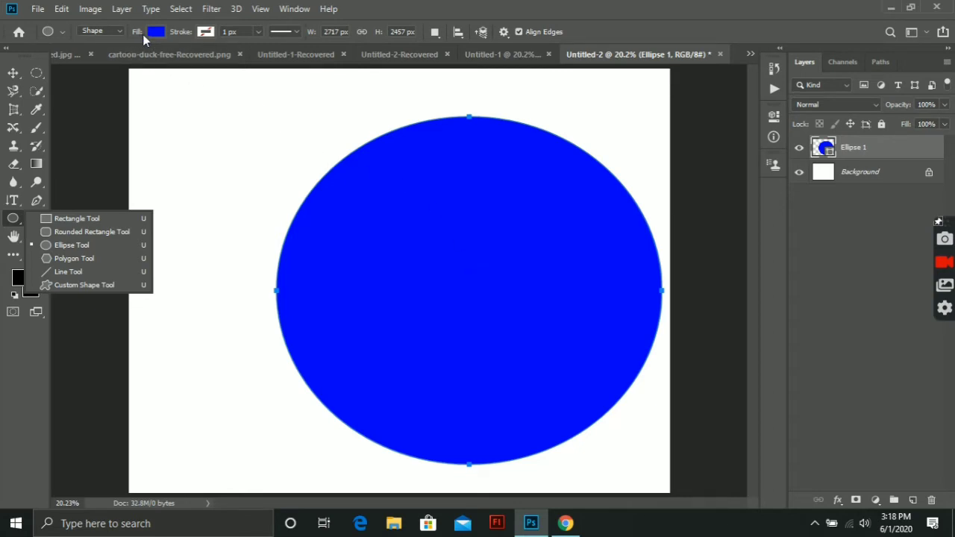
{"action": "left_click", "coordinate": [208, 33]}
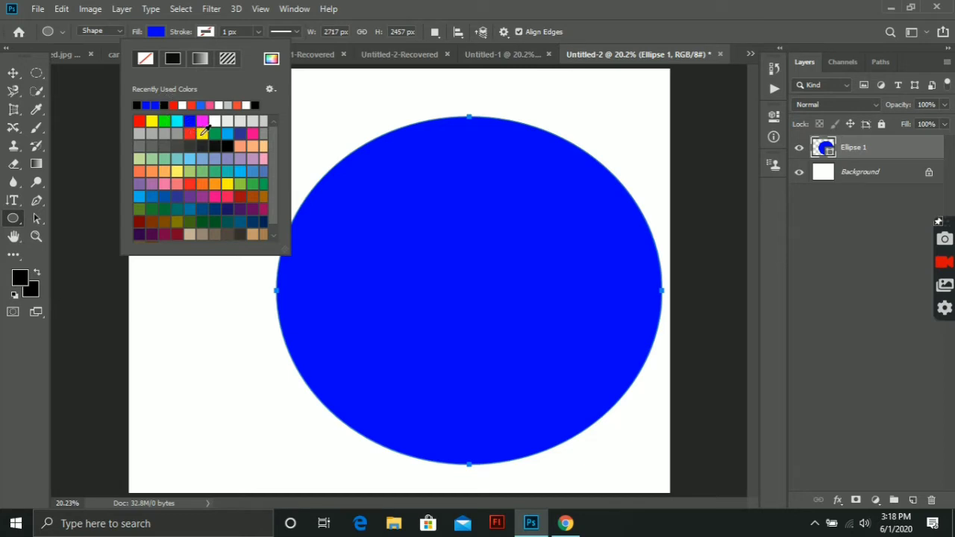
{"action": "left_click", "coordinate": [203, 133]}
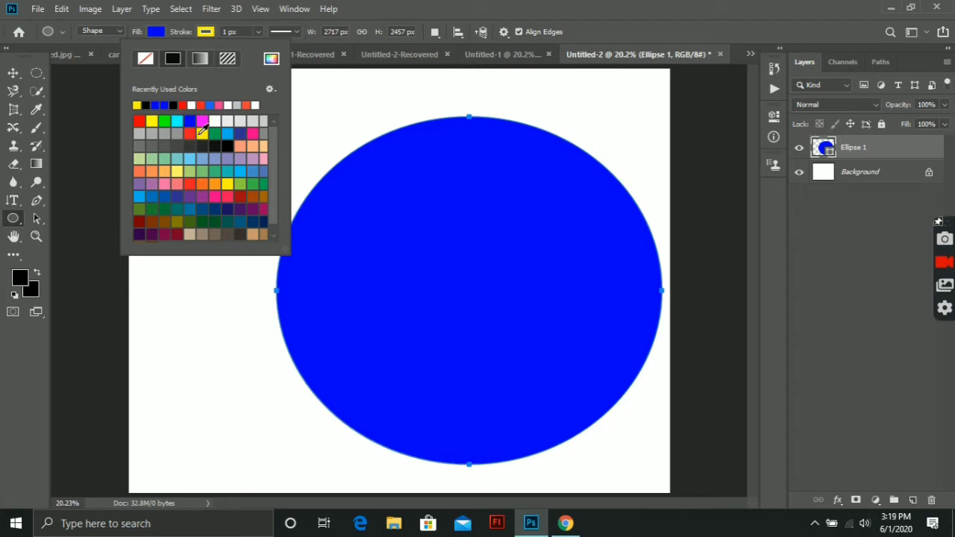
{"action": "left_click", "coordinate": [330, 100]}
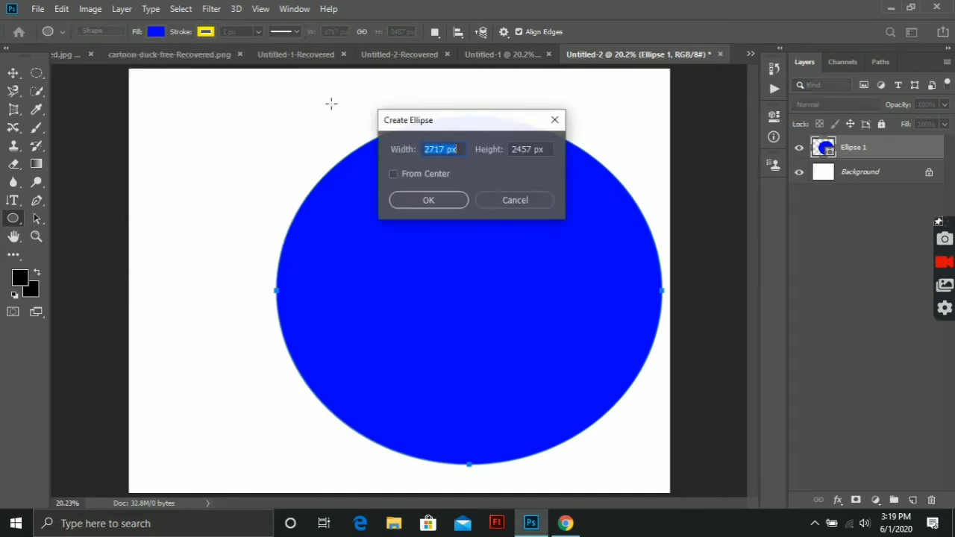
{"action": "left_click", "coordinate": [436, 200]}
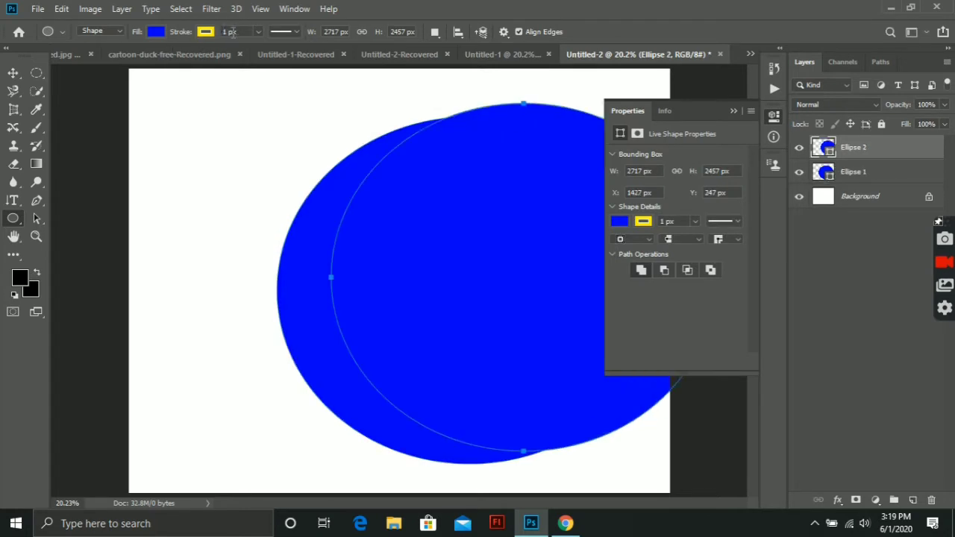
{"action": "key", "text": "ctrl+z"}
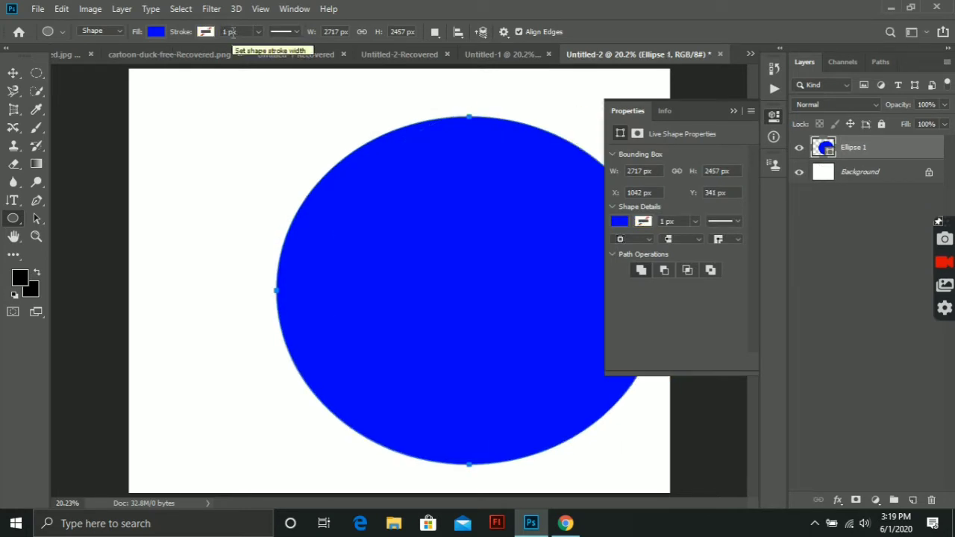
Set the ellipse stroke to 50 px yellow and dismiss the stray Create Ellipse dialog.
{"action": "double_click", "coordinate": [227, 32]}
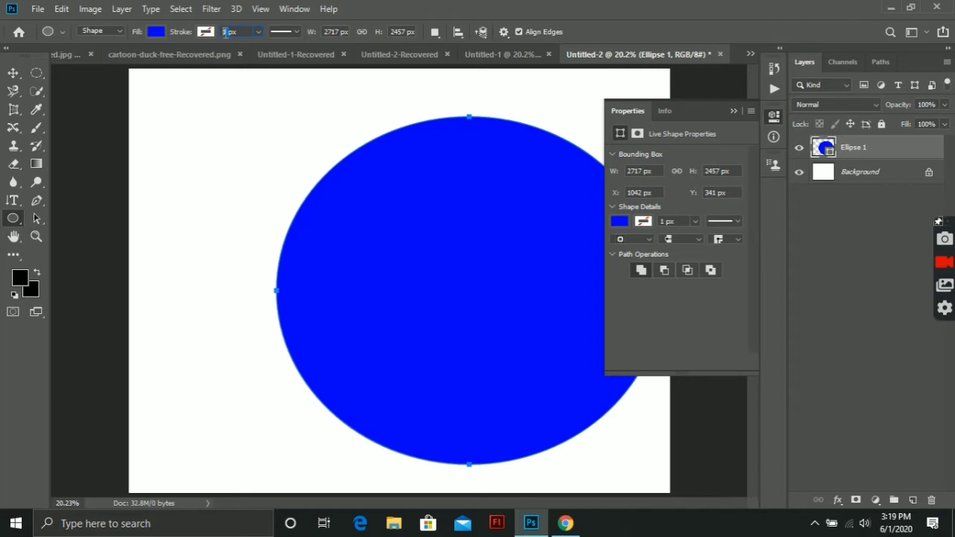
{"action": "type", "text": "50"}
{"action": "key", "text": "Return"}
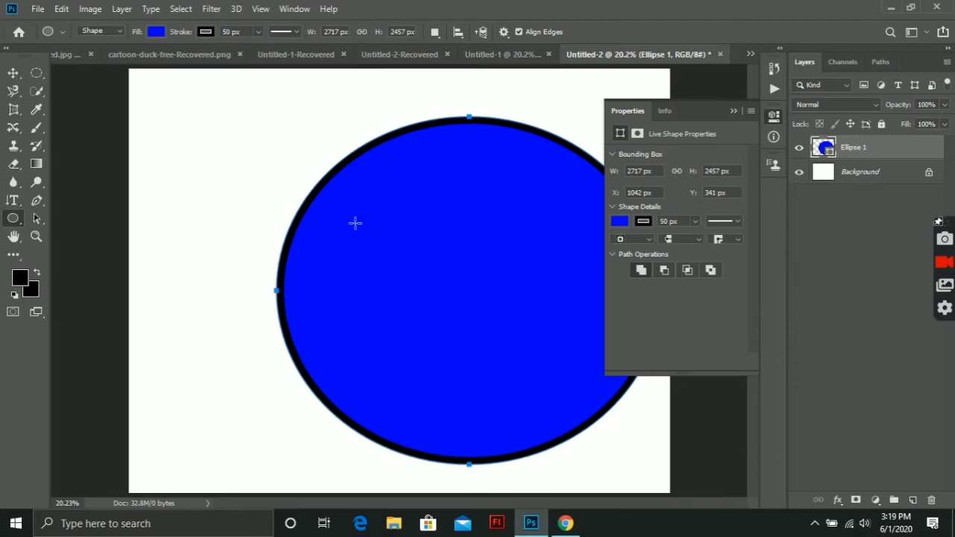
{"action": "left_click", "coordinate": [203, 32]}
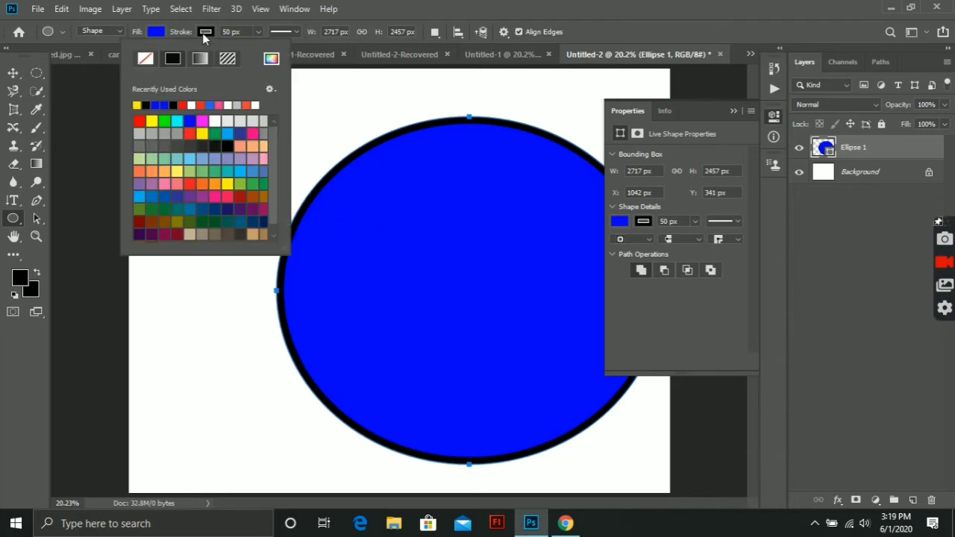
{"action": "left_click", "coordinate": [201, 135]}
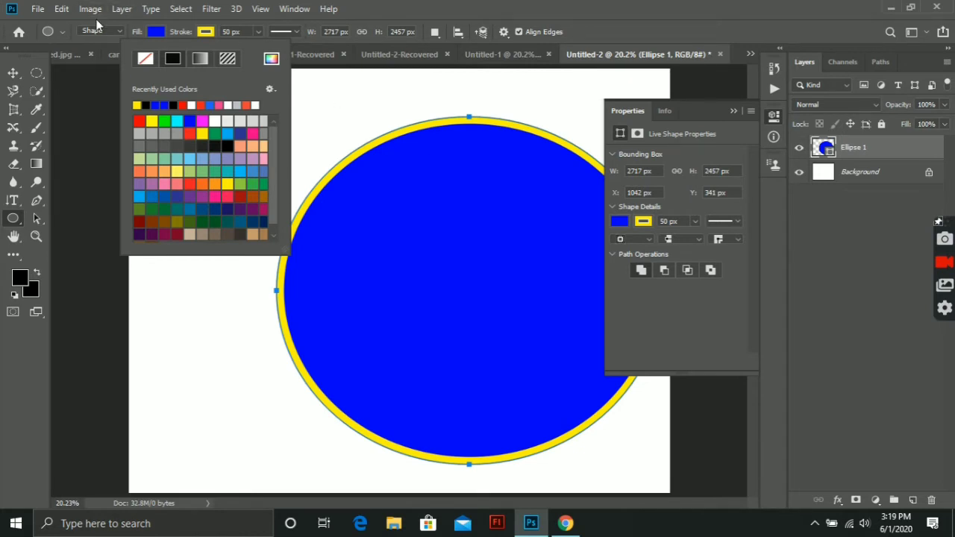
{"action": "left_click", "coordinate": [377, 149]}
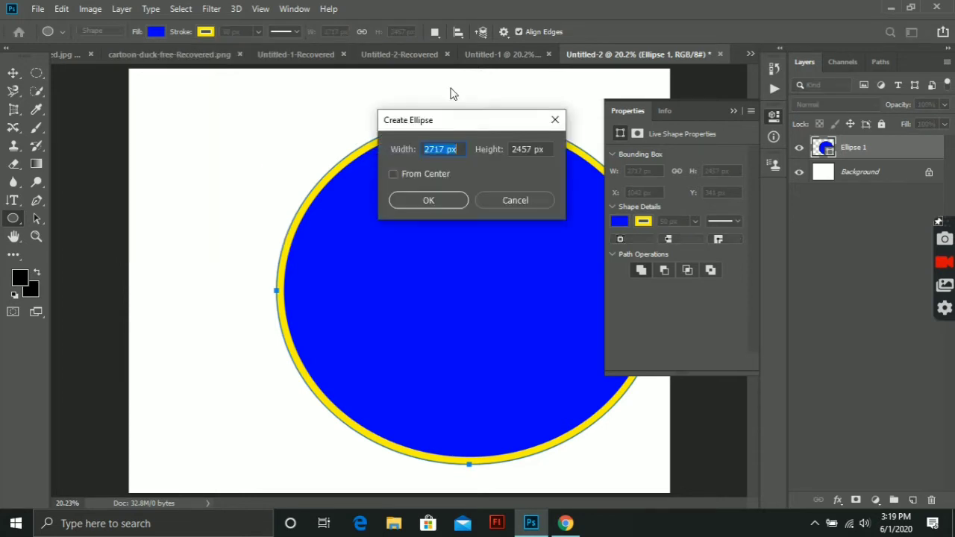
{"action": "left_click", "coordinate": [554, 124]}
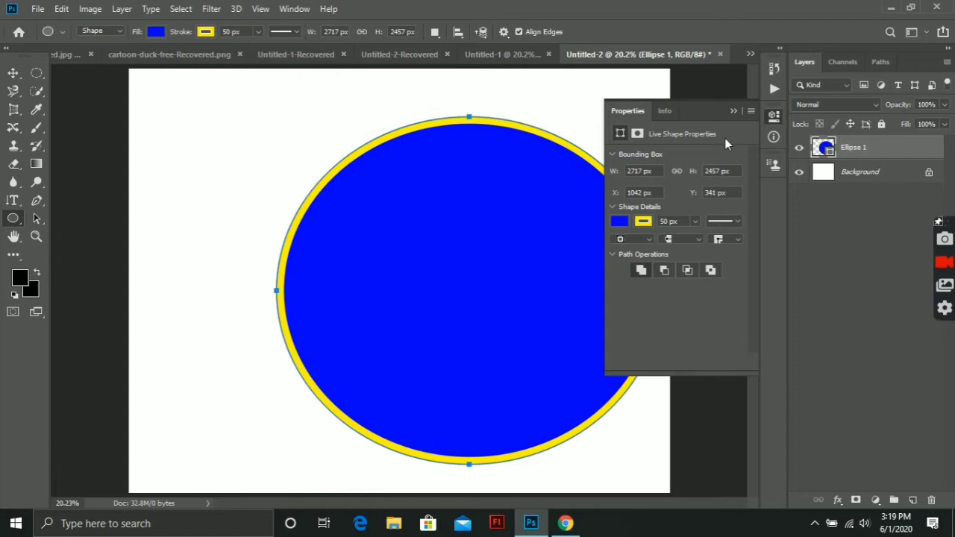
{"action": "left_click", "coordinate": [774, 115]}
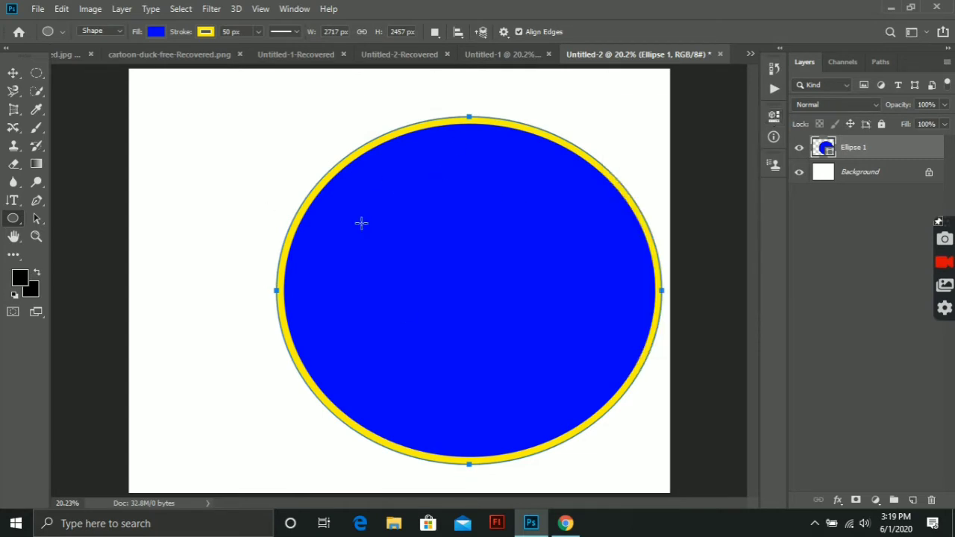
Undo back until the yellow-outlined ellipse is removed.
{"action": "key", "text": "ctrl+z"}
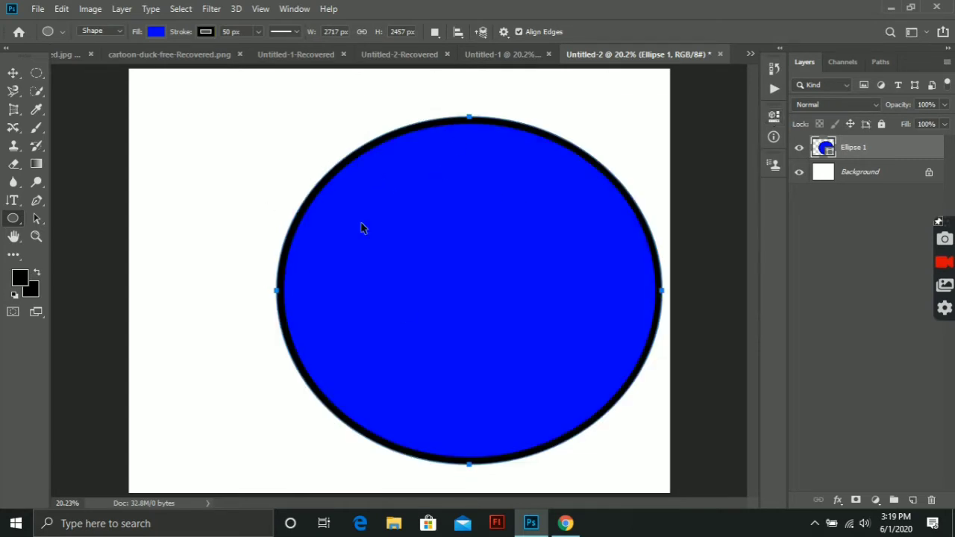
{"action": "key", "text": "ctrl+z"}
{"action": "key", "text": "ctrl+z"}
{"action": "key", "text": "ctrl+z"}
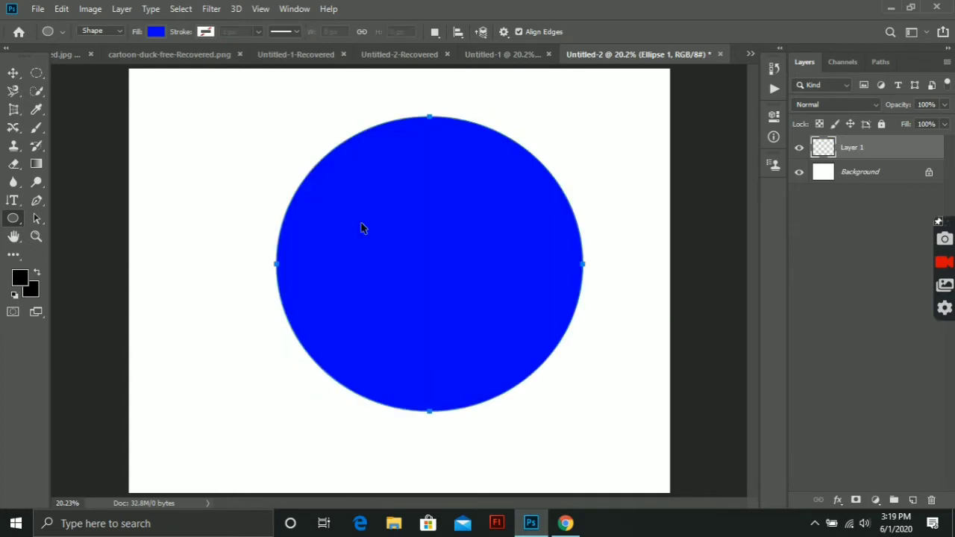
{"action": "key", "text": "ctrl+z"}
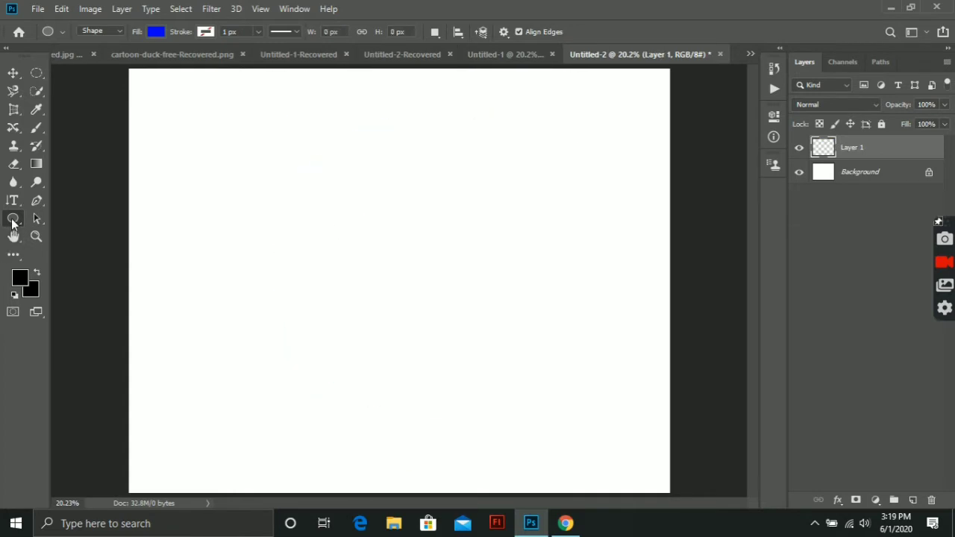
Draw a large heart with the Custom Shape Tool and set its fill to none.
{"action": "right_click", "coordinate": [12, 221]}
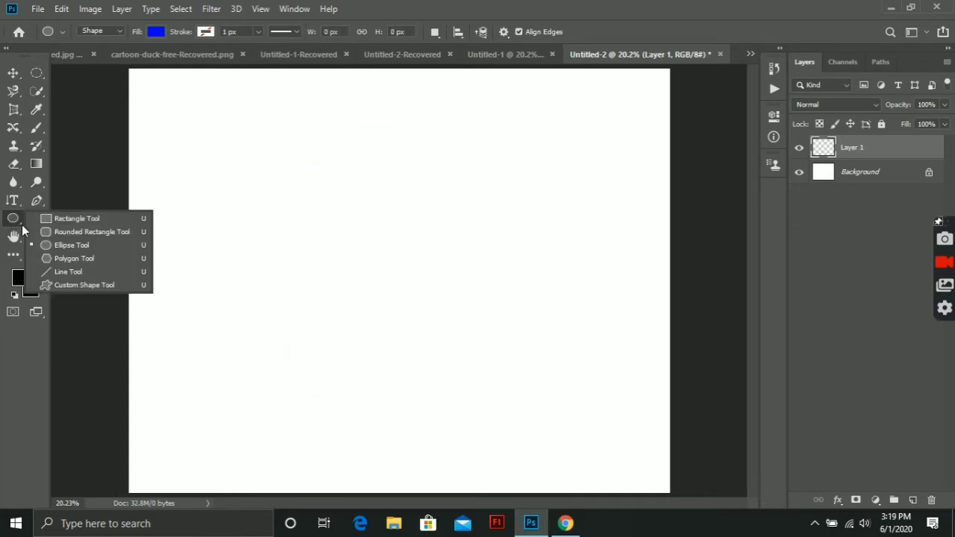
{"action": "left_click", "coordinate": [55, 282]}
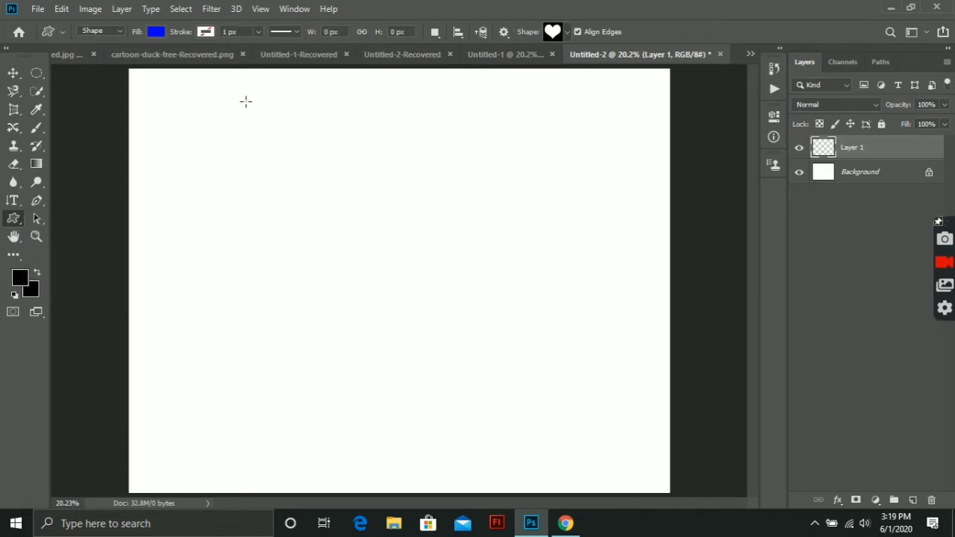
{"action": "left_click_drag", "start_coordinate": [246, 99], "coordinate": [624, 443]}
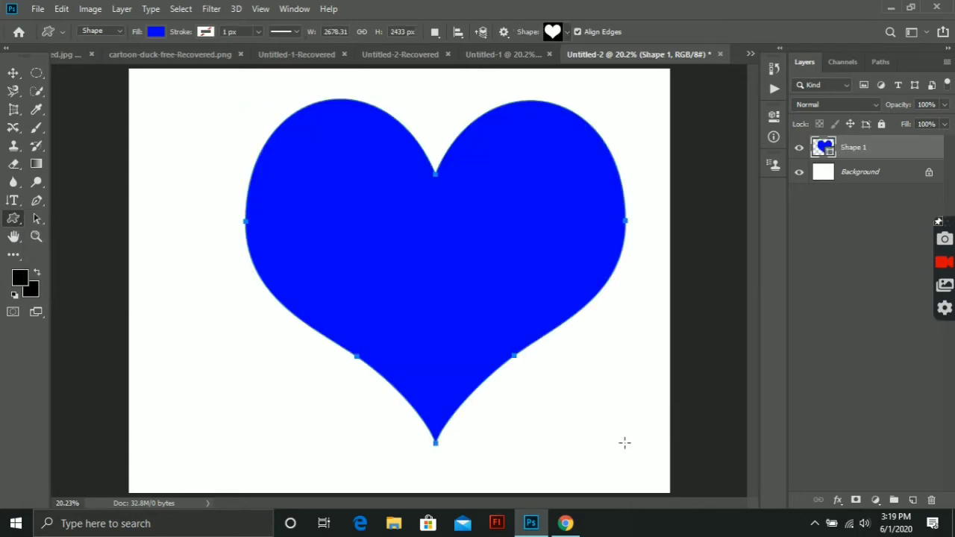
{"action": "left_click", "coordinate": [156, 32]}
{"action": "left_click", "coordinate": [98, 56]}
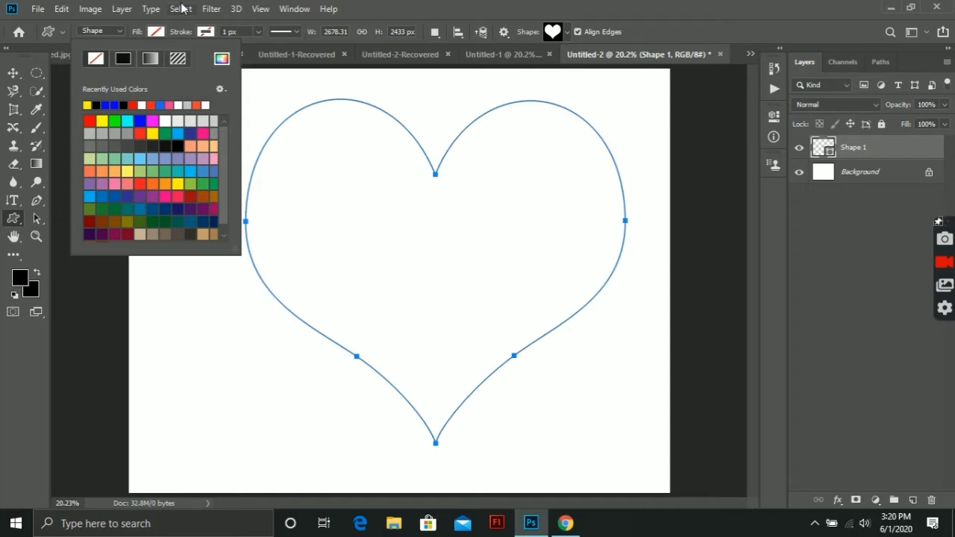
Try blue and green heart fills, then settle on a black-to-white 90° linear gradient.
{"action": "left_click", "coordinate": [154, 33]}
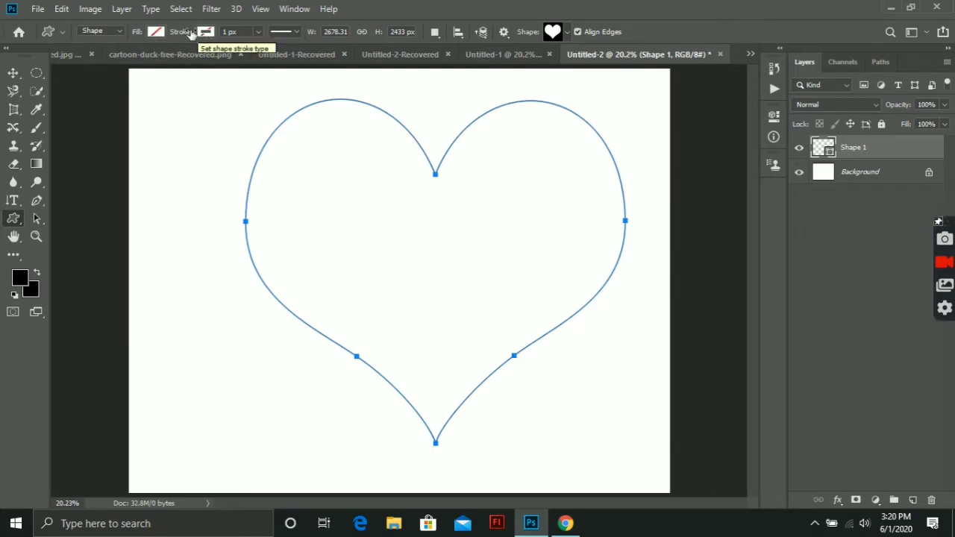
{"action": "left_click", "coordinate": [159, 33]}
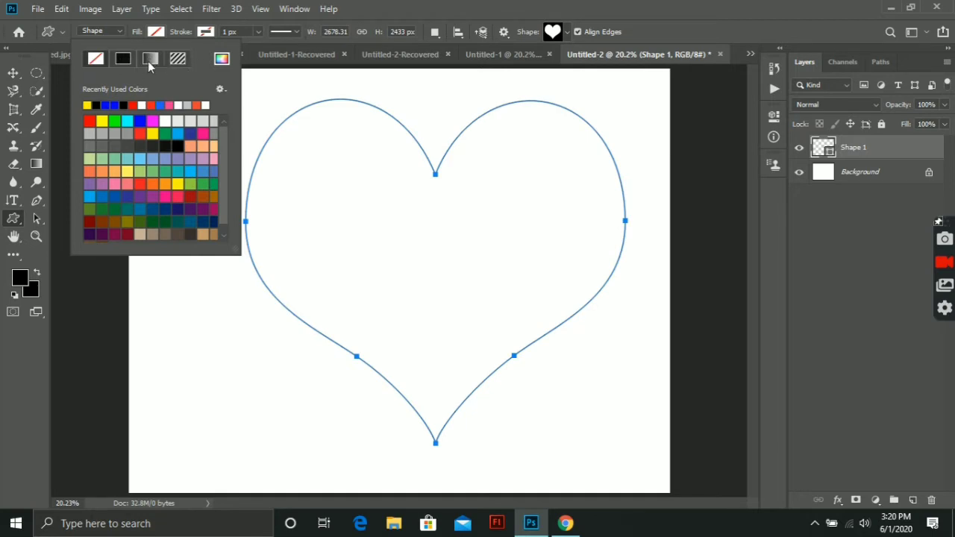
{"action": "left_click", "coordinate": [127, 59]}
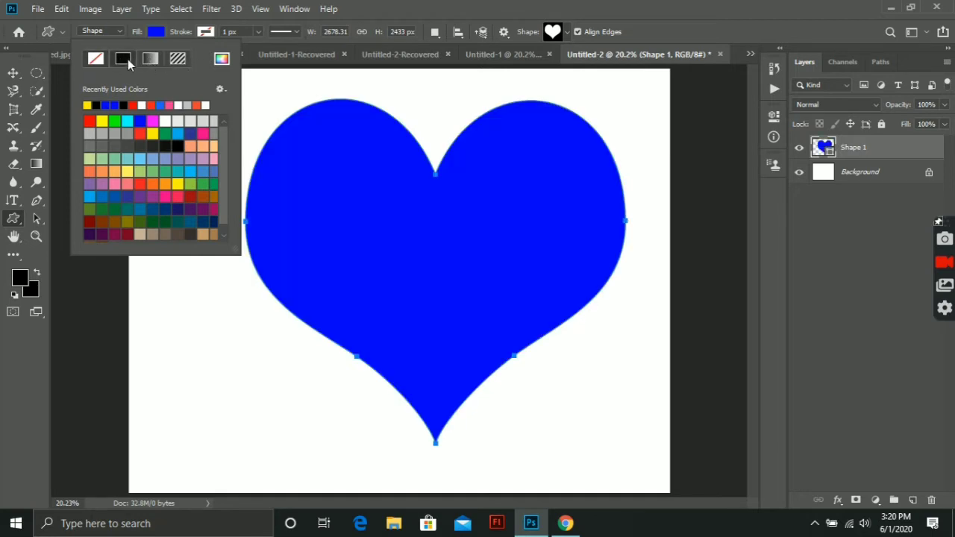
{"action": "left_click", "coordinate": [115, 121]}
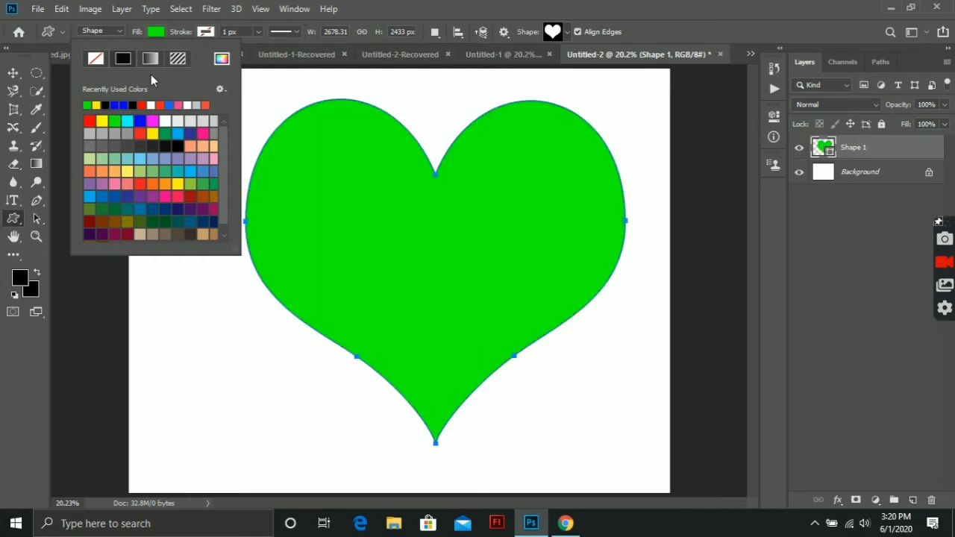
{"action": "left_click", "coordinate": [150, 59]}
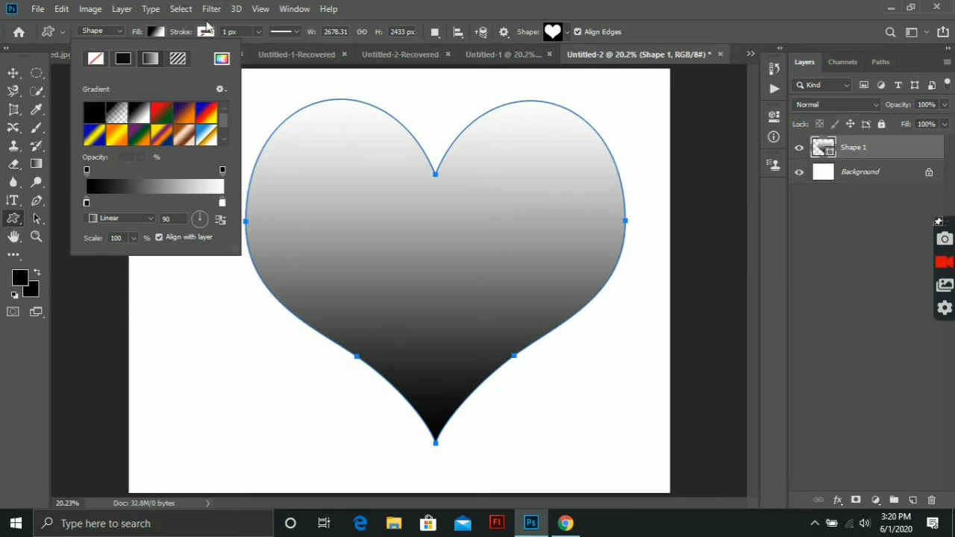
{"action": "left_click", "coordinate": [207, 33]}
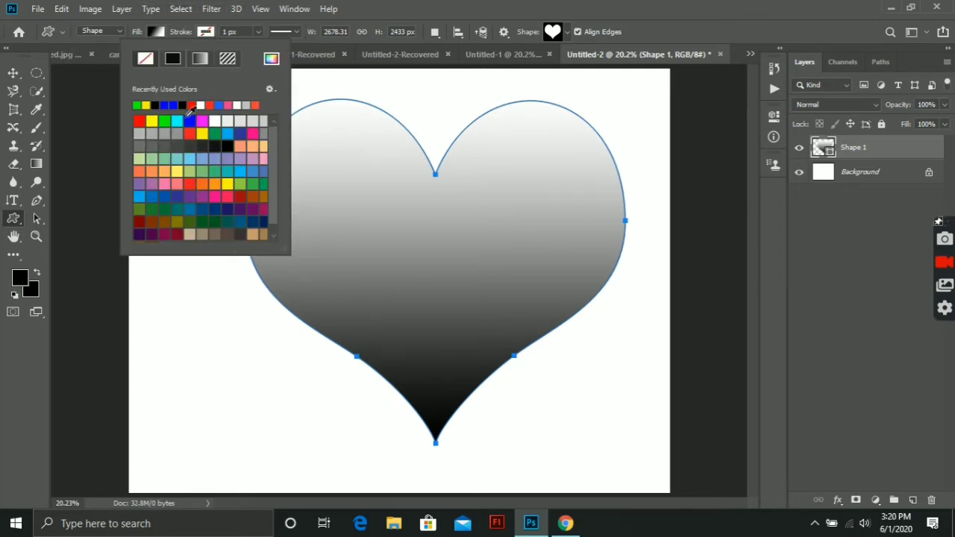
Give the gradient heart a solid red stroke 50 px wide.
{"action": "left_click", "coordinate": [171, 60]}
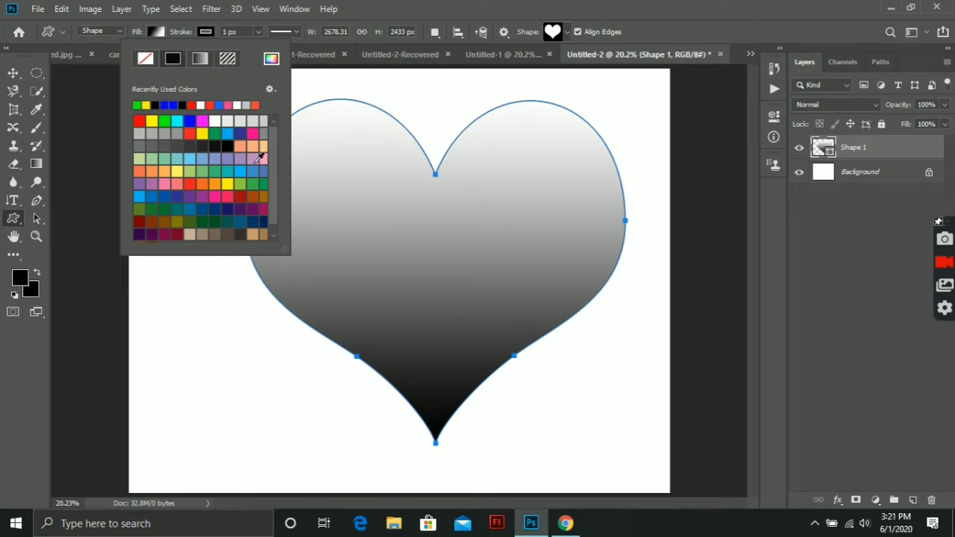
{"action": "left_click", "coordinate": [140, 120]}
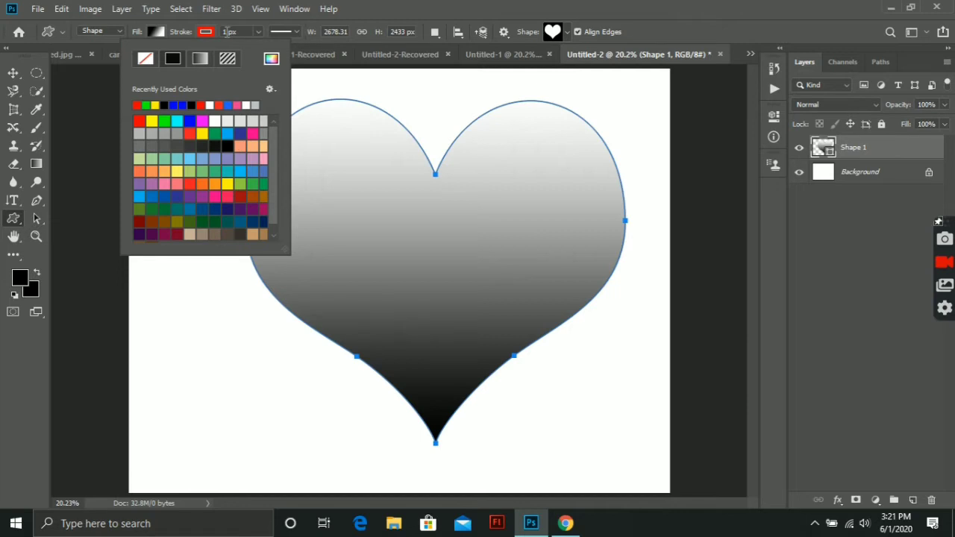
{"action": "left_click", "coordinate": [226, 31]}
{"action": "key", "text": "BackSpace"}
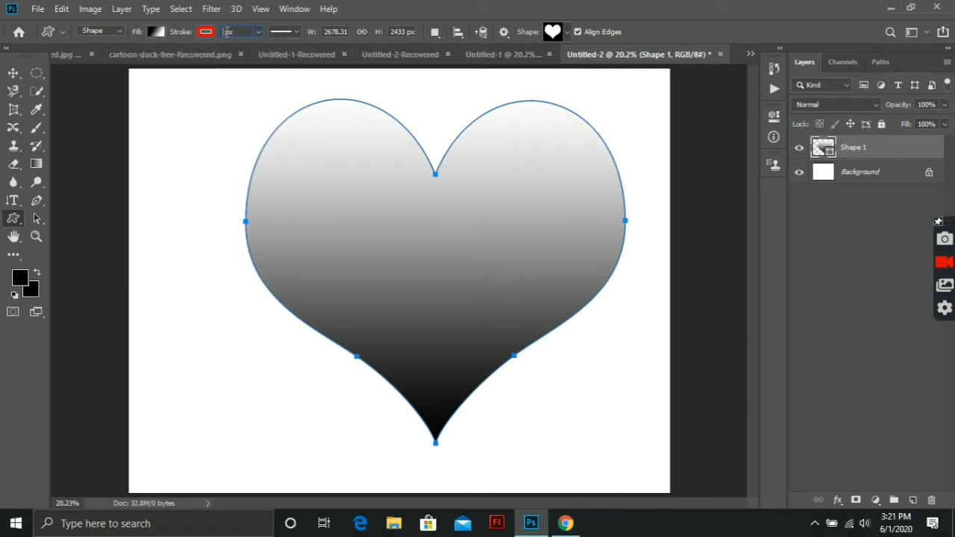
{"action": "type", "text": "50"}
{"action": "key", "text": "Return"}
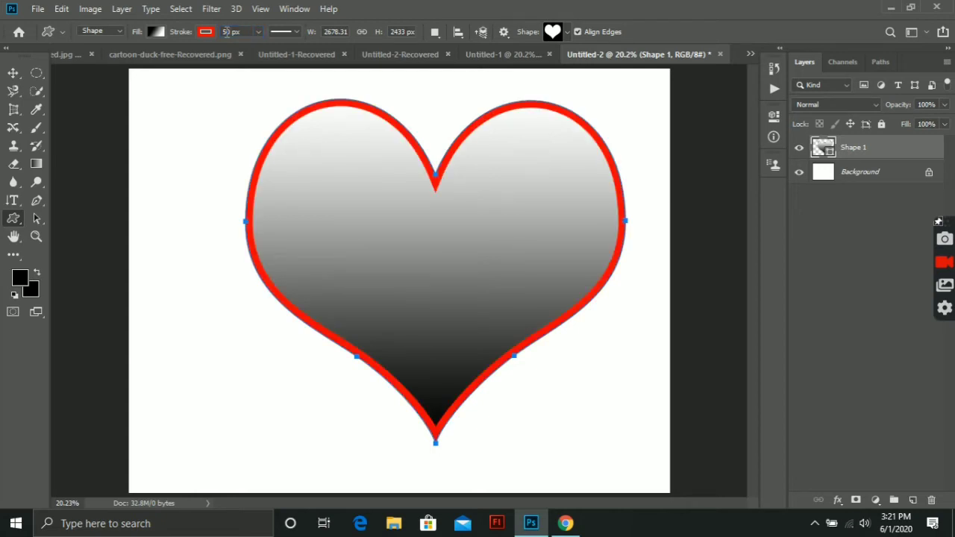
Preview dashed and dotted stroke styles on the heart, then return to a solid line.
{"action": "left_click", "coordinate": [296, 34]}
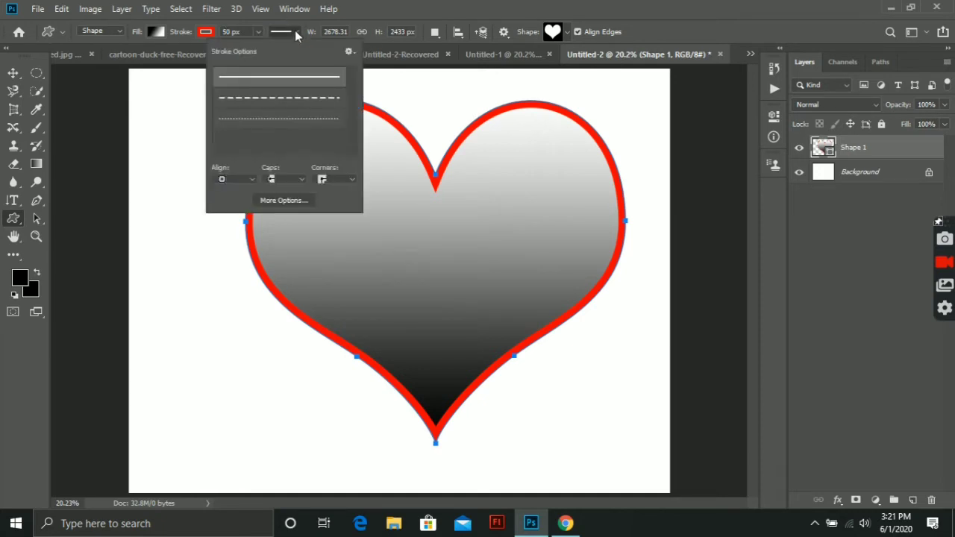
{"action": "left_click", "coordinate": [267, 108]}
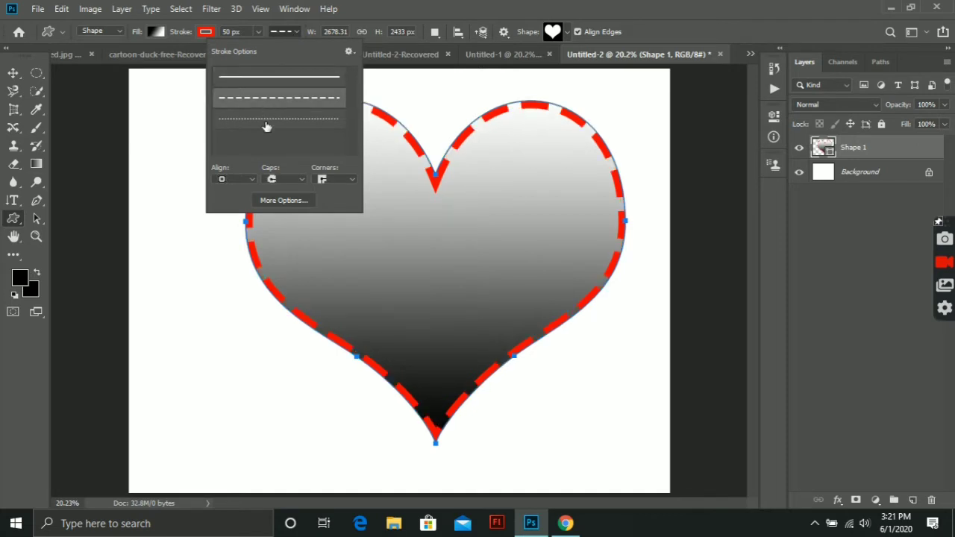
{"action": "left_click", "coordinate": [266, 121]}
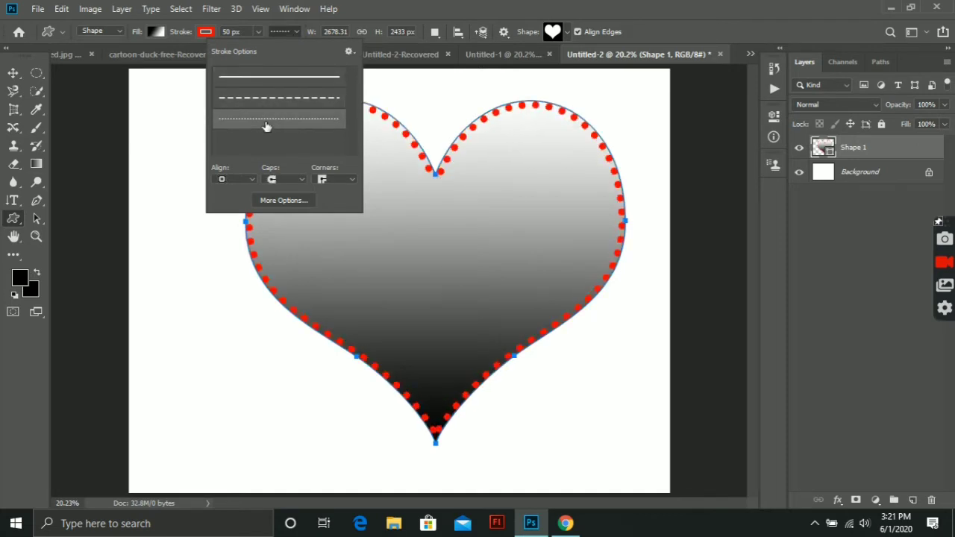
{"action": "left_click", "coordinate": [291, 77]}
Close the stroke options and Create Custom Shape dialog, then undo the red stroke.
{"action": "left_click", "coordinate": [435, 87]}
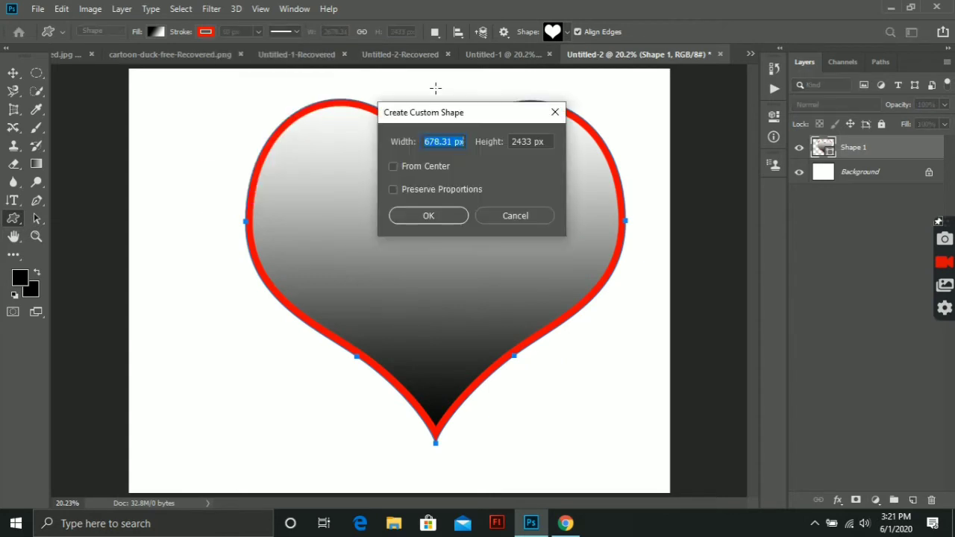
{"action": "left_click", "coordinate": [553, 112]}
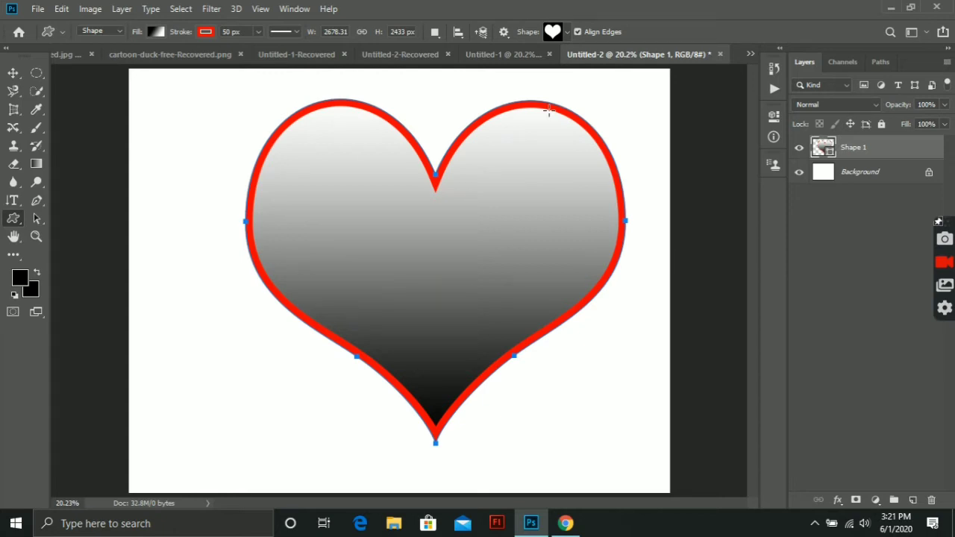
{"action": "key", "text": "ctrl+z"}
Undo back past the heart to a blank canvas and choose the Horizontal Type Tool.
{"action": "key", "text": "ctrl+z"}
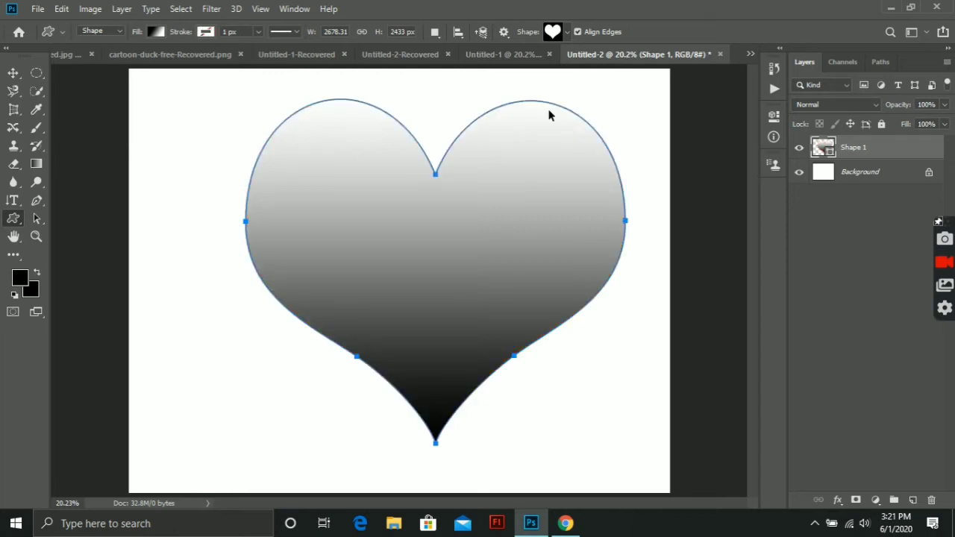
{"action": "key", "text": "ctrl+z"}
{"action": "key", "text": "ctrl+z"}
{"action": "key", "text": "ctrl+z"}
{"action": "key", "text": "ctrl+z"}
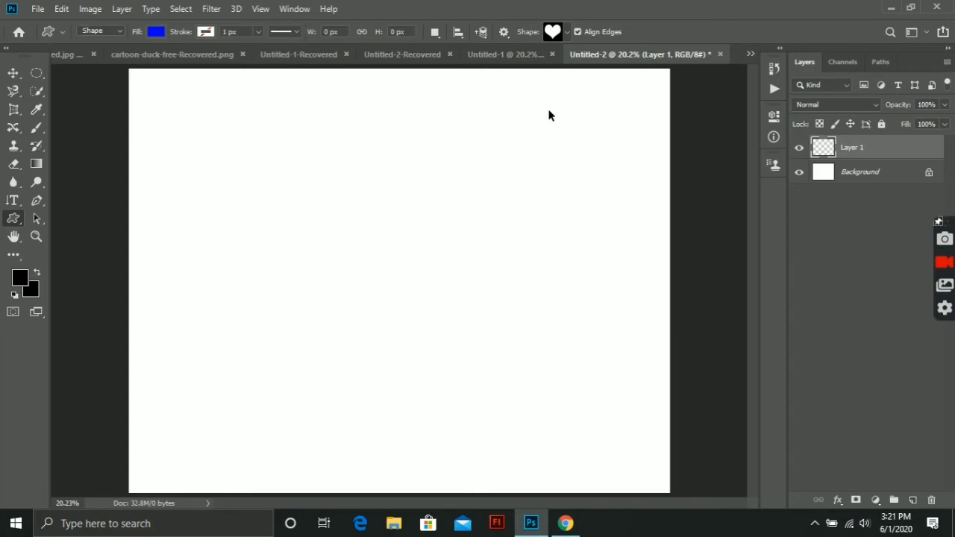
{"action": "left_click", "coordinate": [12, 201]}
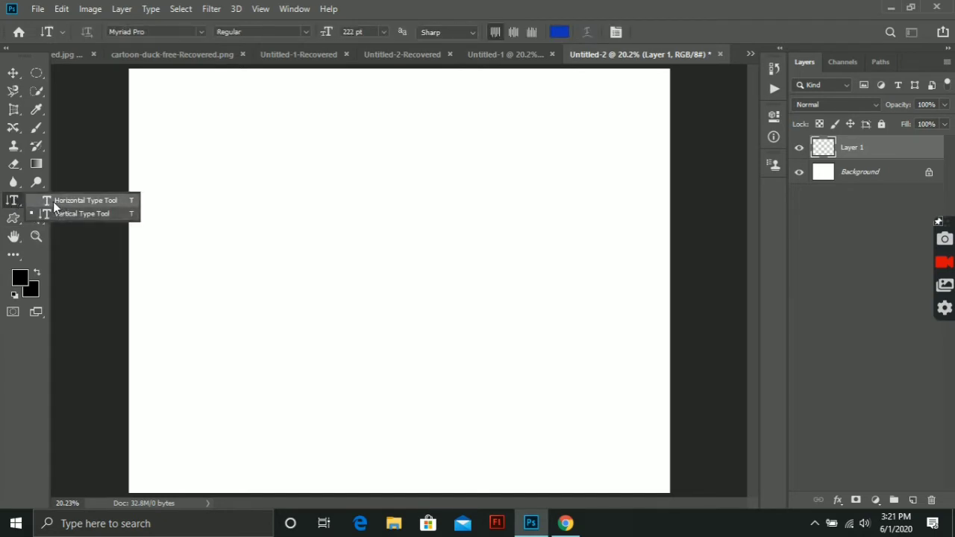
{"action": "left_click", "coordinate": [53, 201]}
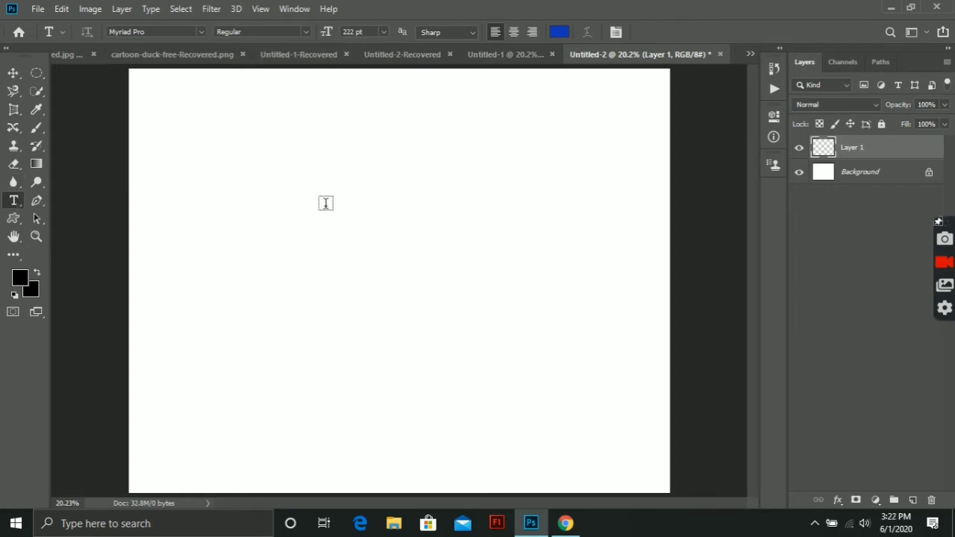
Type the word PHOTOSHOP near the top of the canvas, fixing the typos.
{"action": "left_click", "coordinate": [252, 116]}
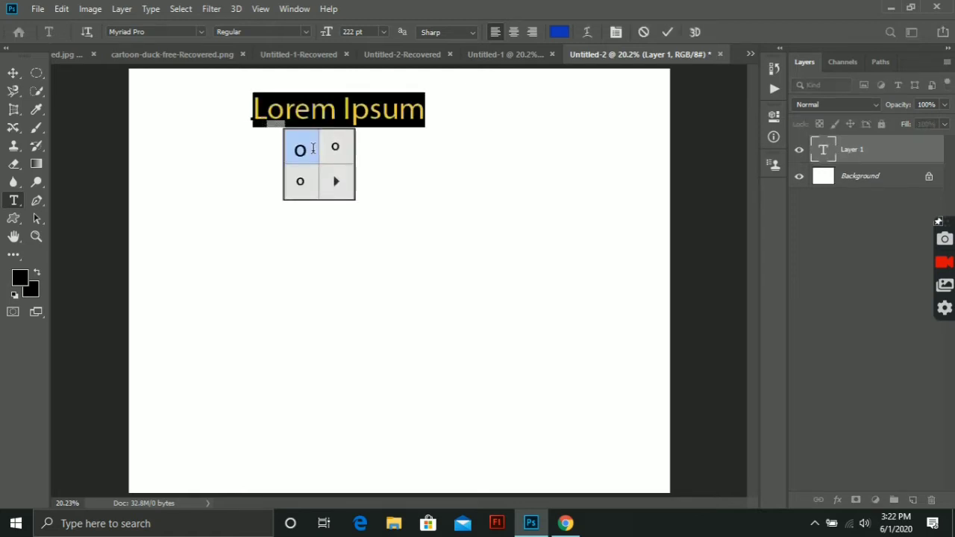
{"action": "type", "text": "p"}
{"action": "key", "text": "BackSpace"}
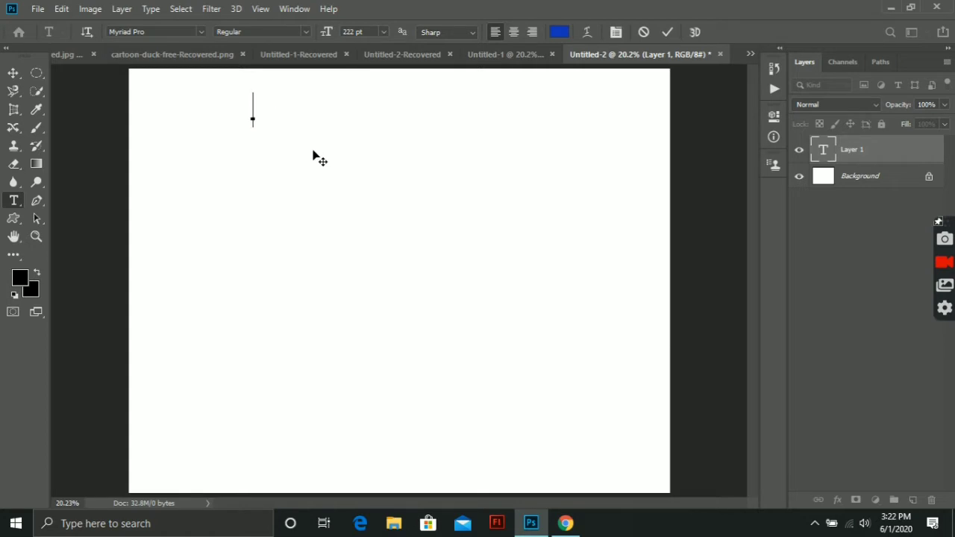
{"action": "type", "text": "P"}
{"action": "type", "text": "HOTO"}
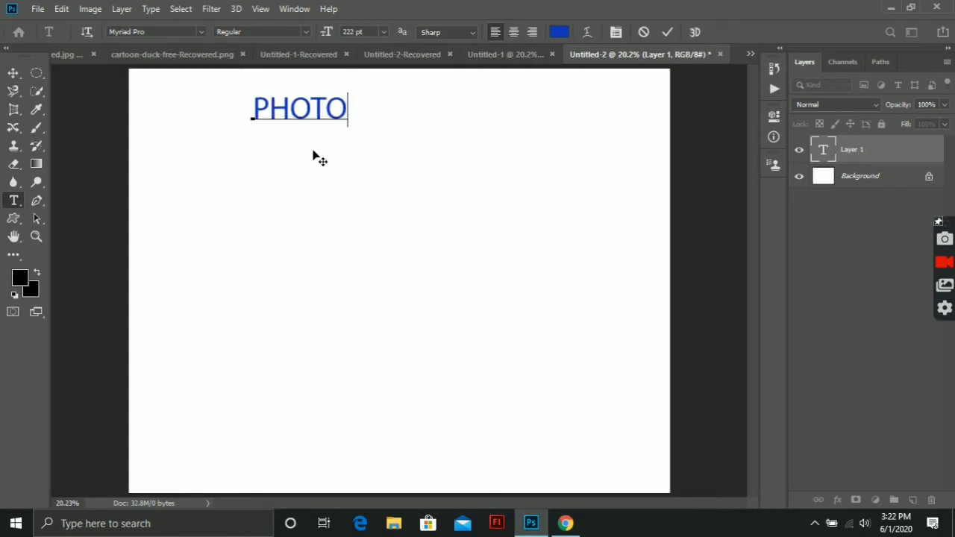
{"action": "type", "text": "SHP"}
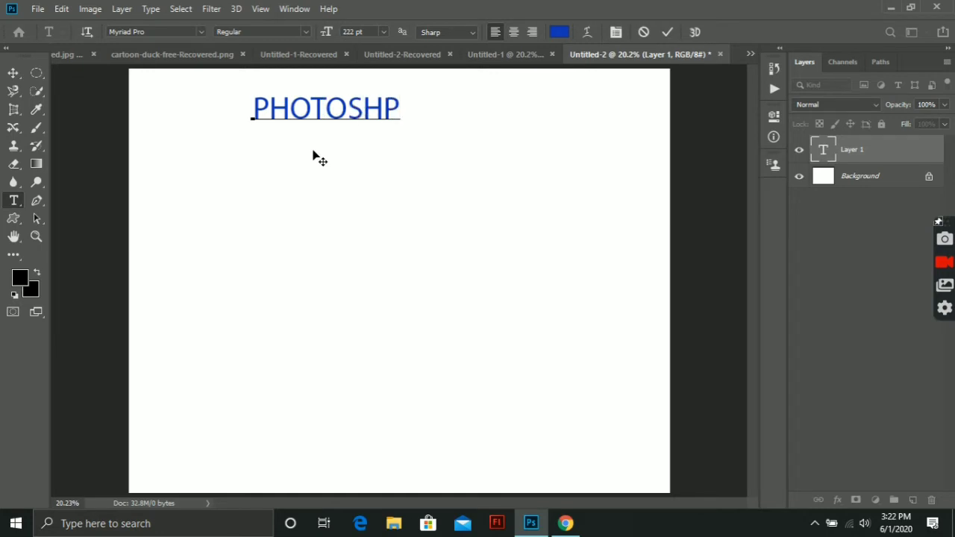
{"action": "key", "text": "BackSpace"}
{"action": "type", "text": "OP"}
Enlarge PHOTOSHOP to span the canvas width, move it to the middle, and commit.
{"action": "key", "text": "ctrl+t"}
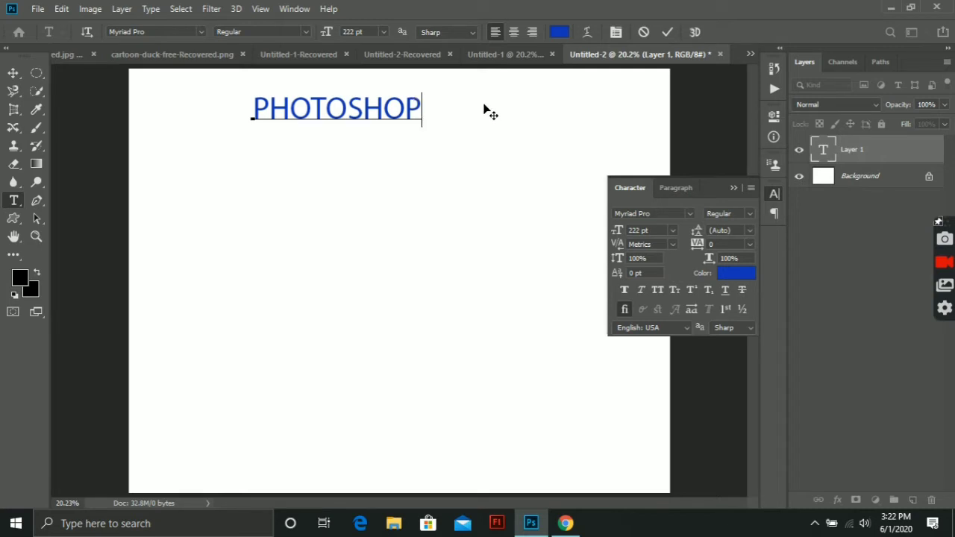
{"action": "key", "text": "ctrl"}
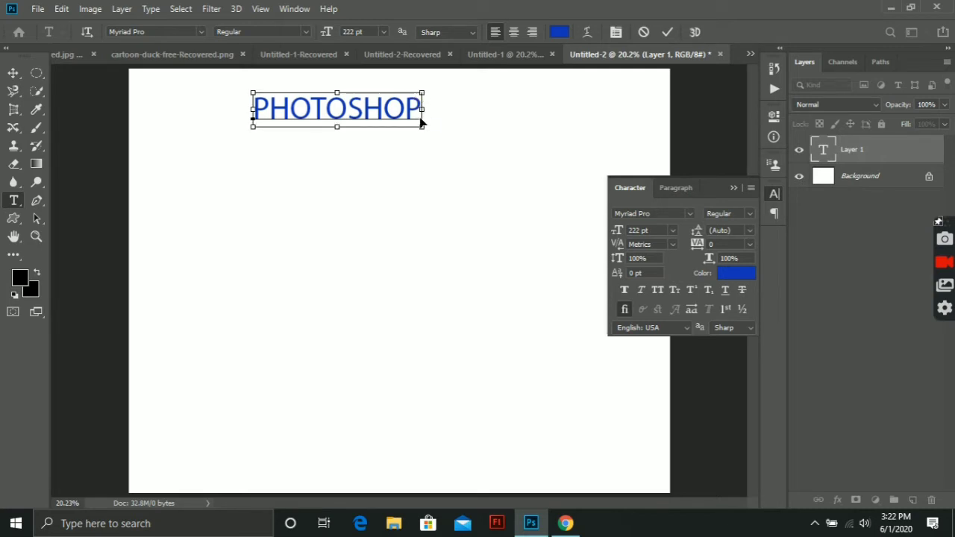
{"action": "left_click_drag", "start_coordinate": [423, 130], "coordinate": [671, 177]}
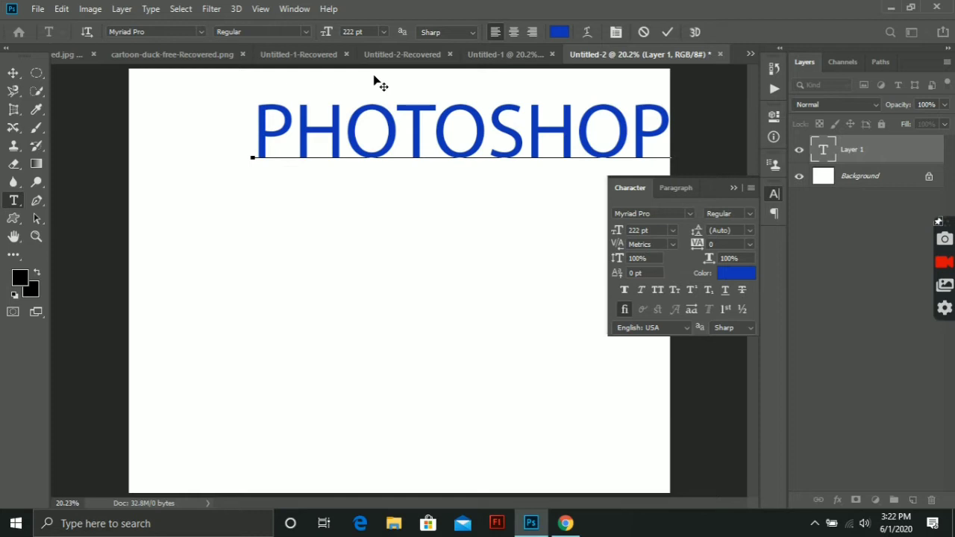
{"action": "key", "text": "ctrl"}
{"action": "left_click_drag", "start_coordinate": [429, 185], "coordinate": [376, 203]}
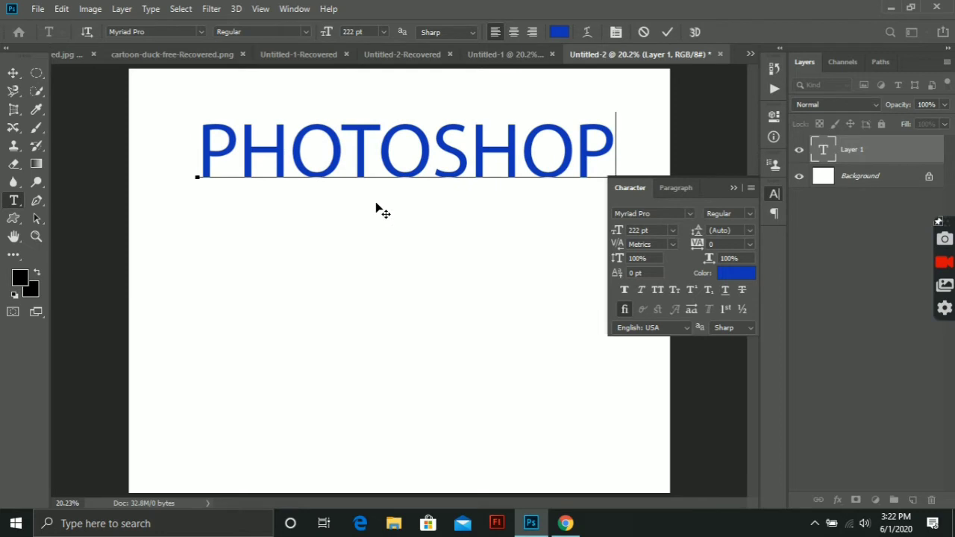
{"action": "mouse_move", "coordinate": [376, 209]}
{"action": "left_mouse_down"}
{"action": "mouse_move", "coordinate": [390, 288]}
{"action": "mouse_move", "coordinate": [382, 288]}
{"action": "left_mouse_up"}
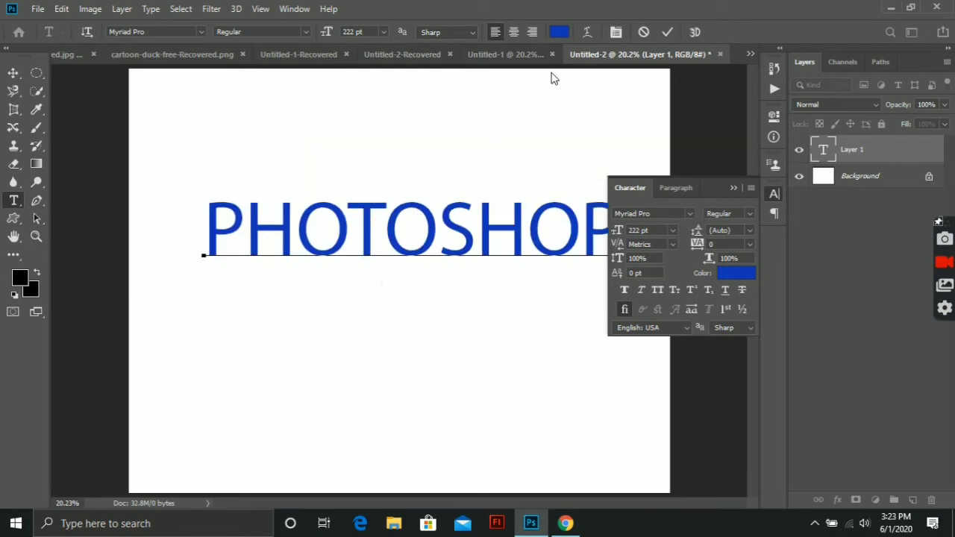
{"action": "left_click", "coordinate": [668, 31]}
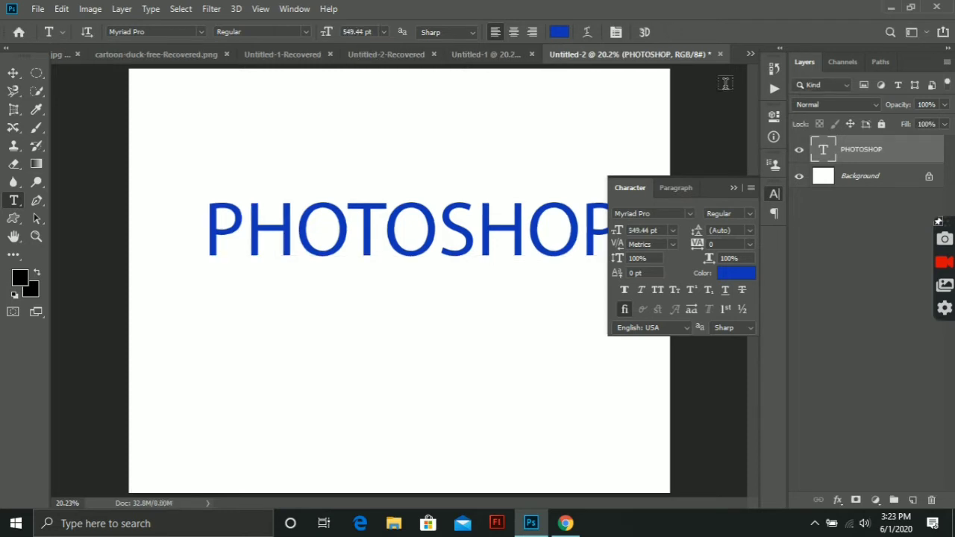
Add a new text line reading TOOLS below PHOTOSHOP, correcting the mistyped letter.
{"action": "left_click", "coordinate": [776, 193]}
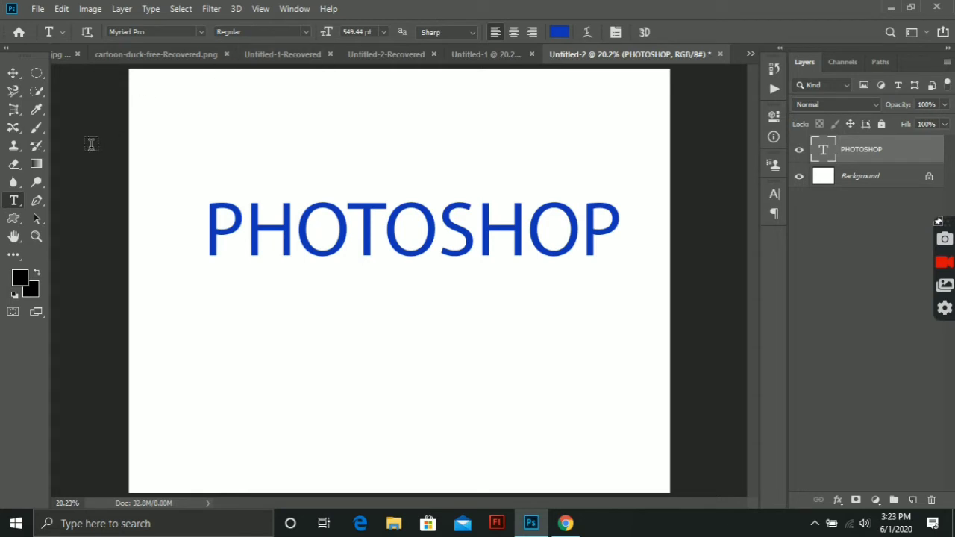
{"action": "left_click", "coordinate": [214, 309]}
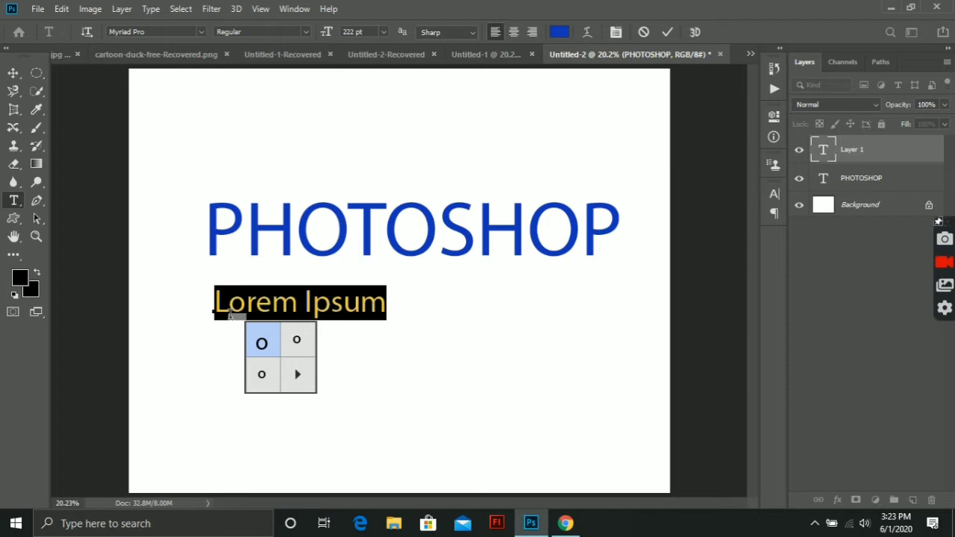
{"action": "type", "text": "OOL"}
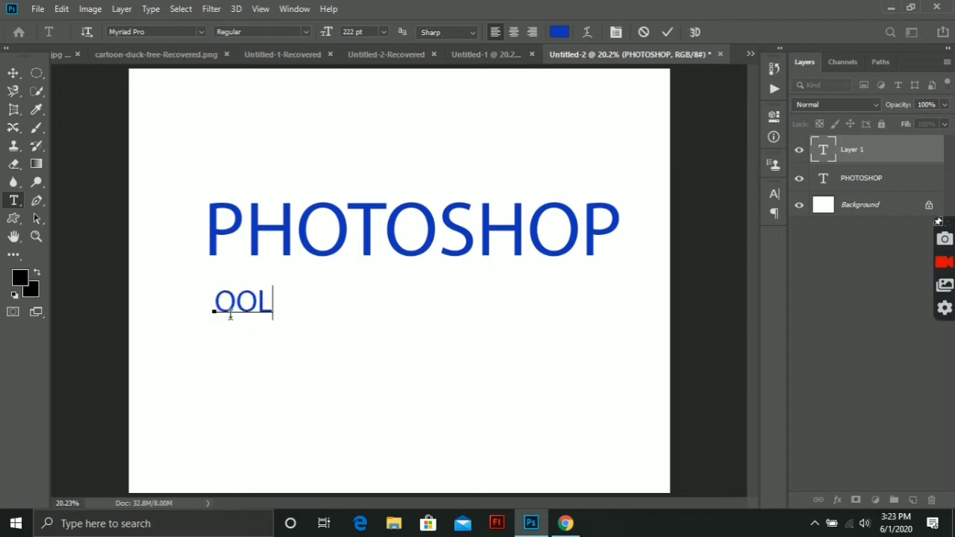
{"action": "type", "text": "S"}
{"action": "key", "text": "Left"}
{"action": "key", "text": "Left"}
{"action": "key", "text": "Left"}
{"action": "key", "text": "Left"}
{"action": "type", "text": "Y"}
{"action": "key", "text": "BackSpace"}
{"action": "type", "text": "T"}
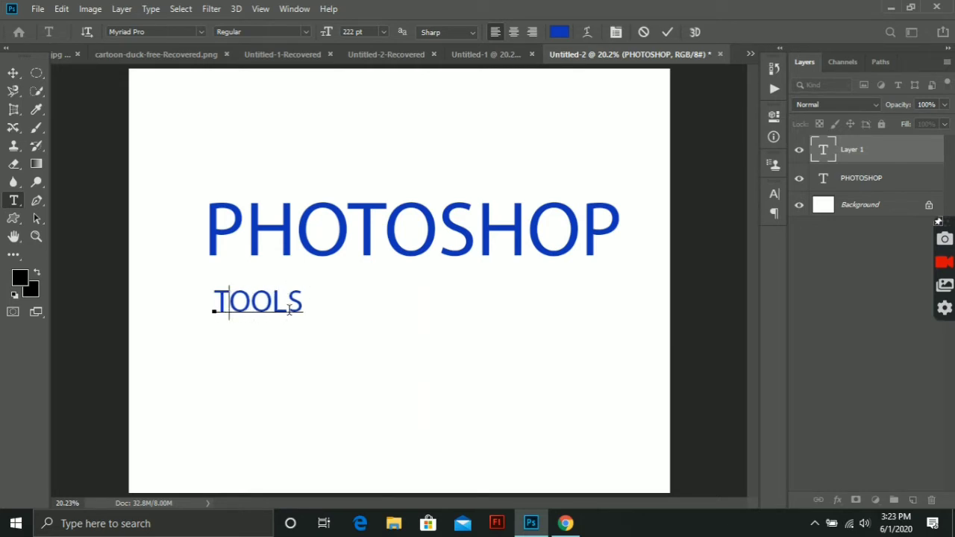
Centre TOOLS under PHOTOSHOP and select the whole word for editing.
{"action": "left_click_drag", "start_coordinate": [274, 342], "coordinate": [431, 355]}
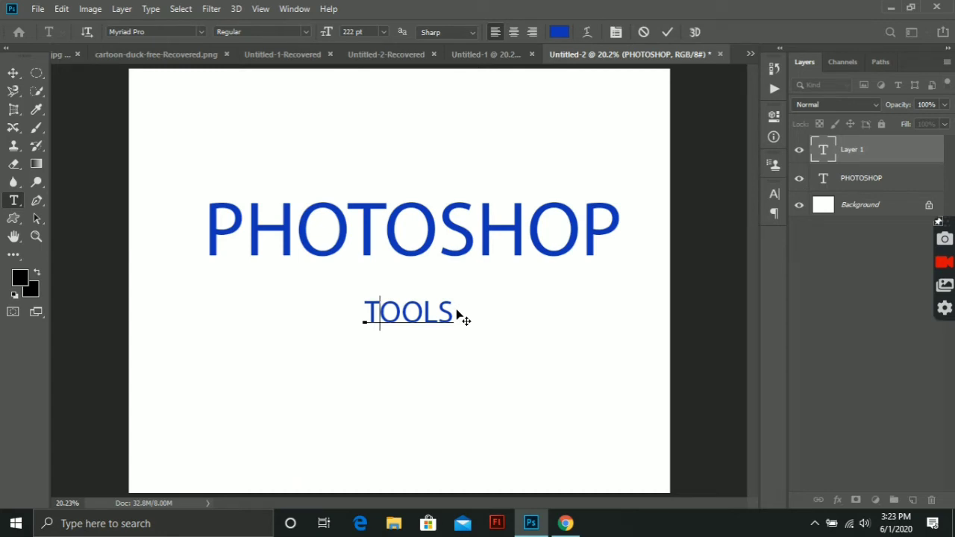
{"action": "left_click_drag", "start_coordinate": [453, 313], "coordinate": [363, 310]}
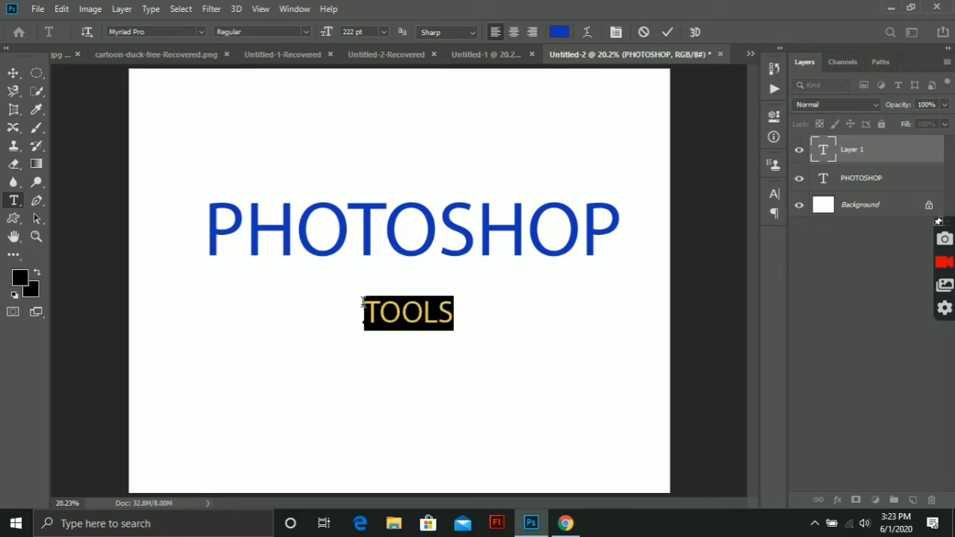
{"action": "left_click", "coordinate": [450, 308]}
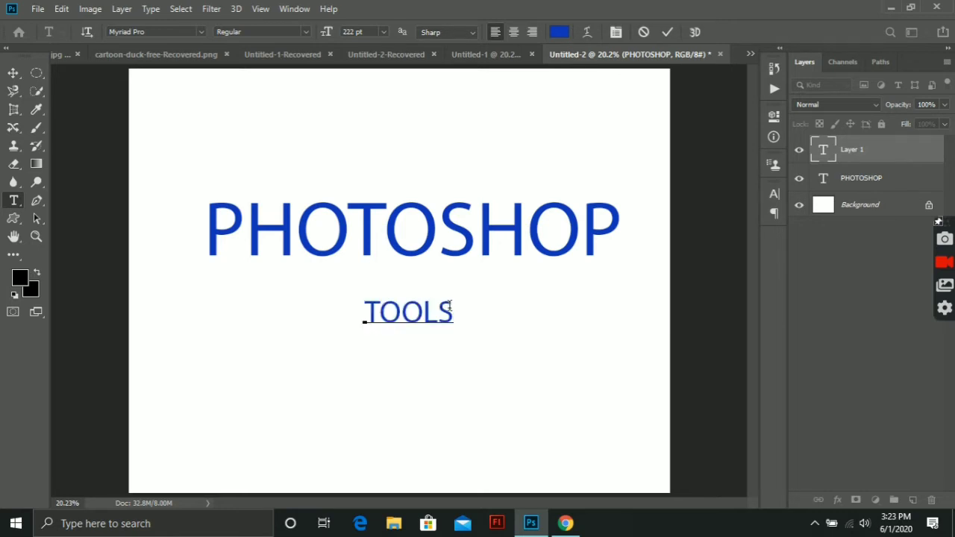
{"action": "left_click_drag", "start_coordinate": [451, 308], "coordinate": [368, 308]}
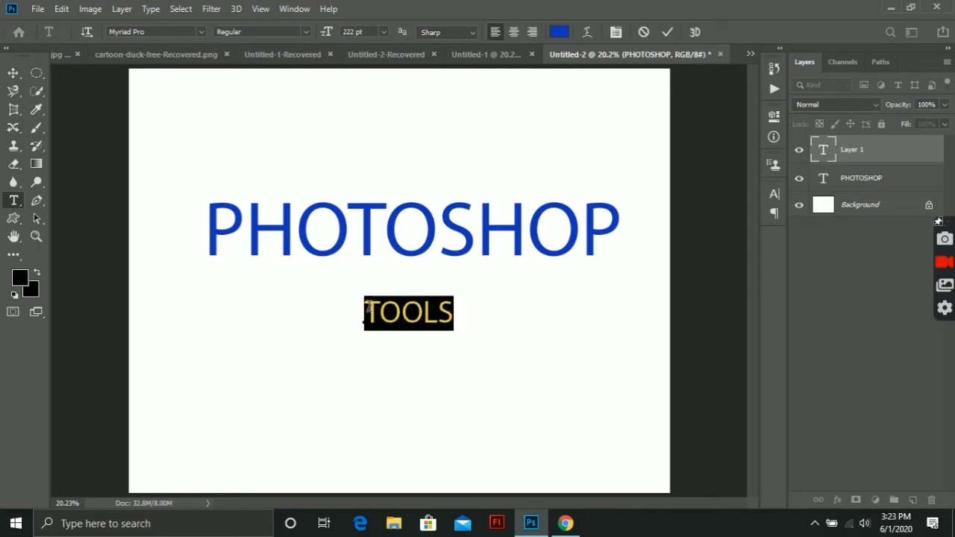
Set TOOLS in the Lucida Handwriting font with Italic style.
{"action": "left_click", "coordinate": [199, 34]}
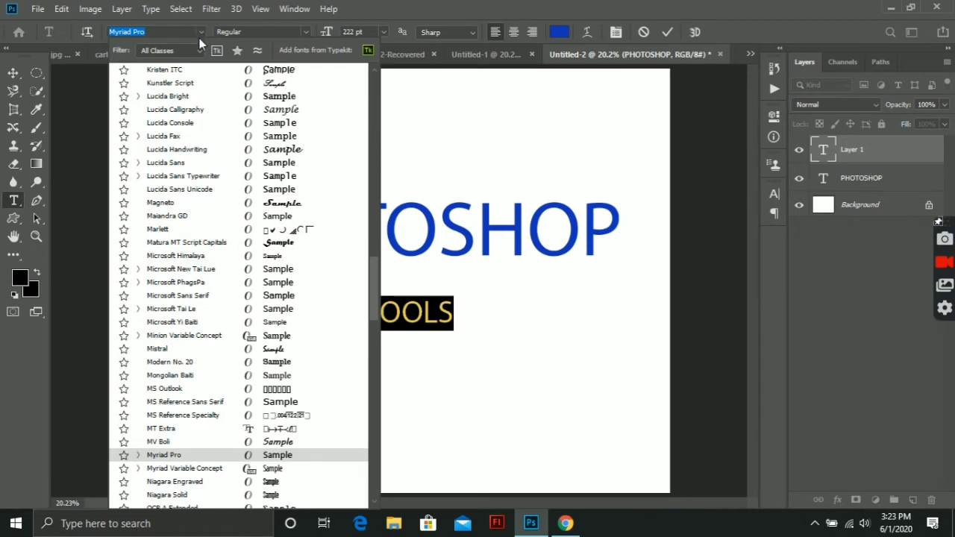
{"action": "left_click", "coordinate": [276, 152]}
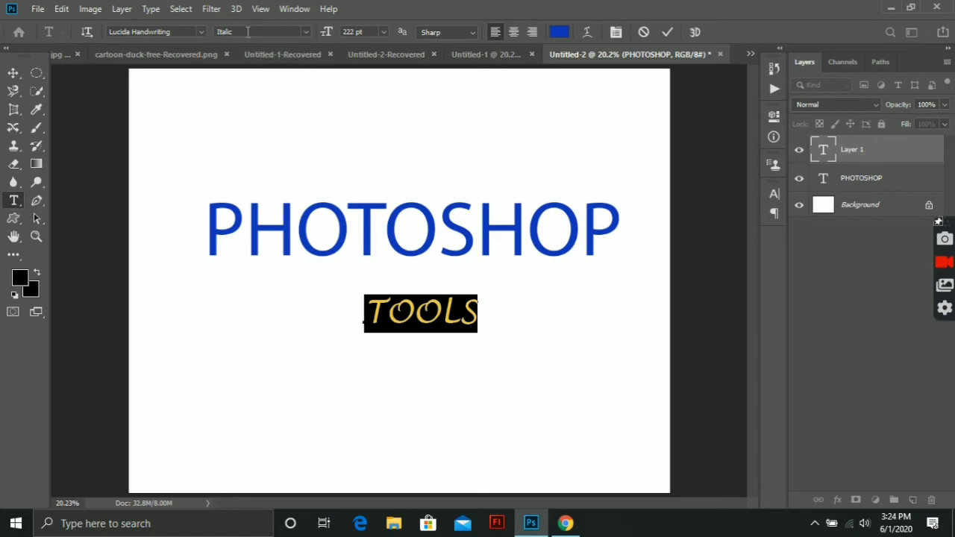
{"action": "left_click", "coordinate": [305, 32]}
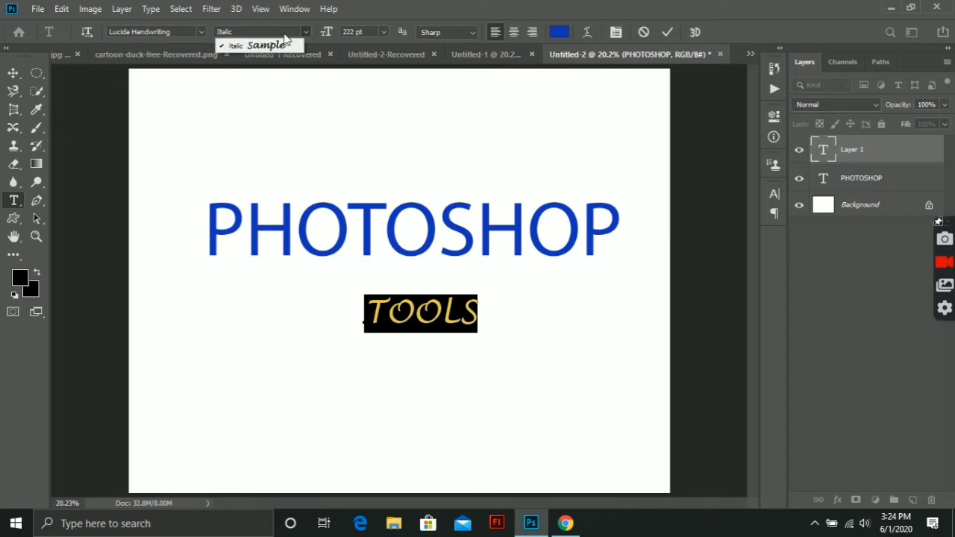
{"action": "left_click", "coordinate": [244, 47]}
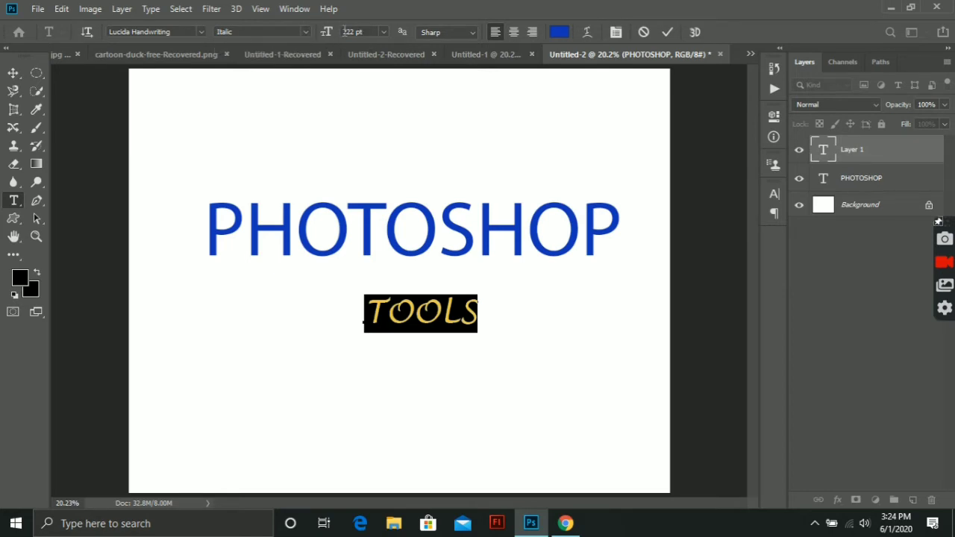
Size TOOLS at 300 pt, leaving anti-aliasing on Sharp.
{"action": "left_click_drag", "start_coordinate": [355, 32], "coordinate": [341, 32]}
{"action": "type", "text": "200"}
{"action": "key", "text": "Return"}
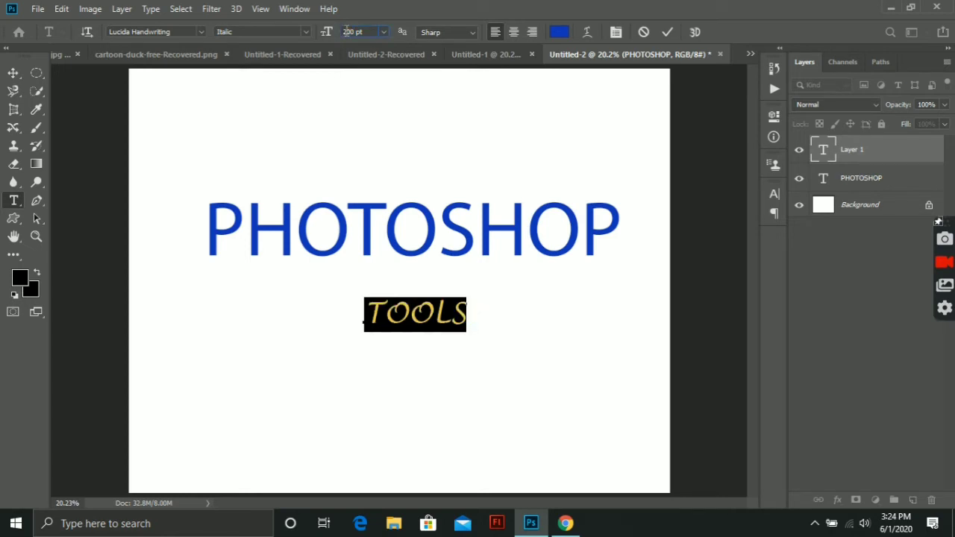
{"action": "type", "text": "3"}
{"action": "key", "text": "Return"}
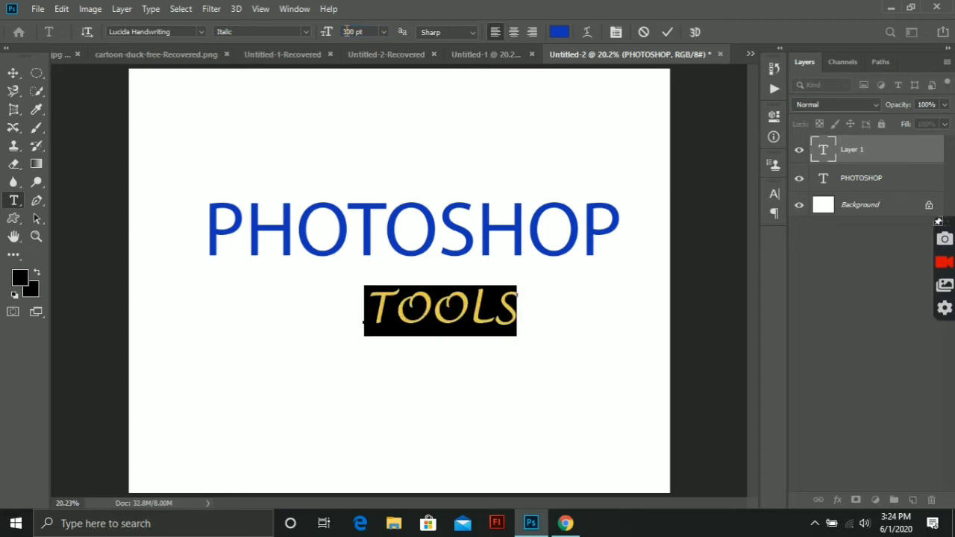
{"action": "left_click", "coordinate": [449, 33]}
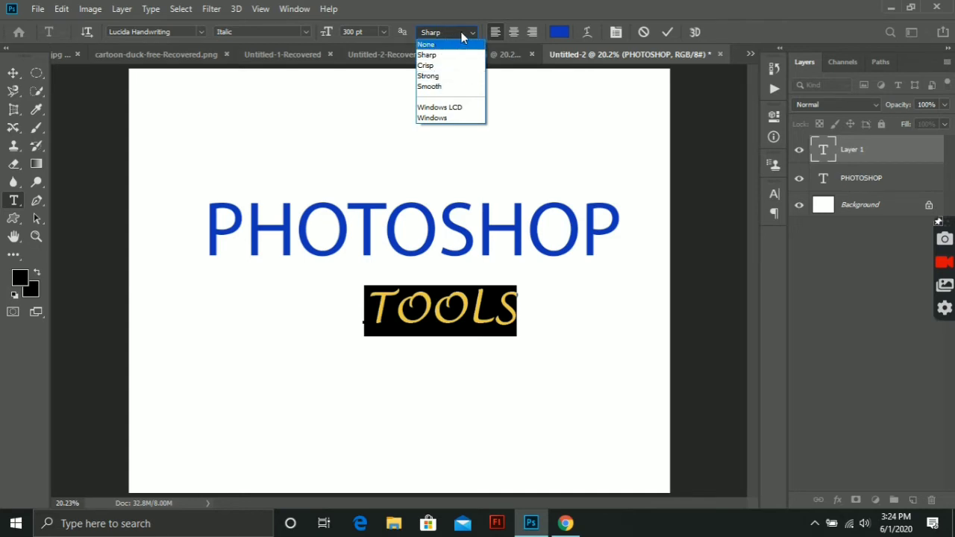
{"action": "left_click", "coordinate": [462, 35]}
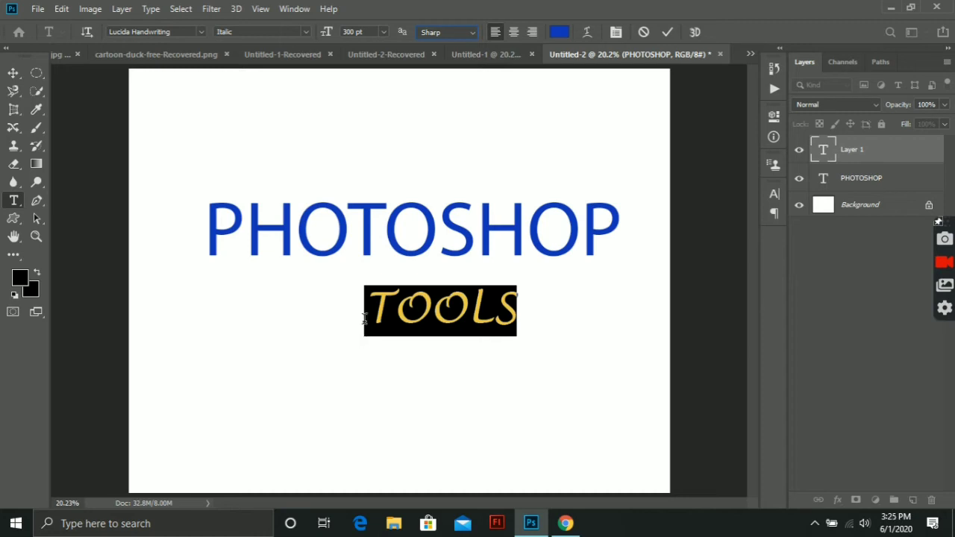
Try centre, right and left alignment on the TOOLS text.
{"action": "left_click", "coordinate": [512, 31]}
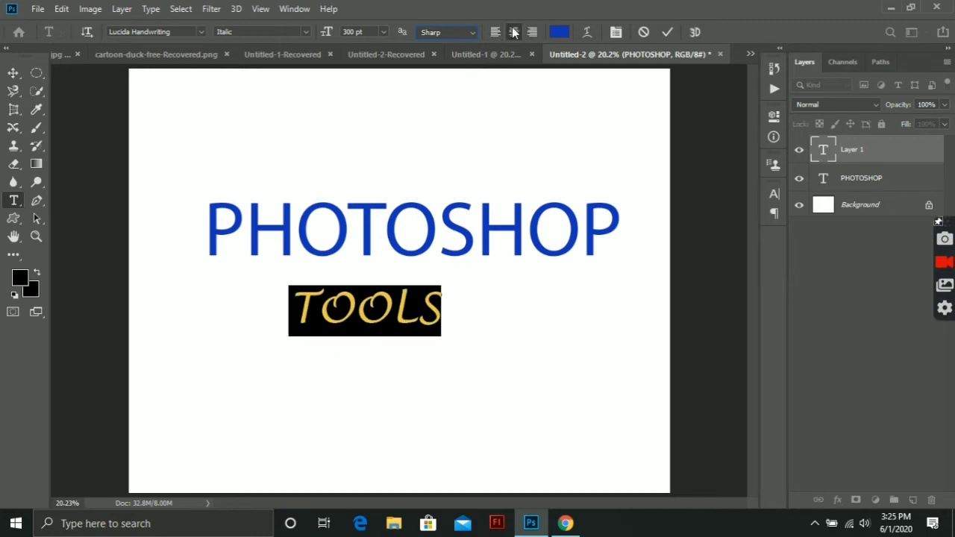
{"action": "left_click", "coordinate": [526, 29]}
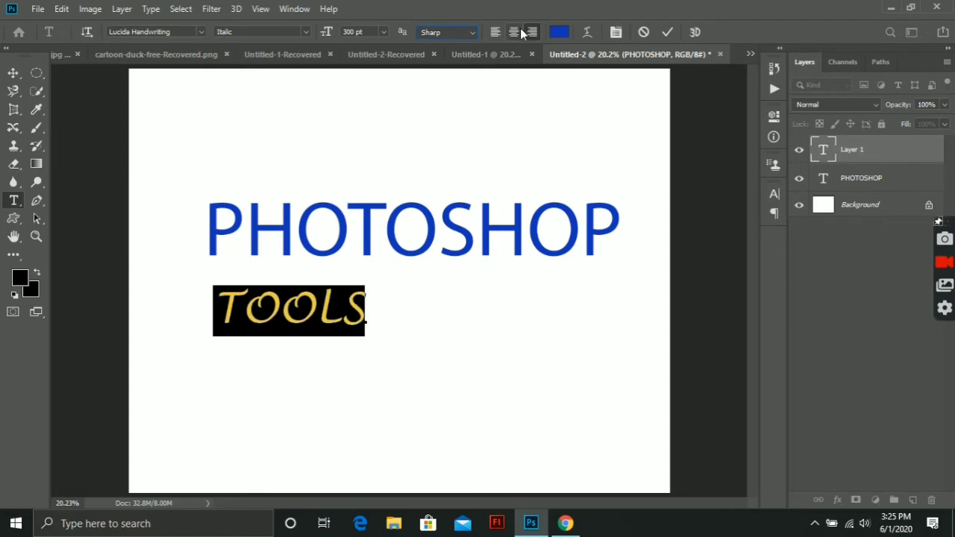
{"action": "left_click", "coordinate": [496, 31]}
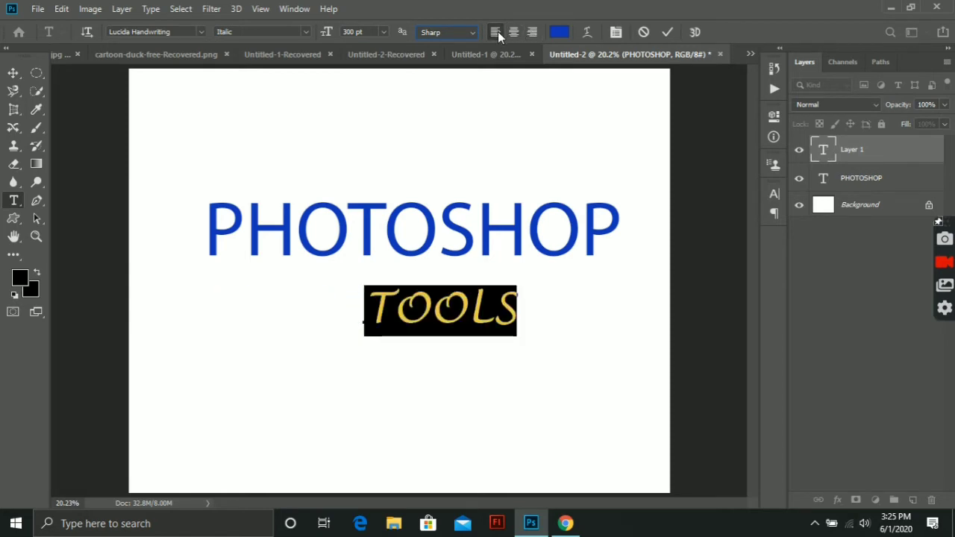
{"action": "left_click", "coordinate": [514, 32]}
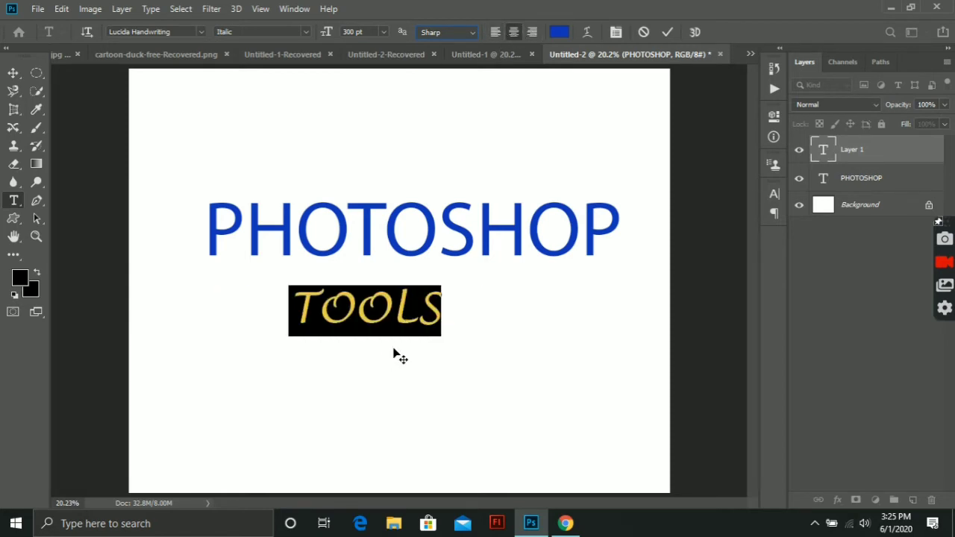
Add test lines HGFG and LUGKG under TOOLS, then delete them.
{"action": "left_click", "coordinate": [437, 309]}
{"action": "key", "text": "Return"}
{"action": "type", "text": "HGFG"}
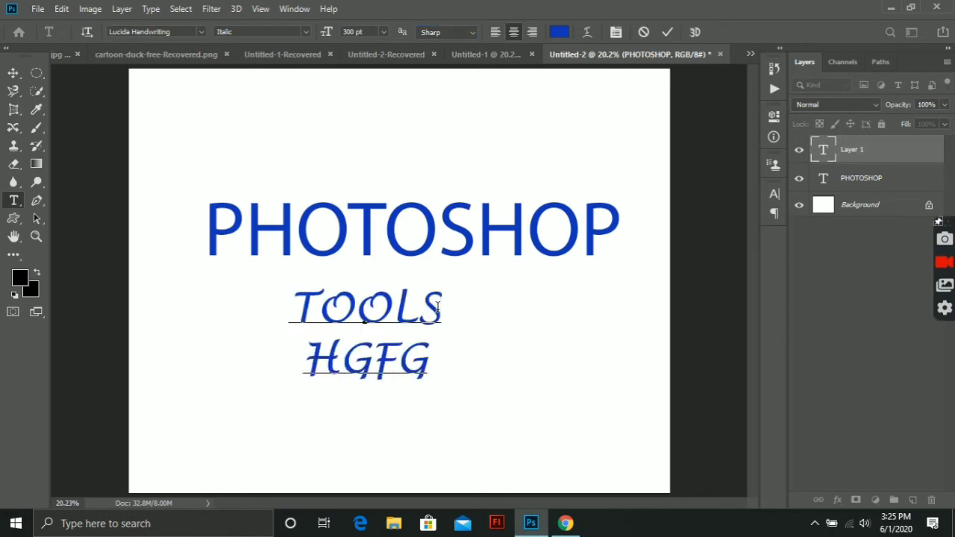
{"action": "key", "text": "Return"}
{"action": "type", "text": "LUGKG"}
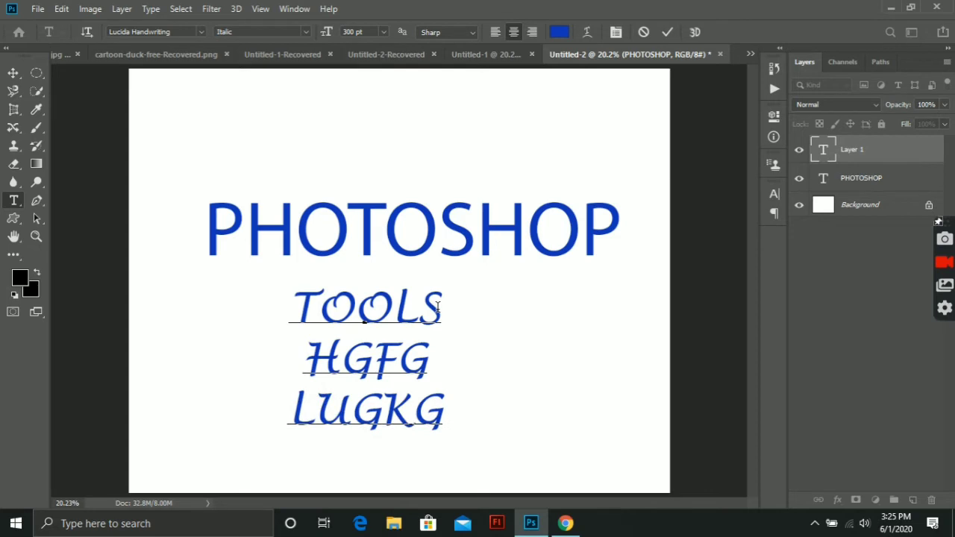
{"action": "left_click_drag", "start_coordinate": [443, 426], "coordinate": [442, 321]}
{"action": "key", "text": "BackSpace"}
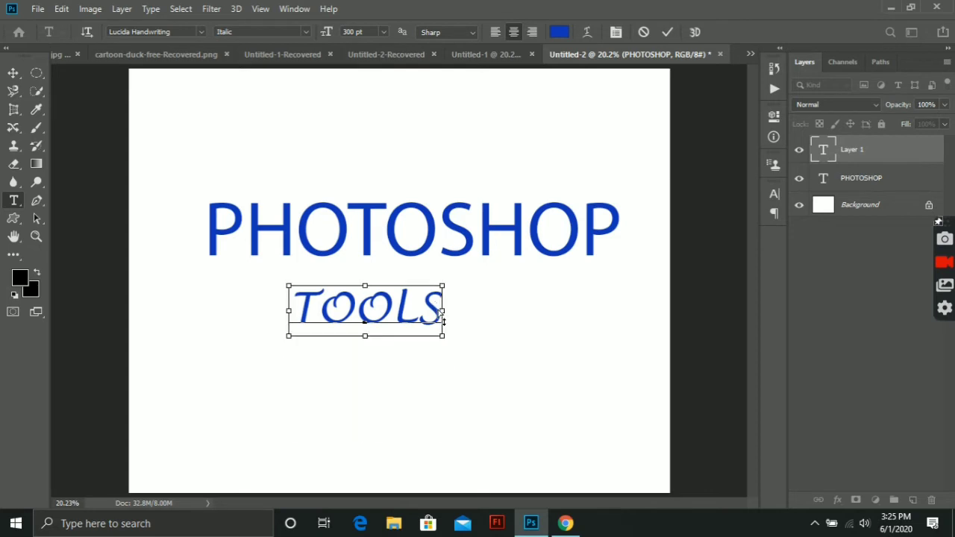
{"action": "key", "text": "BackSpace"}
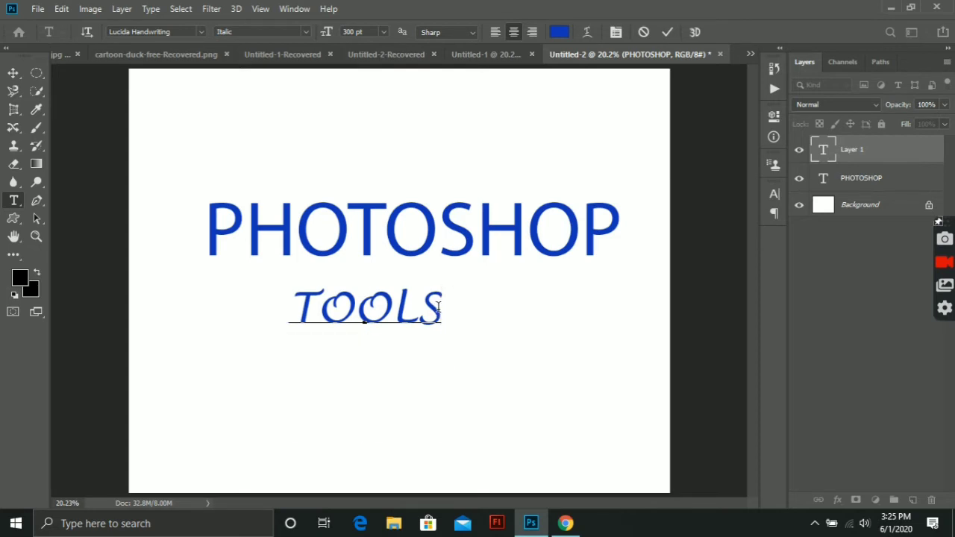
Right-align TOOLS and add the lines KJGKJGKJ and BKJB beneath it.
{"action": "double_click", "coordinate": [439, 307]}
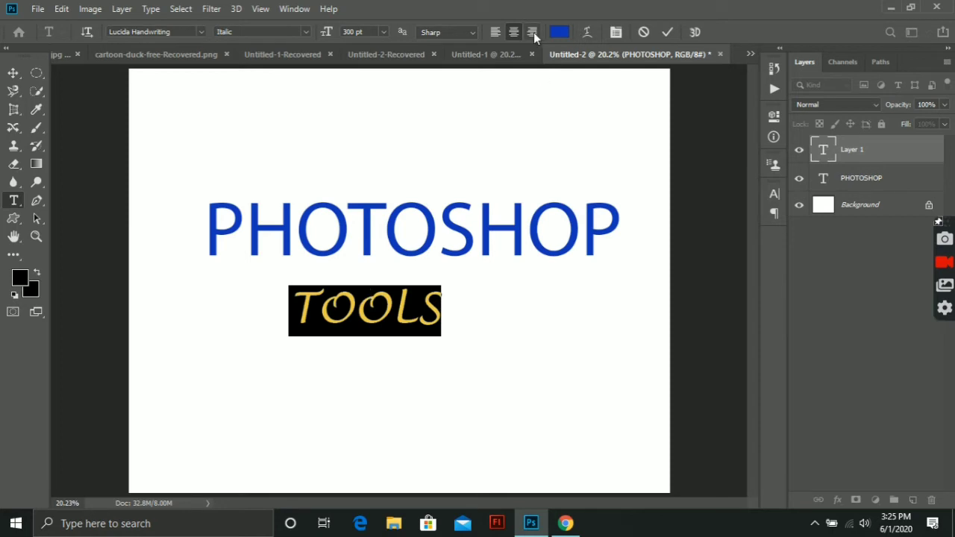
{"action": "left_click", "coordinate": [533, 32]}
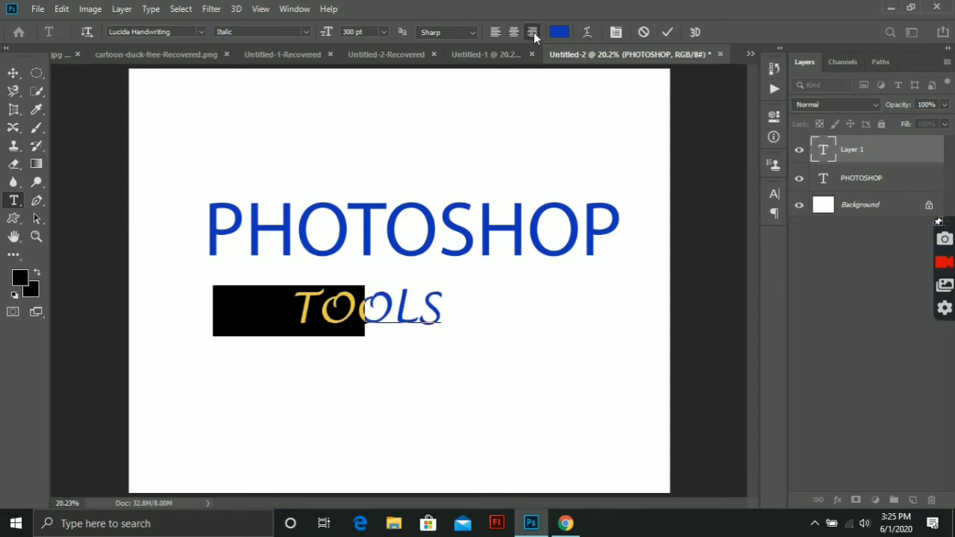
{"action": "left_click", "coordinate": [361, 300]}
{"action": "key", "text": "Return"}
{"action": "type", "text": "KJG"}
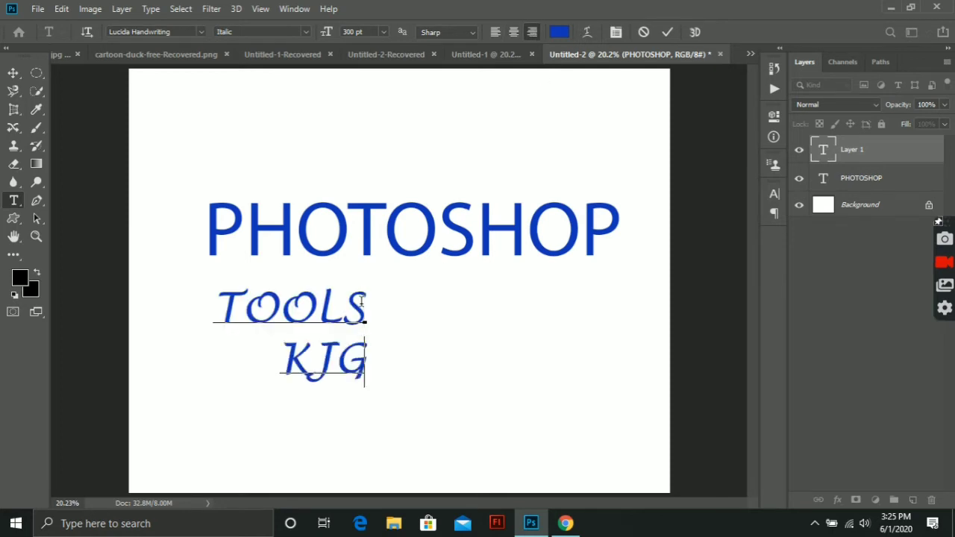
{"action": "type", "text": "KJGKJ"}
{"action": "key", "text": "Return"}
{"action": "type", "text": "BKJB"}
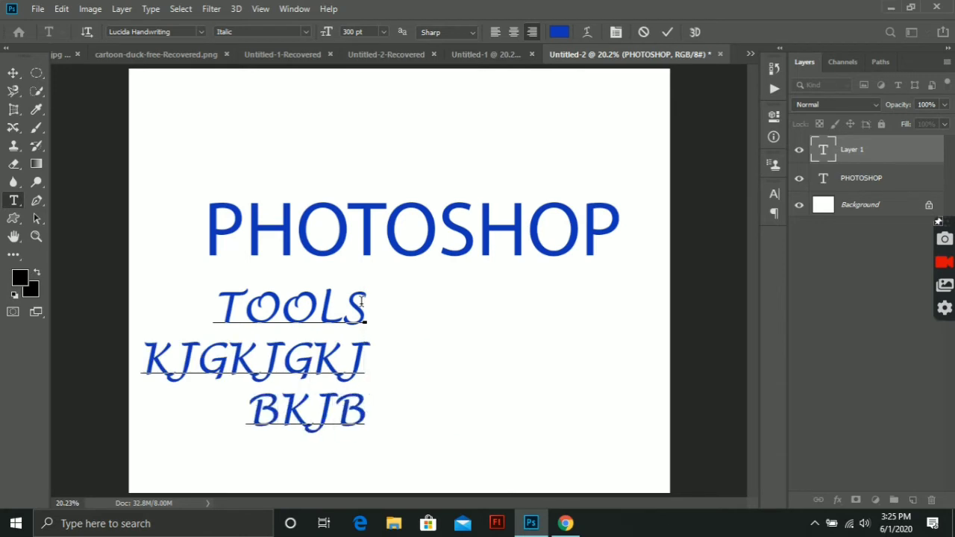
Right-align all three text lines, commit, and reselect them.
{"action": "left_click_drag", "start_coordinate": [370, 411], "coordinate": [214, 294]}
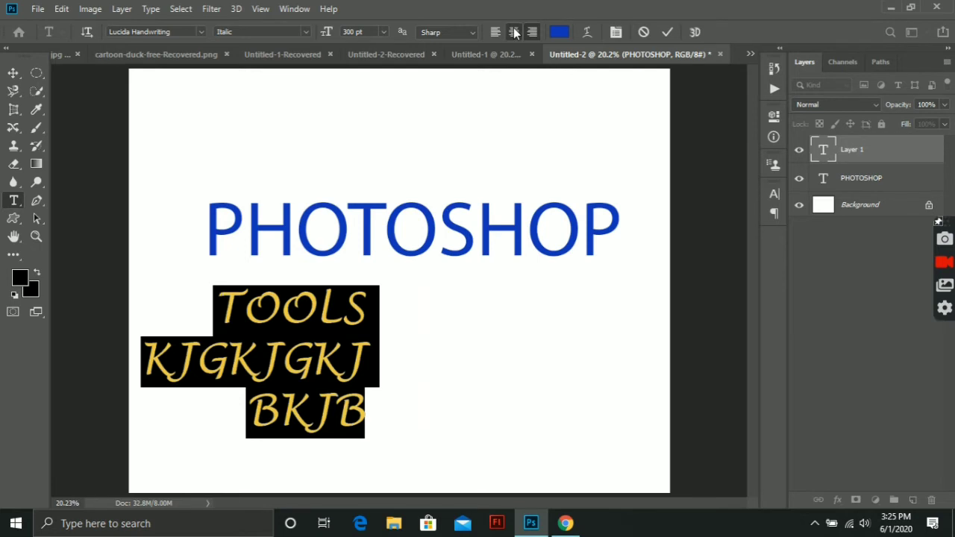
{"action": "left_click", "coordinate": [514, 32]}
{"action": "left_click", "coordinate": [526, 32]}
{"action": "left_click", "coordinate": [496, 31]}
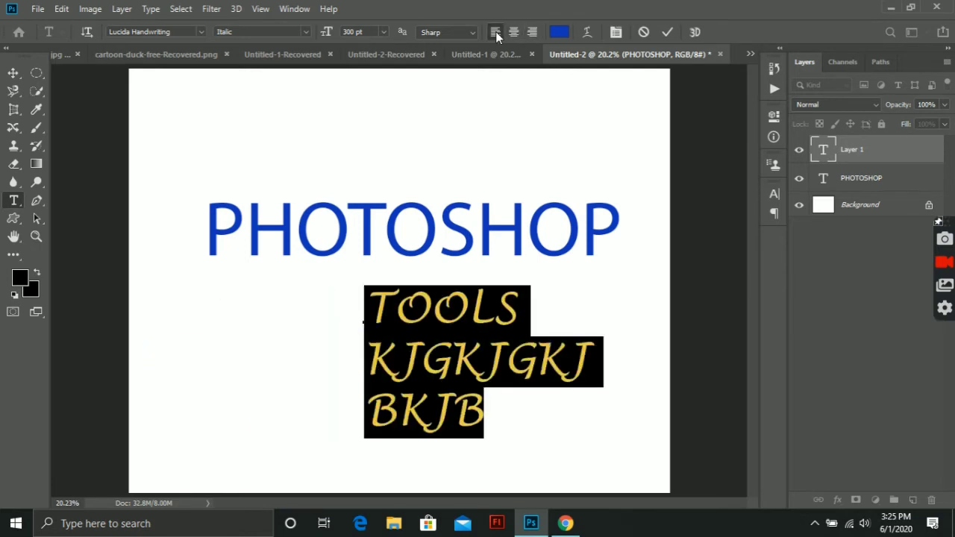
{"action": "key", "text": "ctrl+shift+r"}
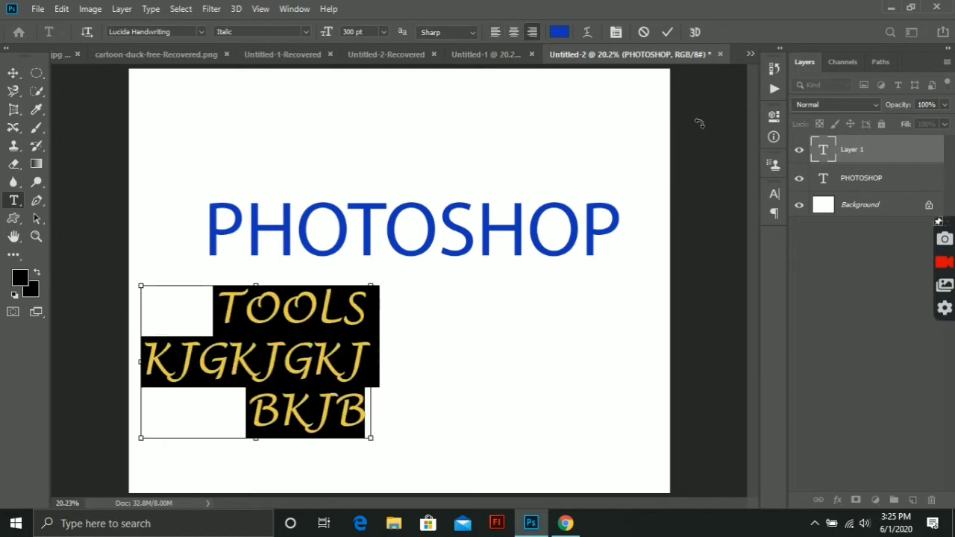
{"action": "key", "text": "ctrl+Return"}
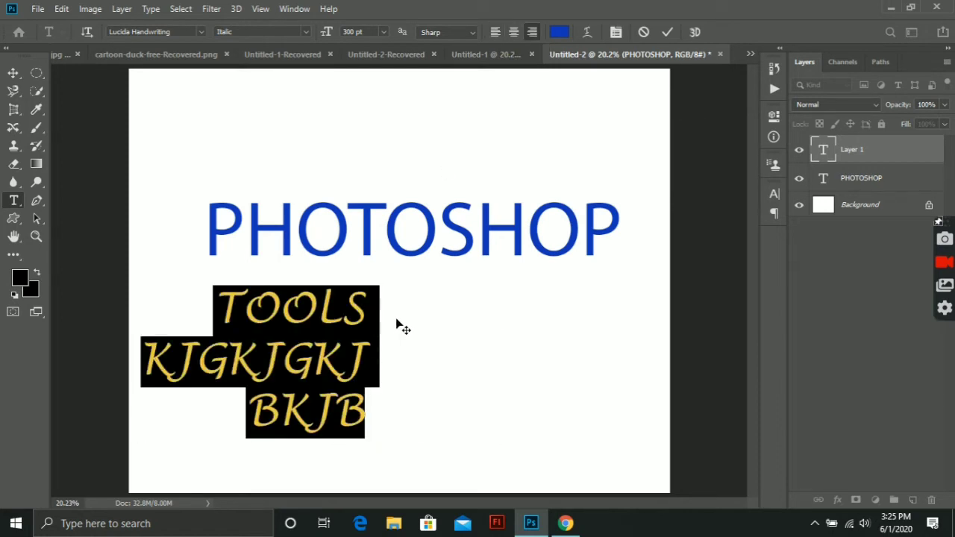
{"action": "left_click", "coordinate": [366, 317]}
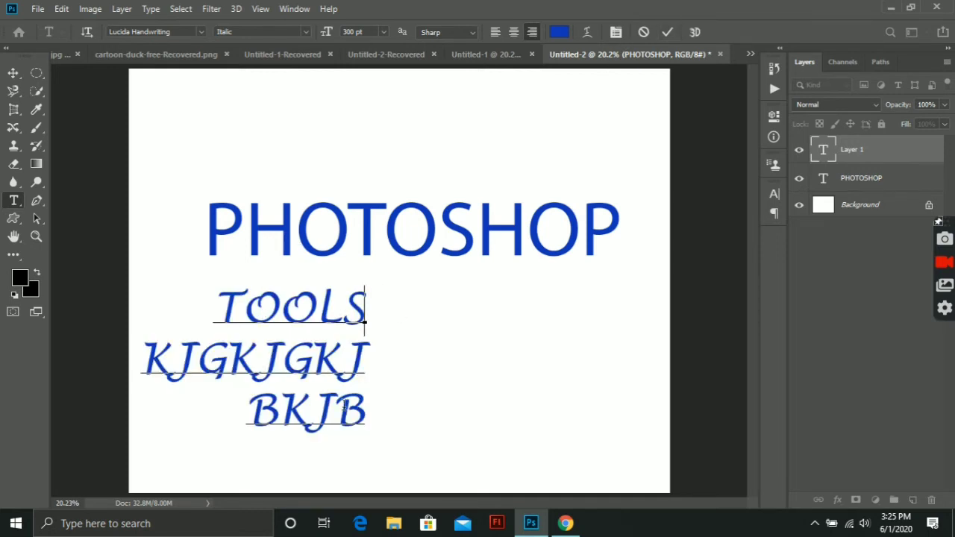
{"action": "left_click_drag", "start_coordinate": [367, 397], "coordinate": [200, 269]}
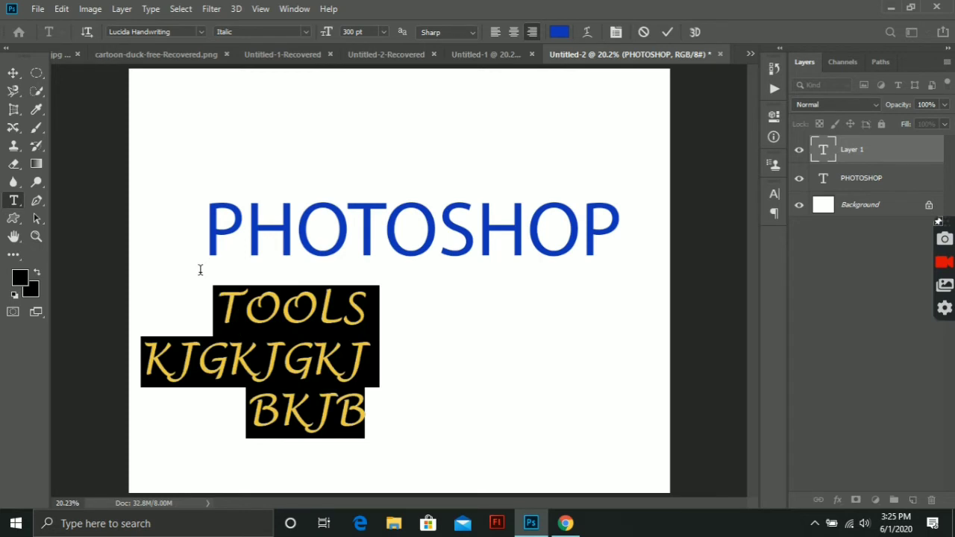
Colour the TOOLS/KJGKJGKJ/BKJB text red, commit it, and pick the Pen tool.
{"action": "left_click", "coordinate": [558, 33]}
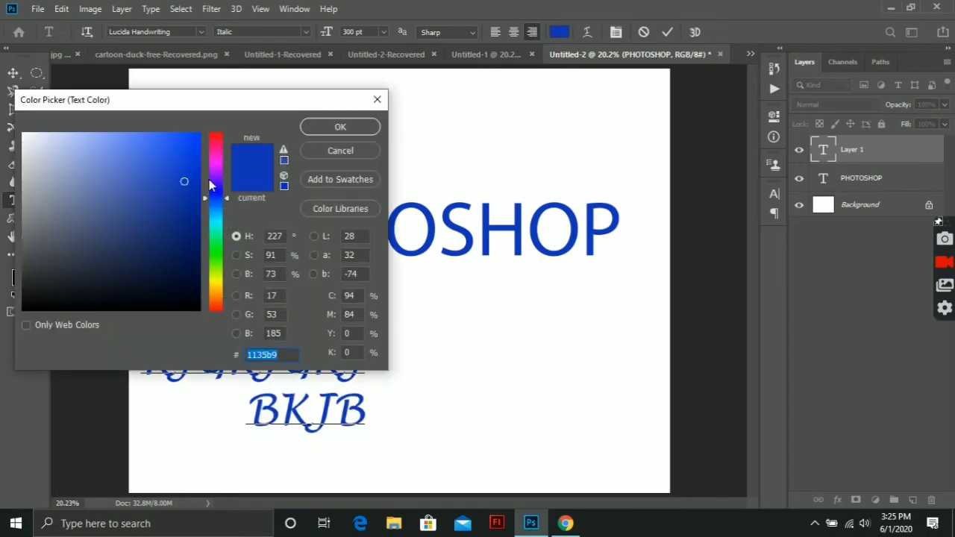
{"action": "left_click_drag", "start_coordinate": [214, 183], "coordinate": [221, 142]}
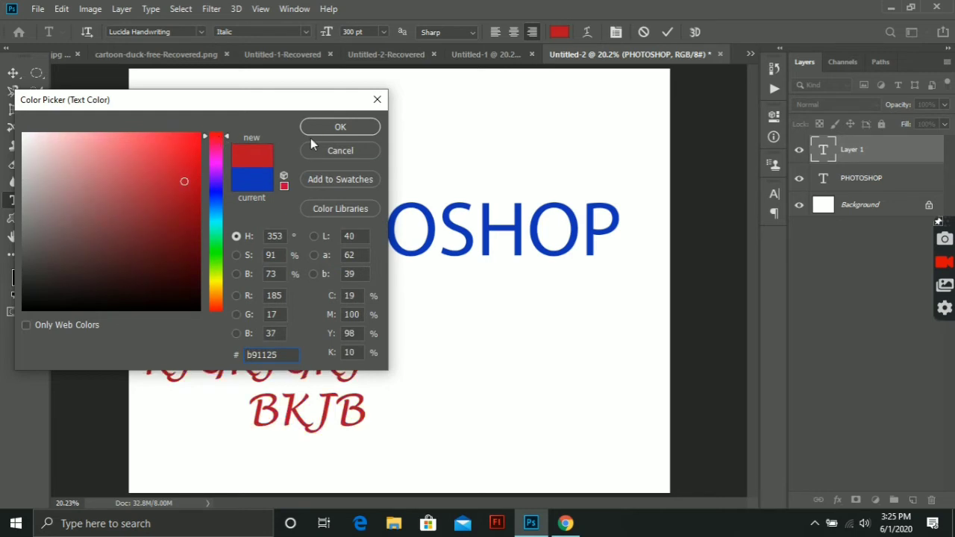
{"action": "left_click", "coordinate": [337, 129]}
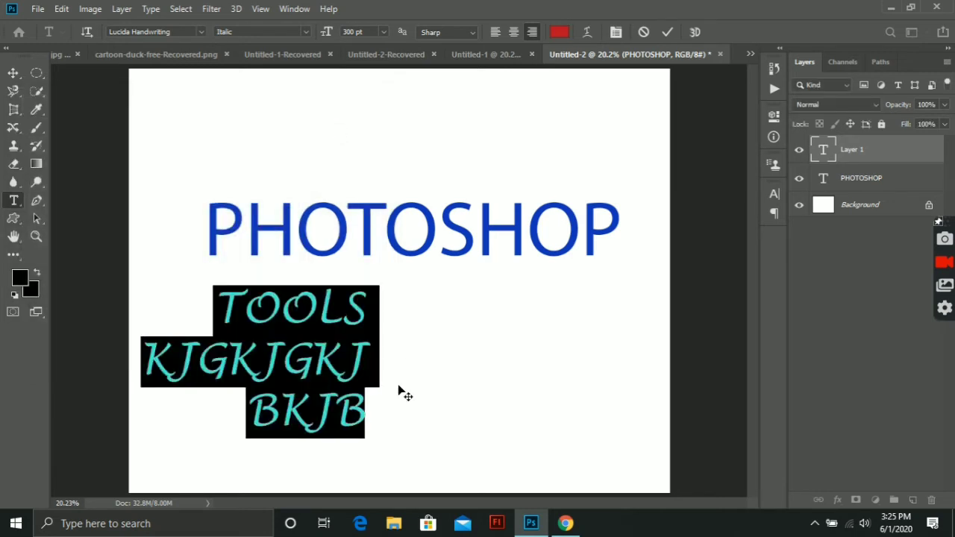
{"action": "left_click", "coordinate": [668, 31]}
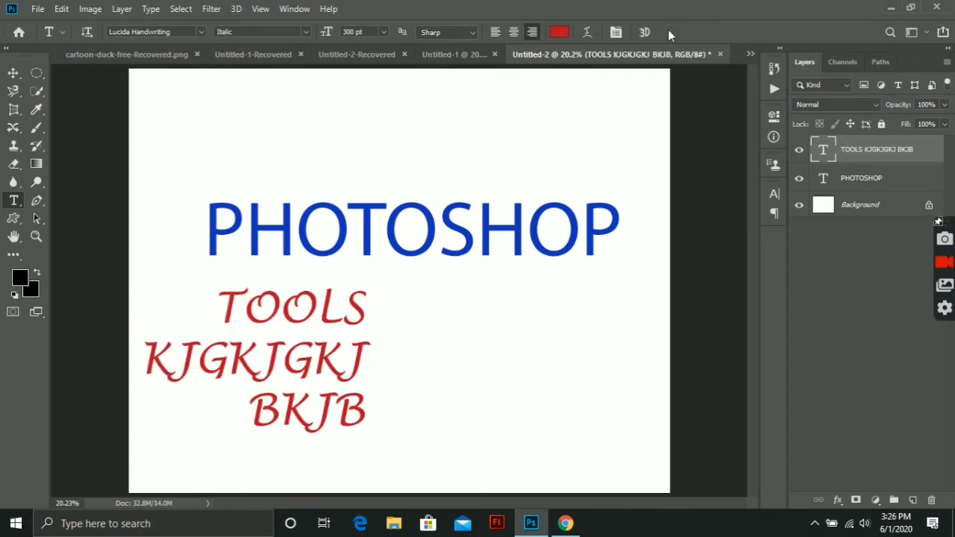
{"action": "left_click", "coordinate": [35, 208]}
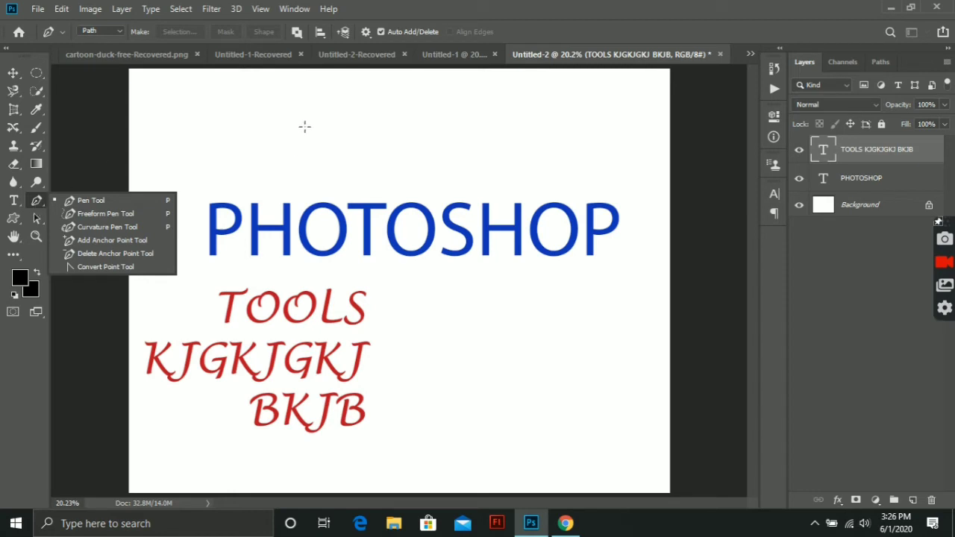
Place a test Pen anchor, then undo back to the blank canvas.
{"action": "left_click", "coordinate": [459, 281]}
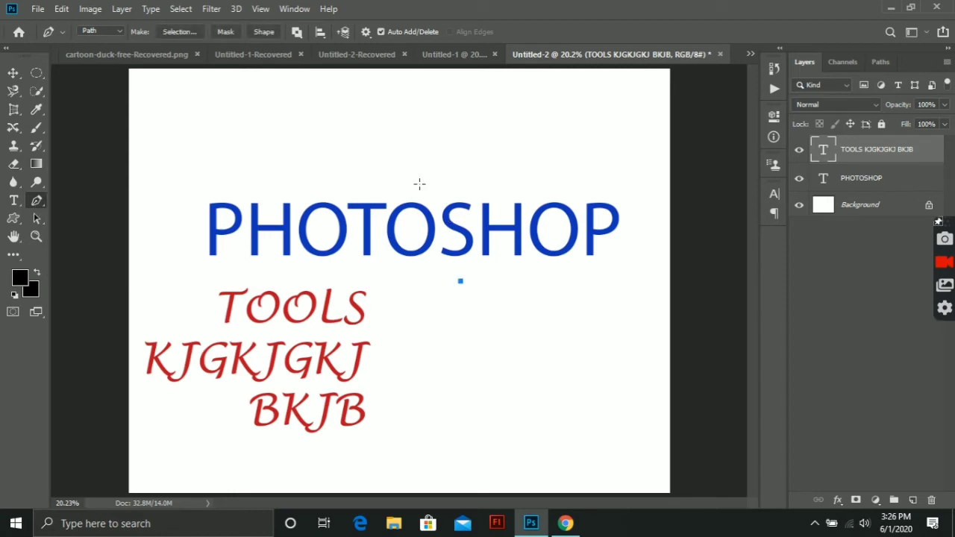
{"action": "key", "text": "ctrl+z"}
{"action": "key", "text": "ctrl+z"}
{"action": "key", "text": "ctrl+z"}
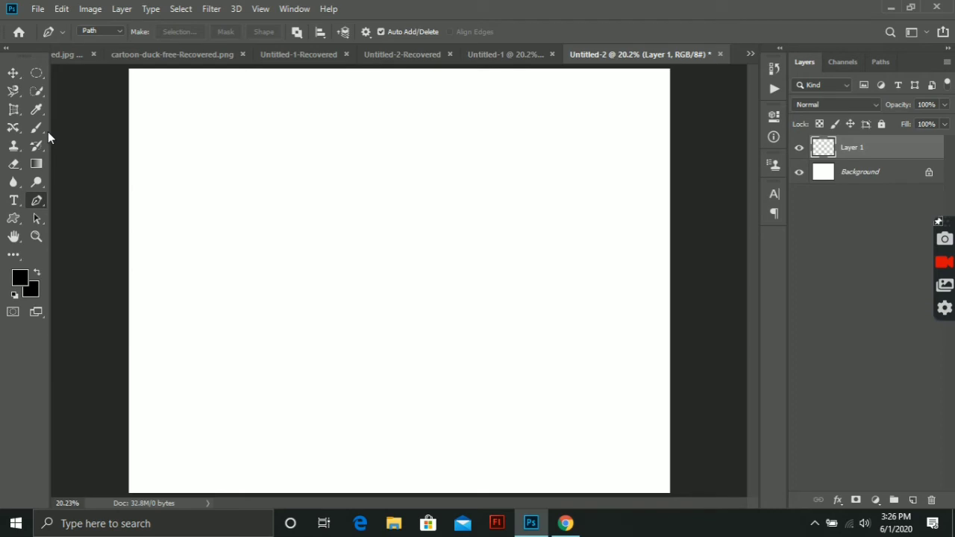
Draw a closed three-anchor triangular path, then undo it back to its first anchor.
{"action": "left_click", "coordinate": [209, 228]}
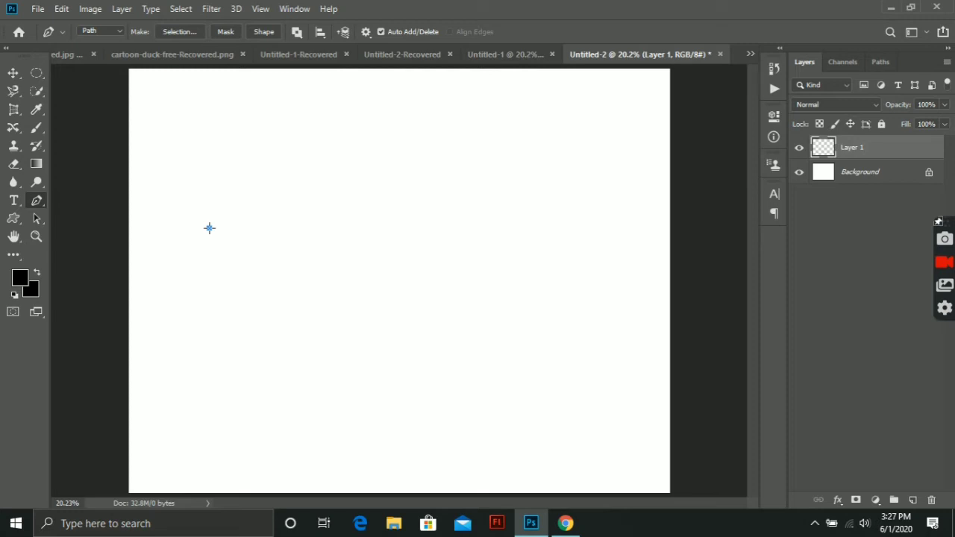
{"action": "left_click", "coordinate": [548, 223]}
{"action": "left_click", "coordinate": [468, 343]}
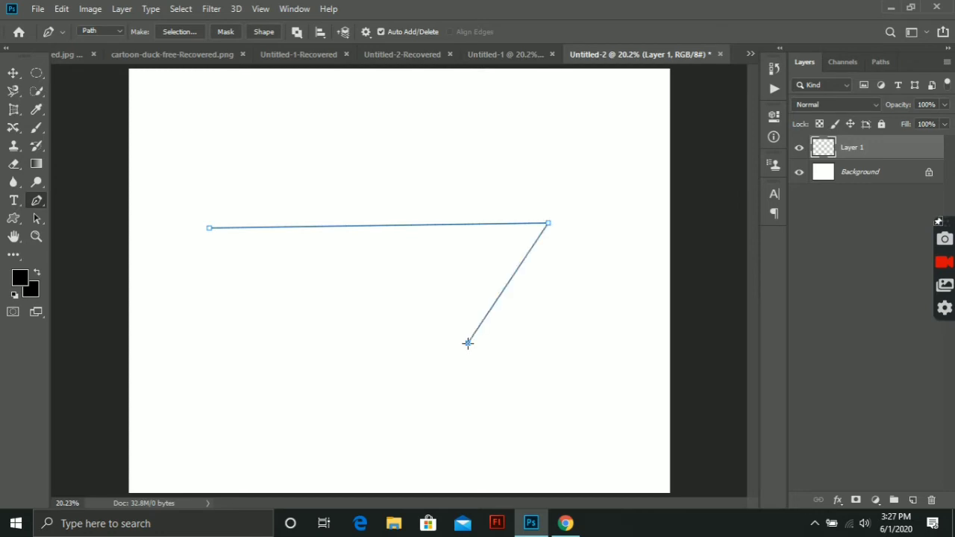
{"action": "left_click", "coordinate": [210, 229]}
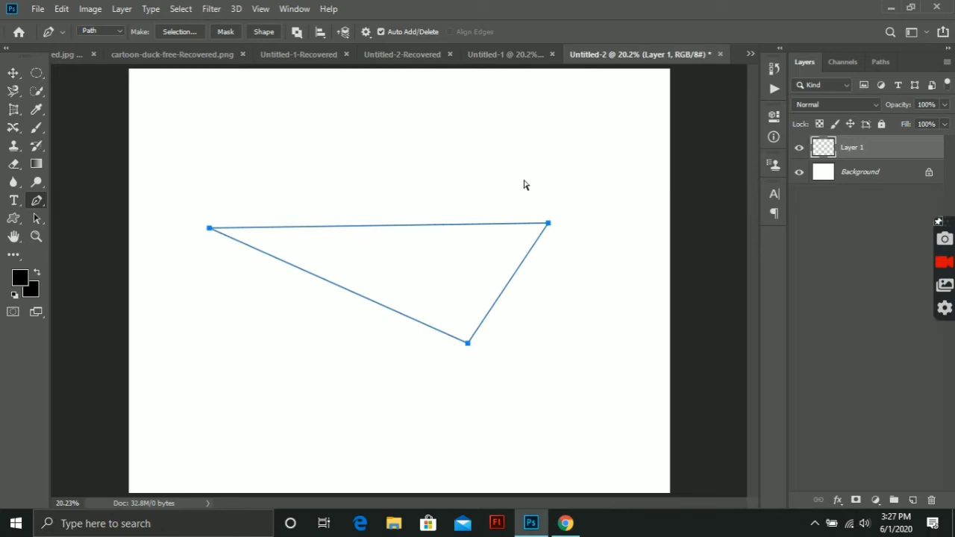
{"action": "key", "text": "ctrl+z"}
{"action": "key", "text": "ctrl+z"}
{"action": "key", "text": "ctrl+z"}
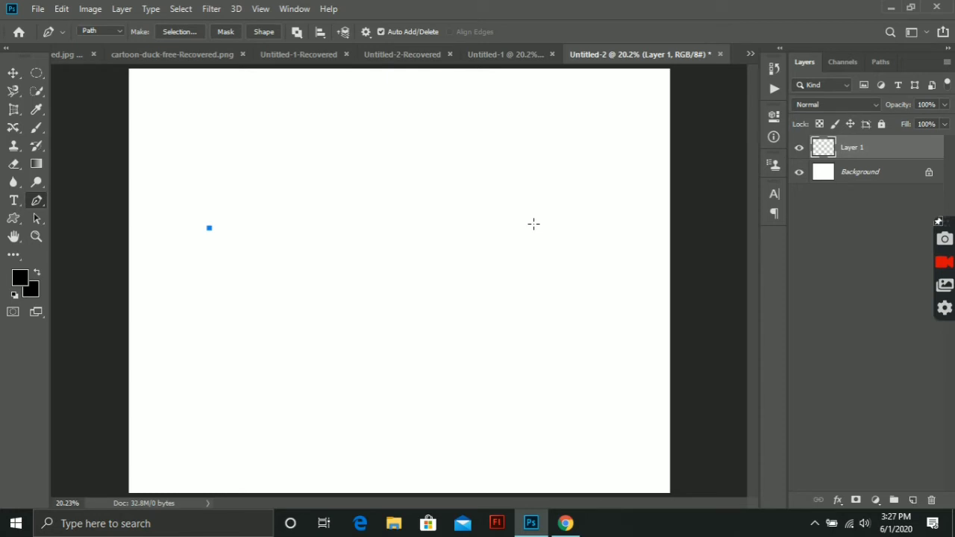
Draw a curved segment arching from the left anchor to a smooth point right of centre, redrawing it once.
{"action": "left_click_drag", "start_coordinate": [533, 223], "coordinate": [636, 319]}
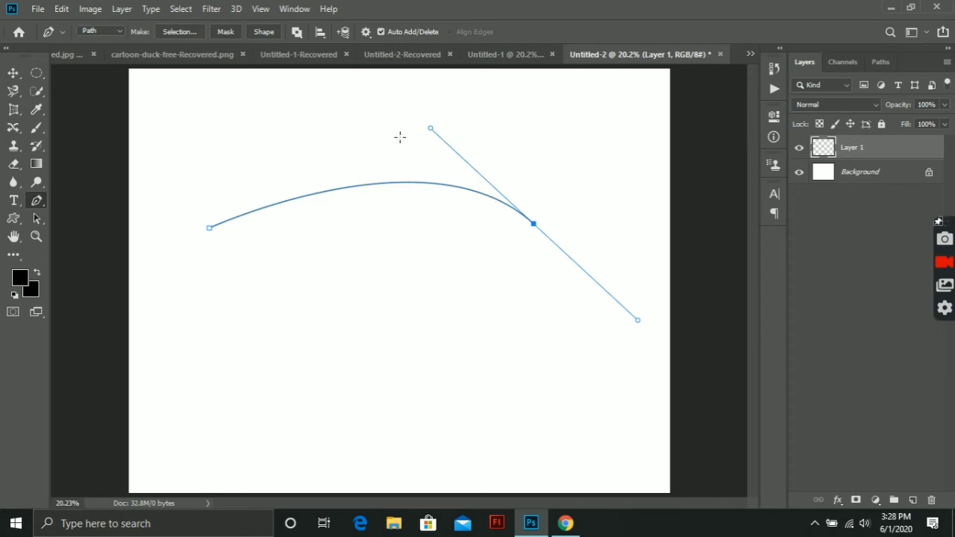
{"action": "key", "text": "ctrl+z"}
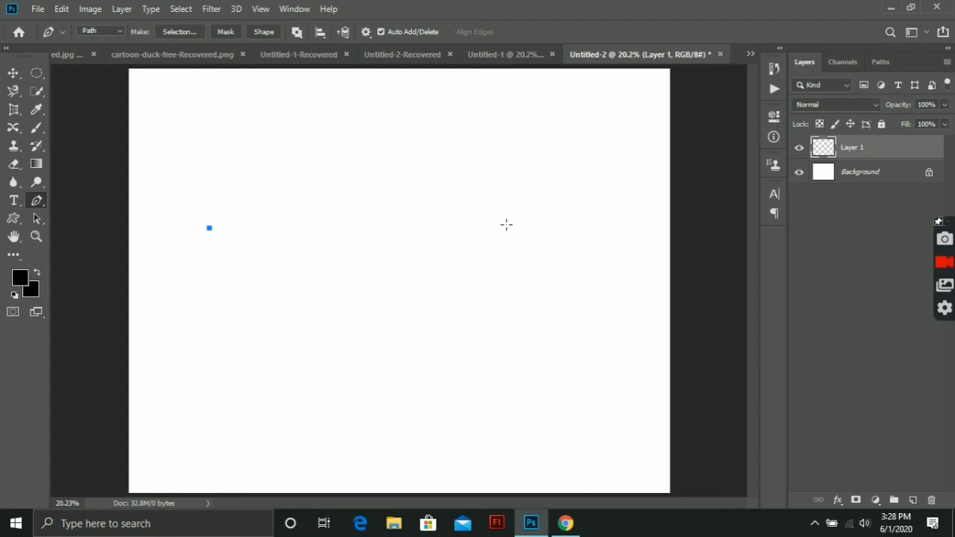
{"action": "mouse_move", "coordinate": [507, 225]}
{"action": "left_mouse_down"}
{"action": "mouse_move", "coordinate": [609, 323]}
{"action": "mouse_move", "coordinate": [505, 213]}
{"action": "mouse_move", "coordinate": [549, 278]}
{"action": "mouse_move", "coordinate": [524, 258]}
{"action": "mouse_move", "coordinate": [558, 291]}
{"action": "mouse_move", "coordinate": [575, 273]}
{"action": "mouse_move", "coordinate": [491, 301]}
{"action": "mouse_move", "coordinate": [515, 309]}
{"action": "mouse_move", "coordinate": [469, 299]}
{"action": "mouse_move", "coordinate": [569, 271]}
{"action": "mouse_move", "coordinate": [471, 286]}
{"action": "mouse_move", "coordinate": [544, 296]}
{"action": "mouse_move", "coordinate": [559, 286]}
{"action": "mouse_move", "coordinate": [552, 281]}
{"action": "mouse_move", "coordinate": [599, 323]}
{"action": "left_mouse_up"}
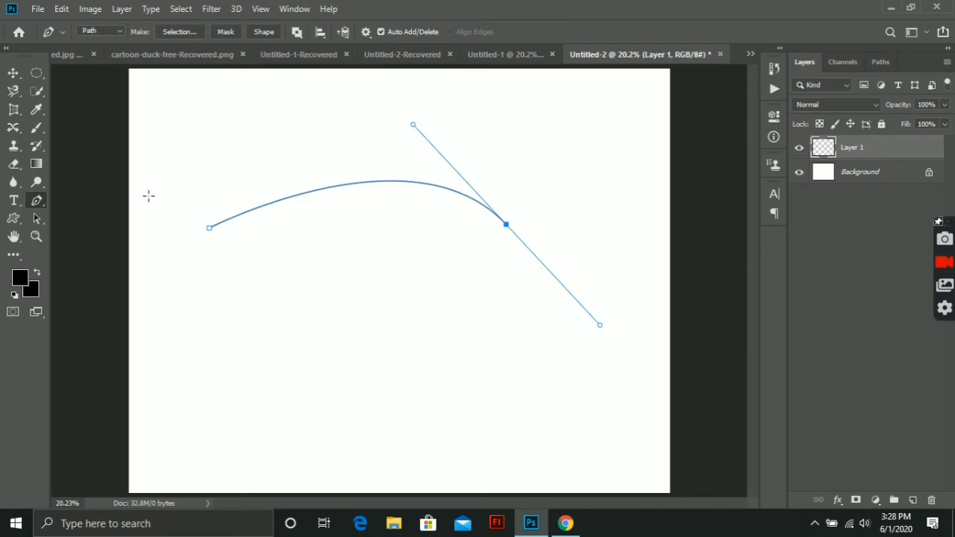
Inspect the pen tool variants and the path drawing mode options.
{"action": "right_click", "coordinate": [35, 202]}
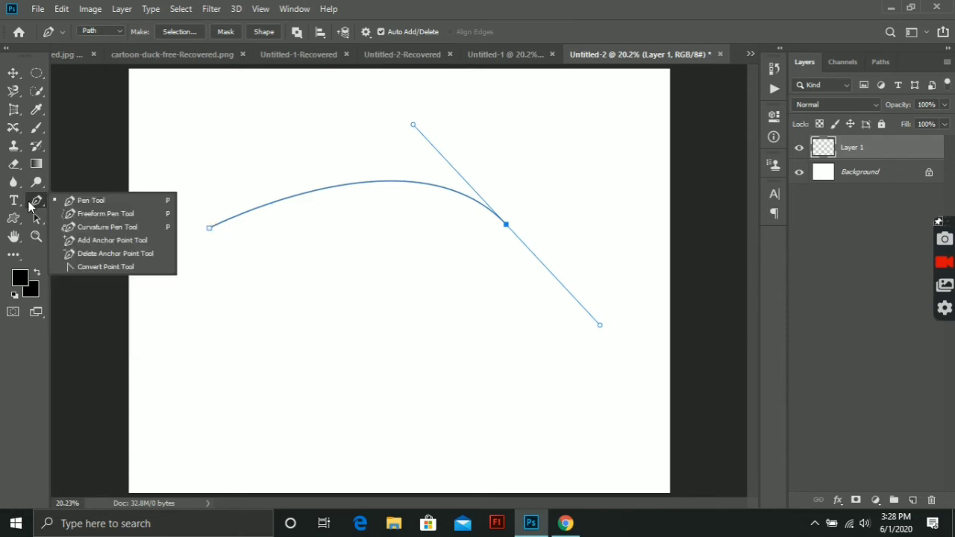
{"action": "left_click", "coordinate": [70, 267]}
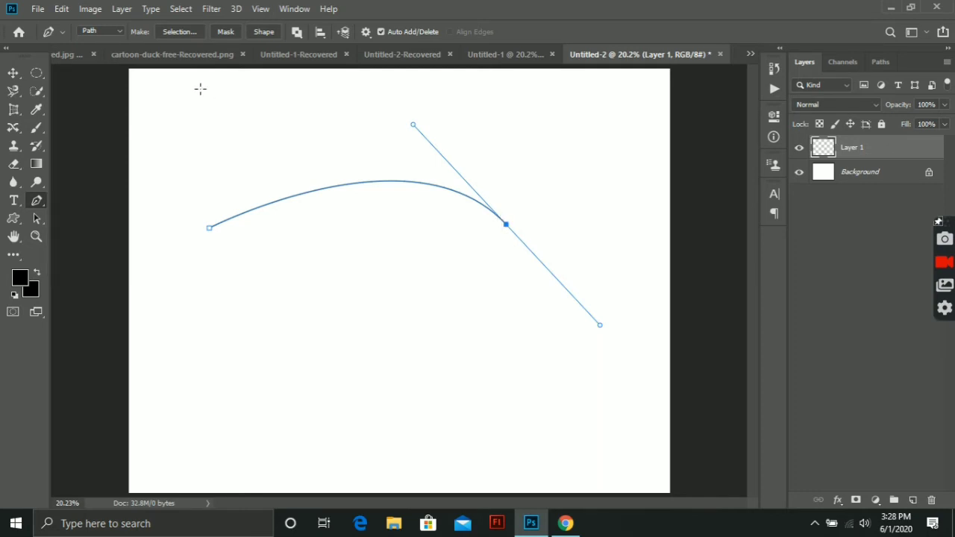
{"action": "left_click", "coordinate": [105, 32]}
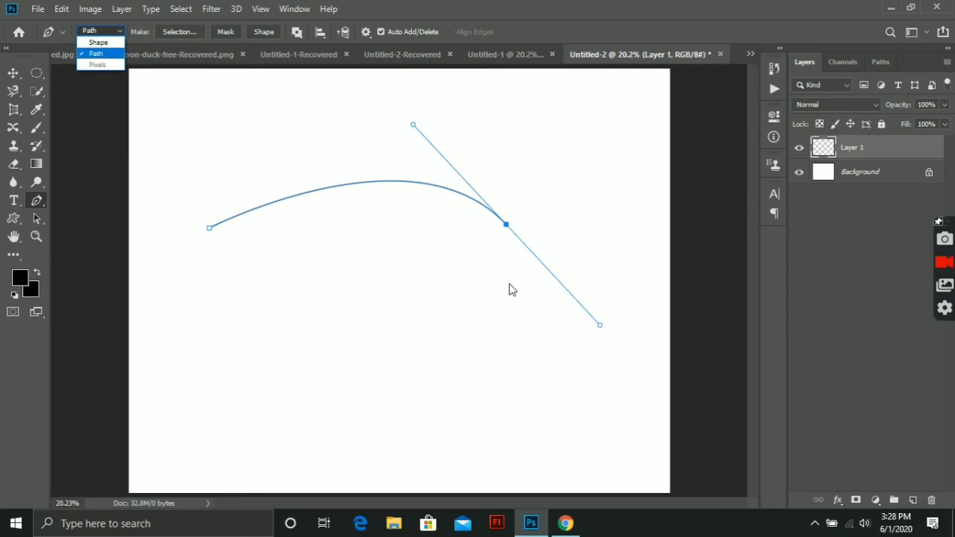
{"action": "left_click", "coordinate": [457, 327]}
{"action": "left_click", "coordinate": [453, 352]}
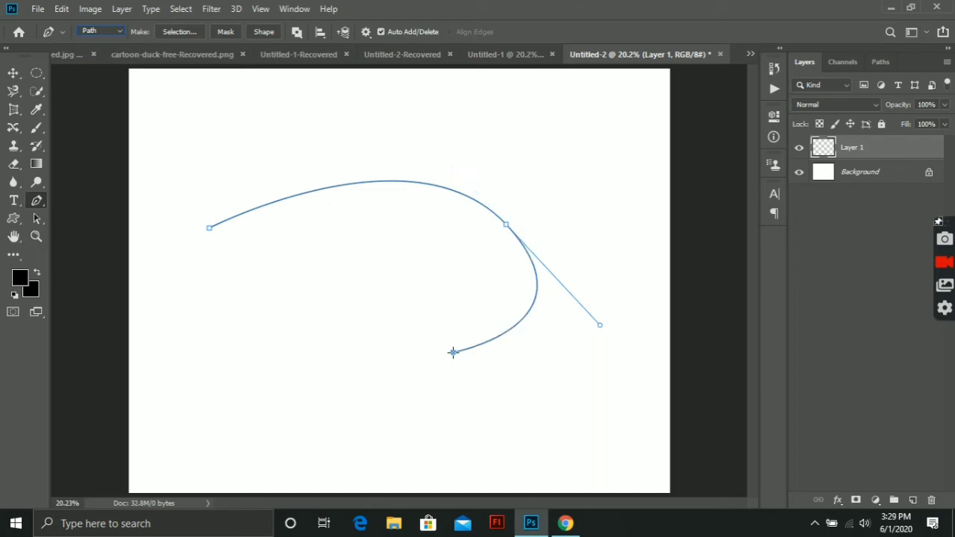
{"action": "left_click", "coordinate": [210, 229]}
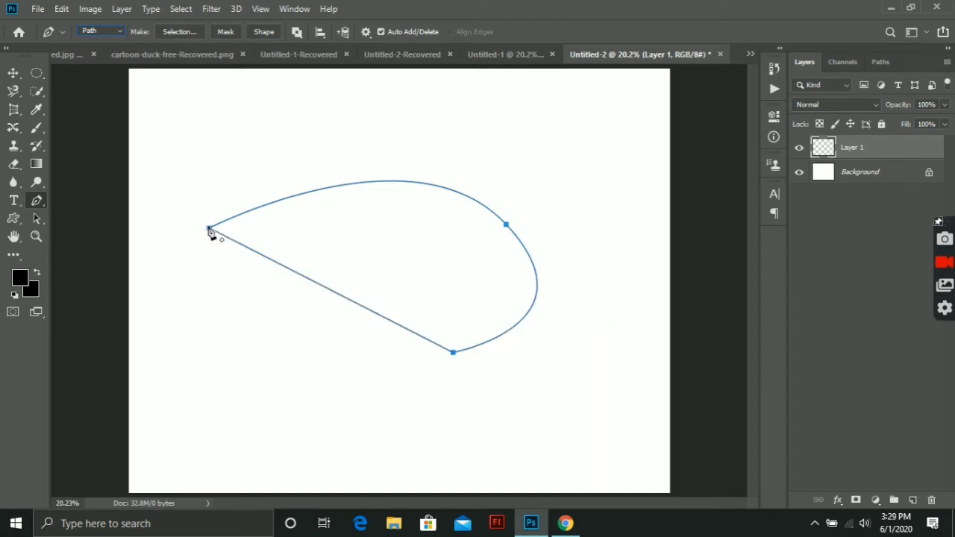
{"action": "right_click", "coordinate": [375, 251]}
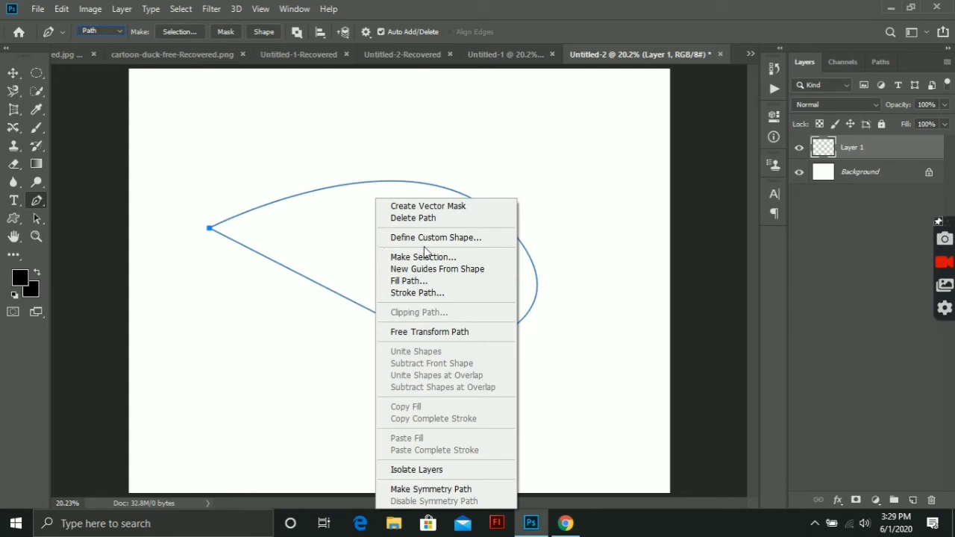
{"action": "left_click", "coordinate": [337, 251]}
{"action": "key", "text": "ctrl+z"}
{"action": "key", "text": "ctrl+z"}
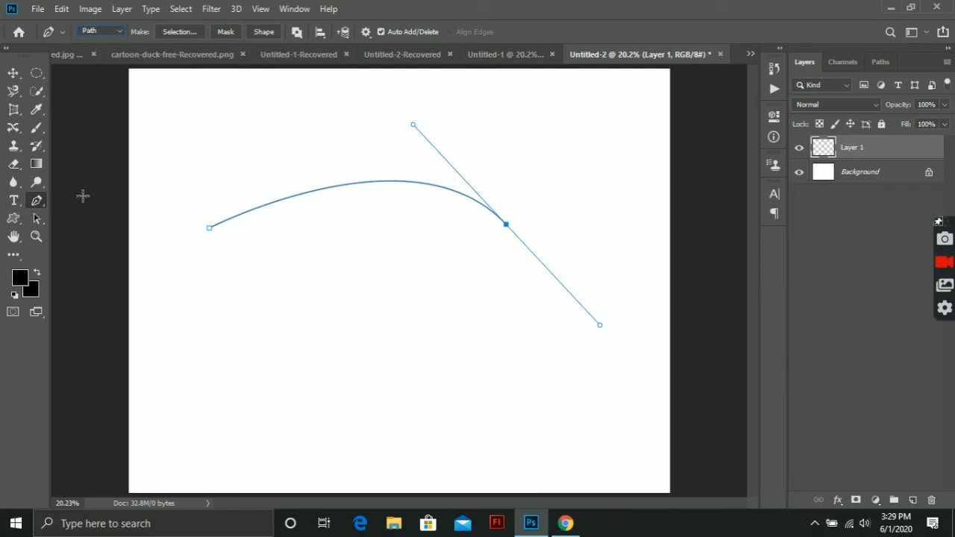
Try continuing the path with straight segments to the left, then remove the stray anchors.
{"action": "right_click", "coordinate": [39, 201]}
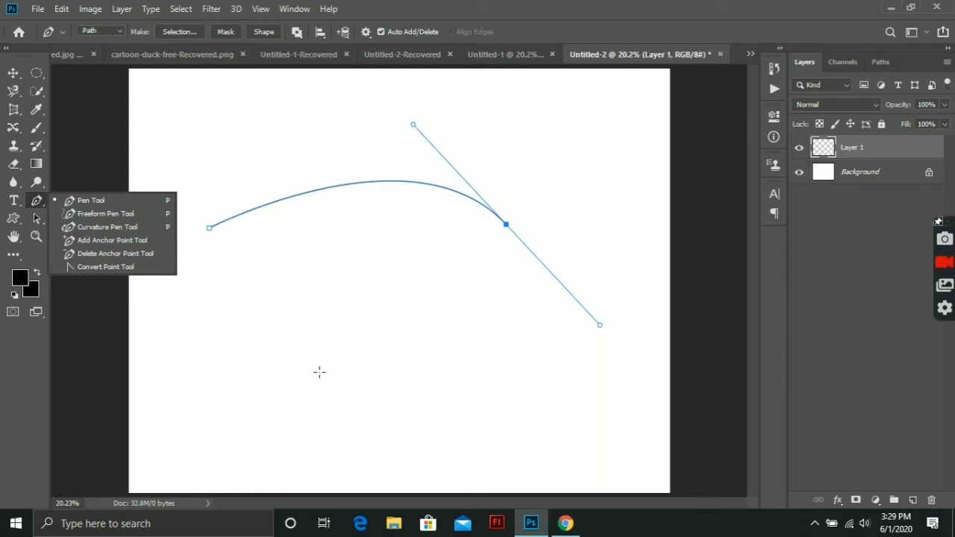
{"action": "left_click", "coordinate": [319, 371]}
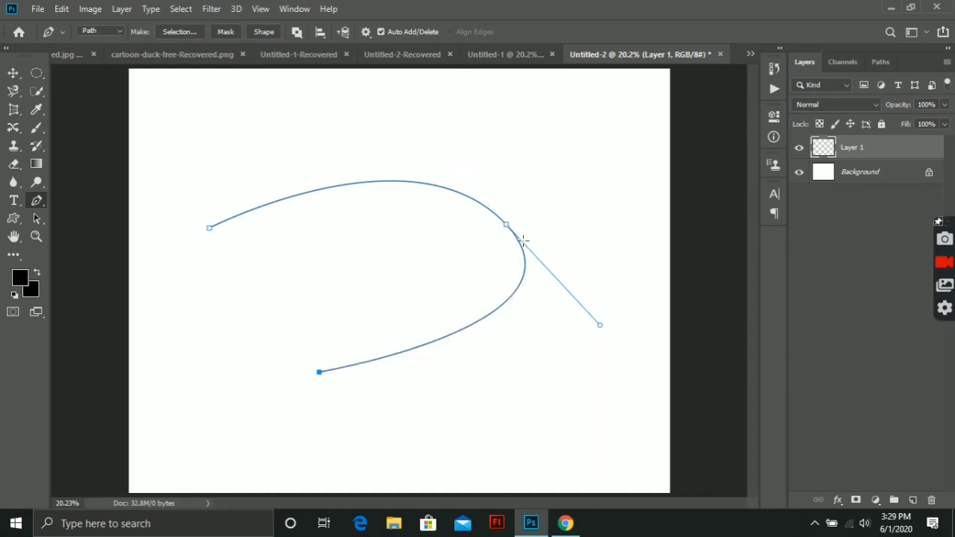
{"action": "left_click", "coordinate": [507, 224], "text": "ctrl"}
{"action": "left_click", "coordinate": [328, 371]}
{"action": "left_click", "coordinate": [165, 319]}
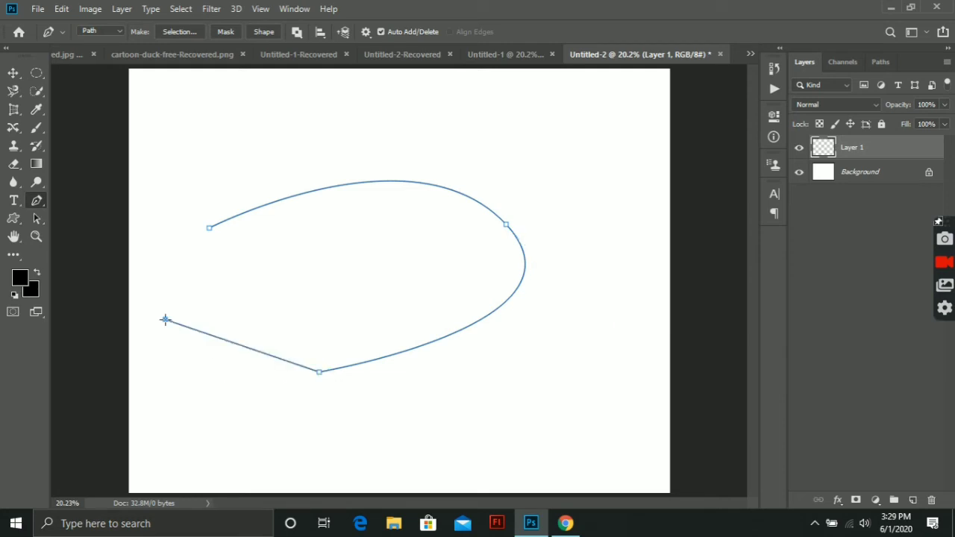
{"action": "left_click", "coordinate": [214, 283]}
{"action": "left_click", "coordinate": [284, 268]}
{"action": "left_click", "coordinate": [318, 277]}
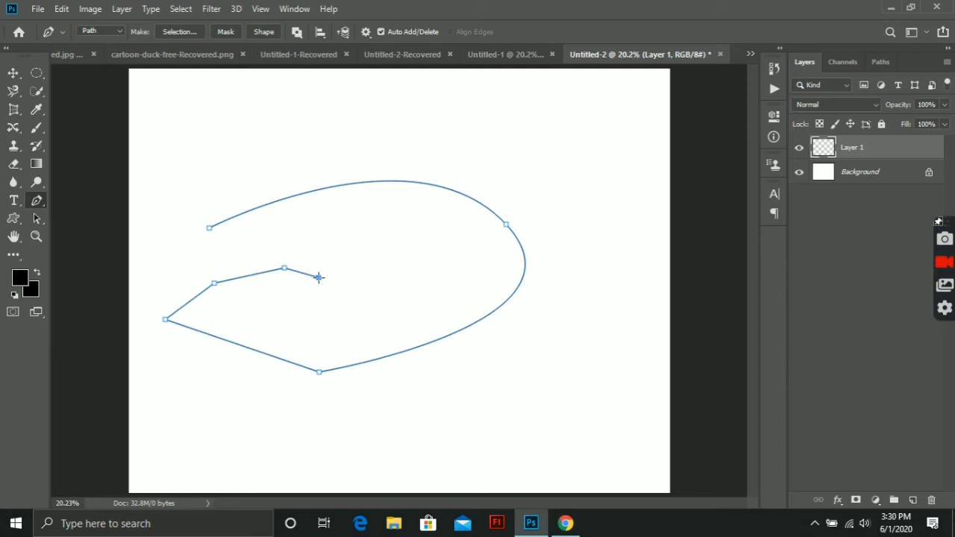
{"action": "key", "text": "BackSpace"}
{"action": "key", "text": "BackSpace"}
{"action": "key", "text": "BackSpace"}
{"action": "key", "text": "BackSpace"}
{"action": "key", "text": "BackSpace"}
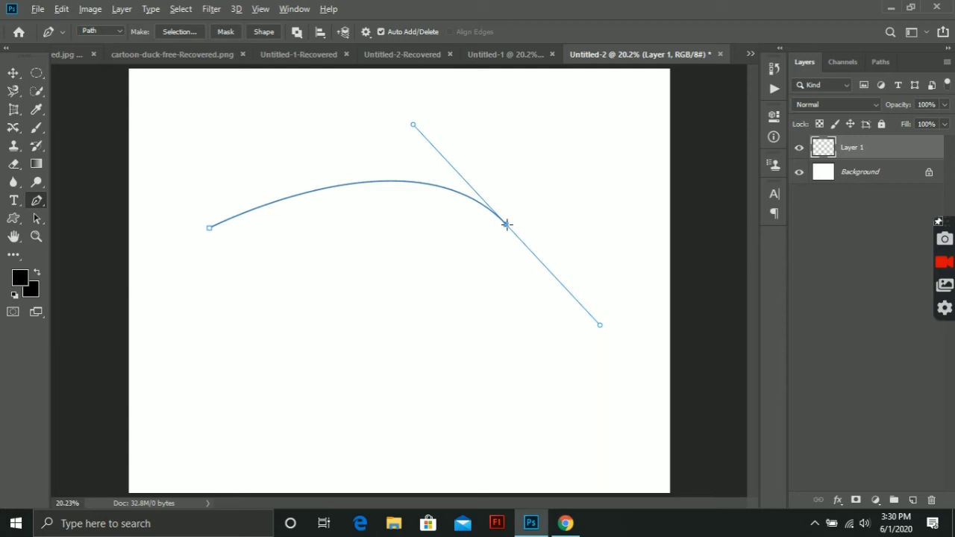
Add a straight diagonal and a lower curve, then close the path at its start anchor.
{"action": "left_click", "coordinate": [506, 224], "text": "alt"}
{"action": "left_click", "coordinate": [334, 348]}
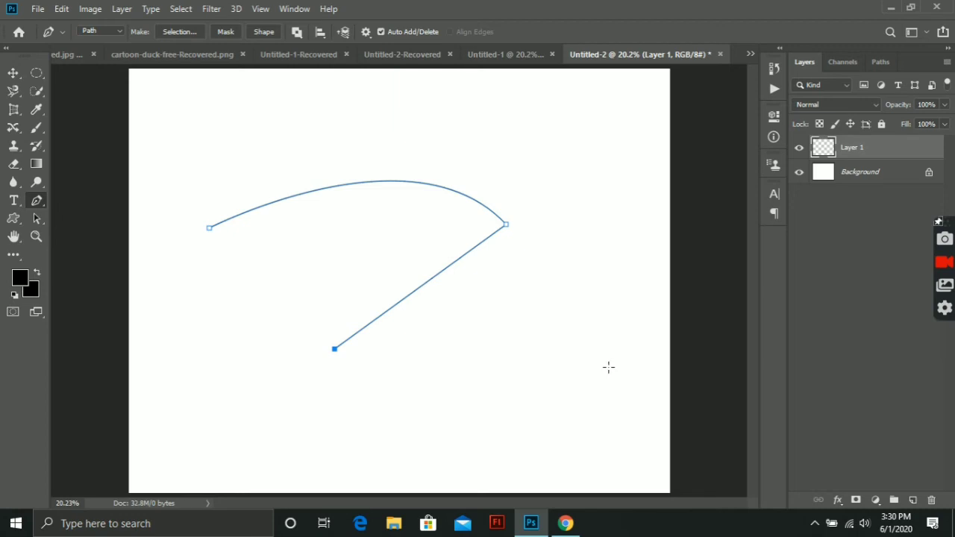
{"action": "left_click_drag", "start_coordinate": [608, 366], "coordinate": [640, 254]}
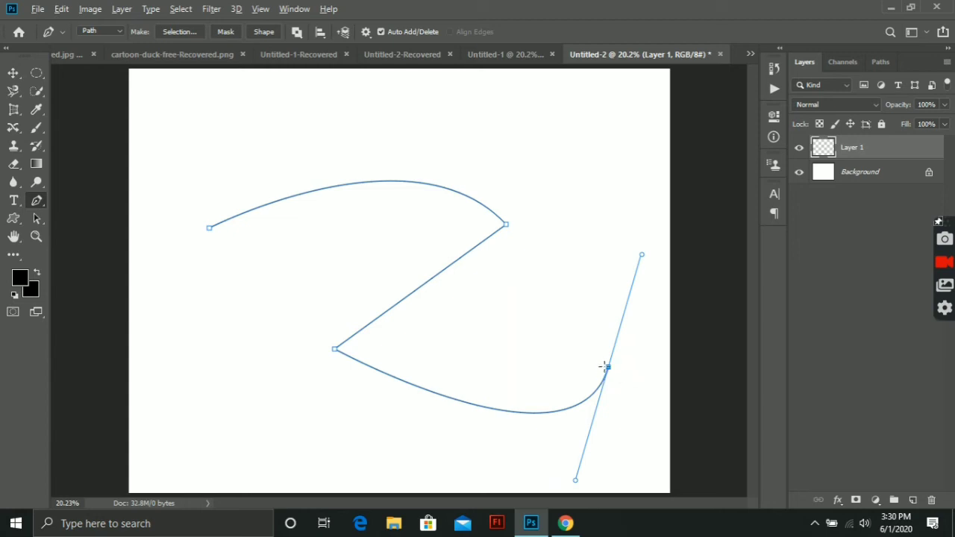
{"action": "left_click", "coordinate": [608, 367], "text": "alt"}
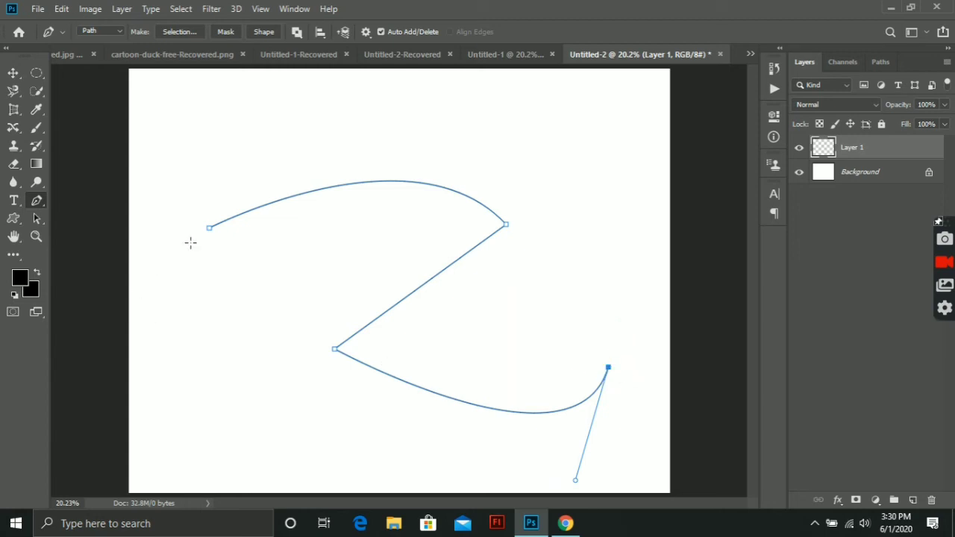
{"action": "left_click", "coordinate": [210, 228]}
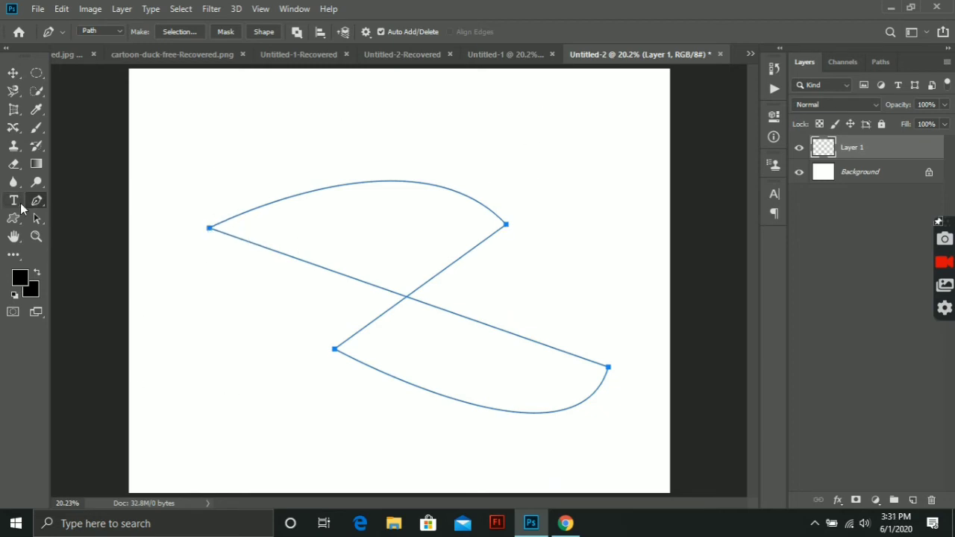
Move the top-right anchor right and the lower-left anchor up-left, and add a bottom-curve anchor.
{"action": "right_click", "coordinate": [29, 205]}
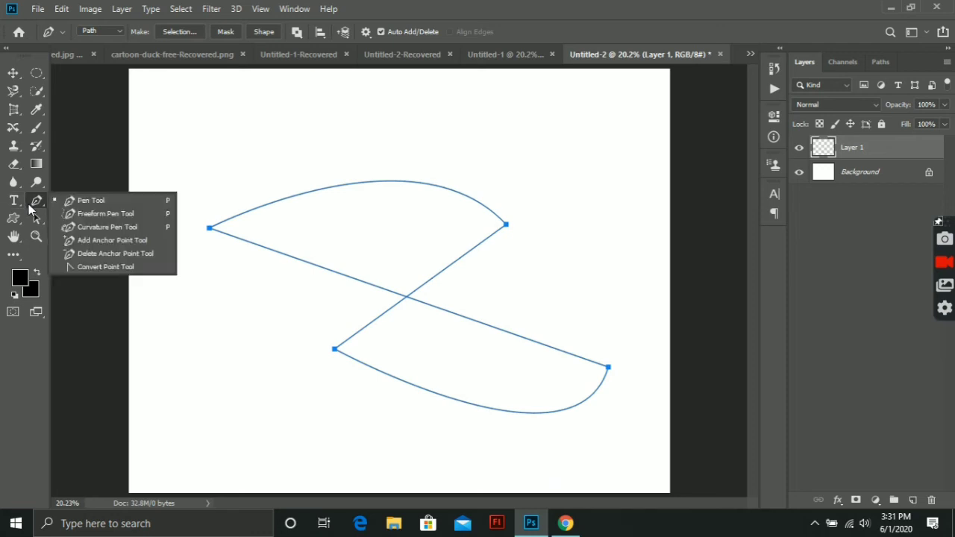
{"action": "left_click", "coordinate": [98, 227]}
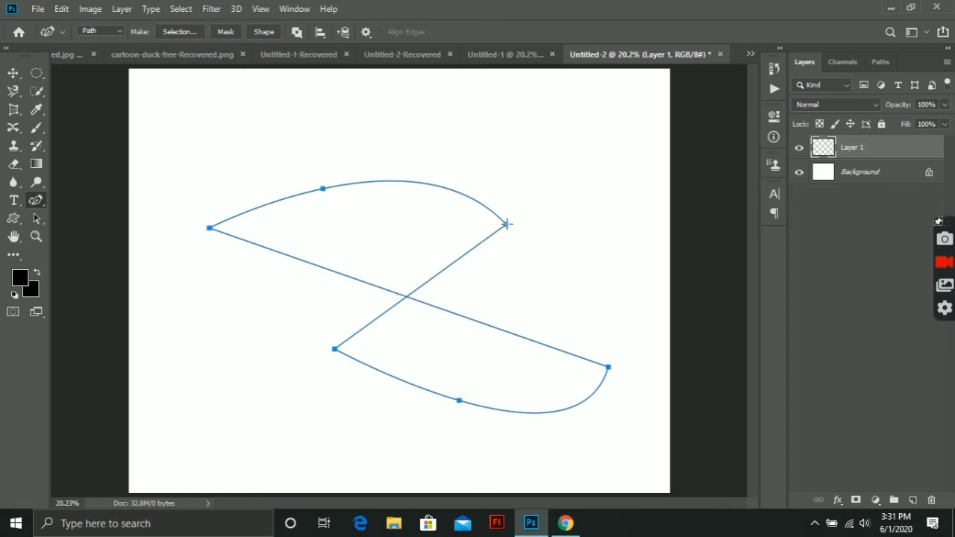
{"action": "left_click_drag", "start_coordinate": [505, 223], "coordinate": [595, 222]}
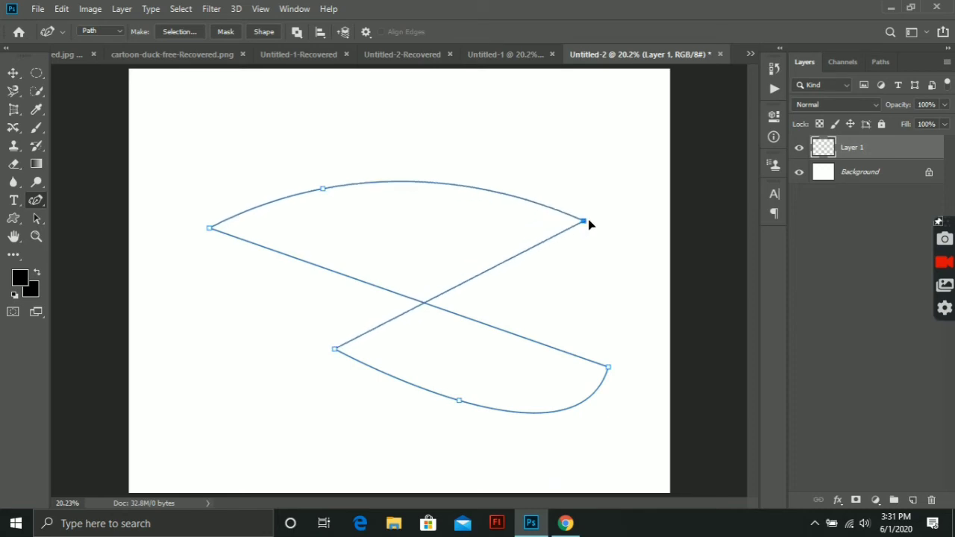
{"action": "left_click", "coordinate": [334, 349]}
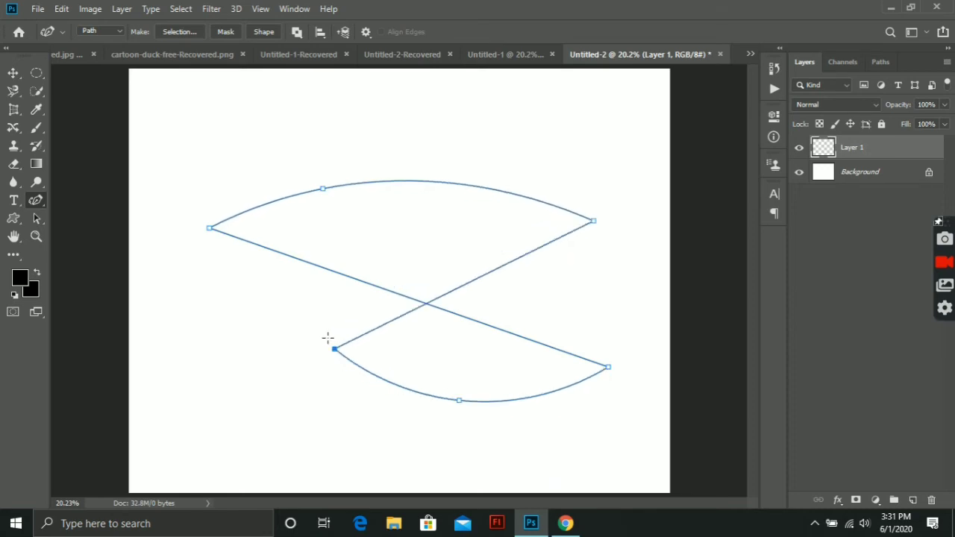
{"action": "left_click_drag", "start_coordinate": [335, 349], "coordinate": [291, 306]}
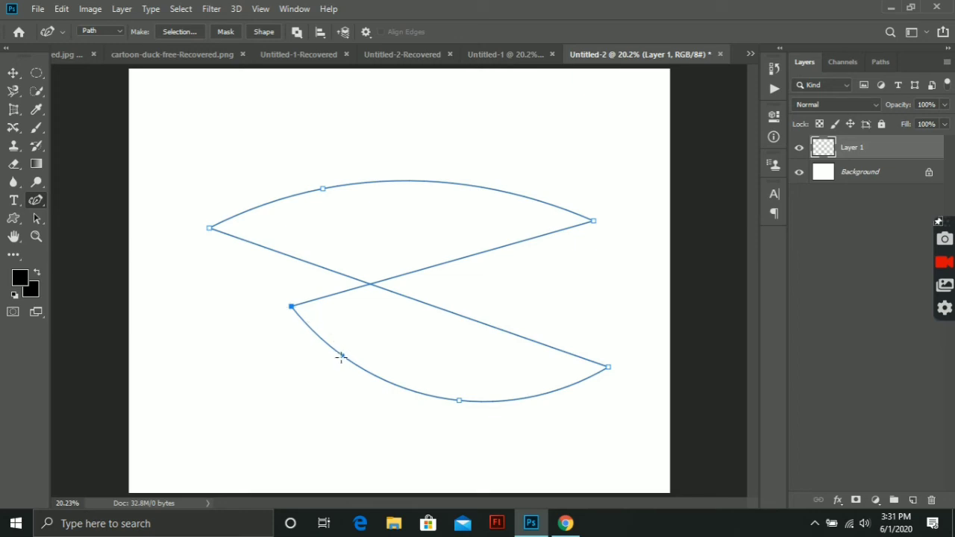
{"action": "left_click", "coordinate": [341, 357]}
{"action": "right_click", "coordinate": [41, 199]}
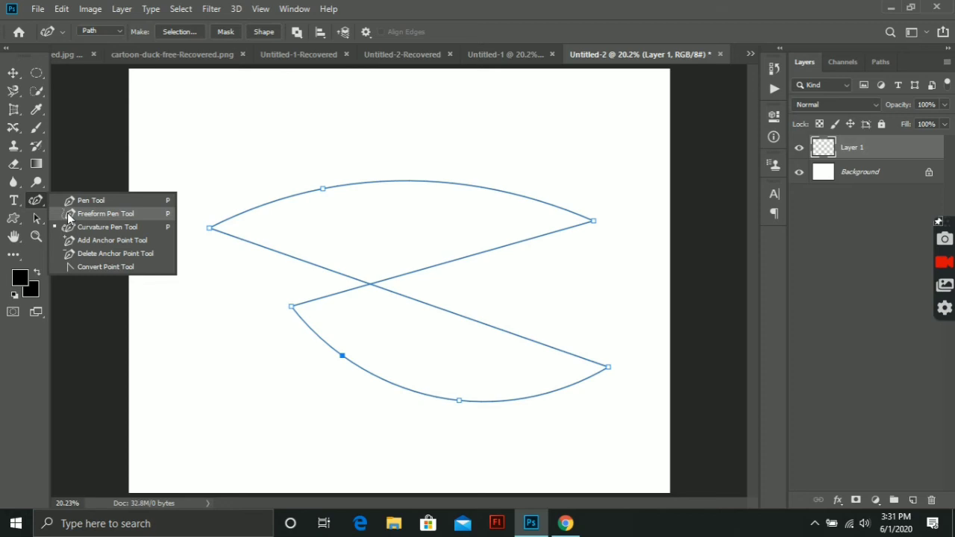
Draw a freehand loop with the Freeform Pen Tool, then undo it.
{"action": "left_click", "coordinate": [134, 213]}
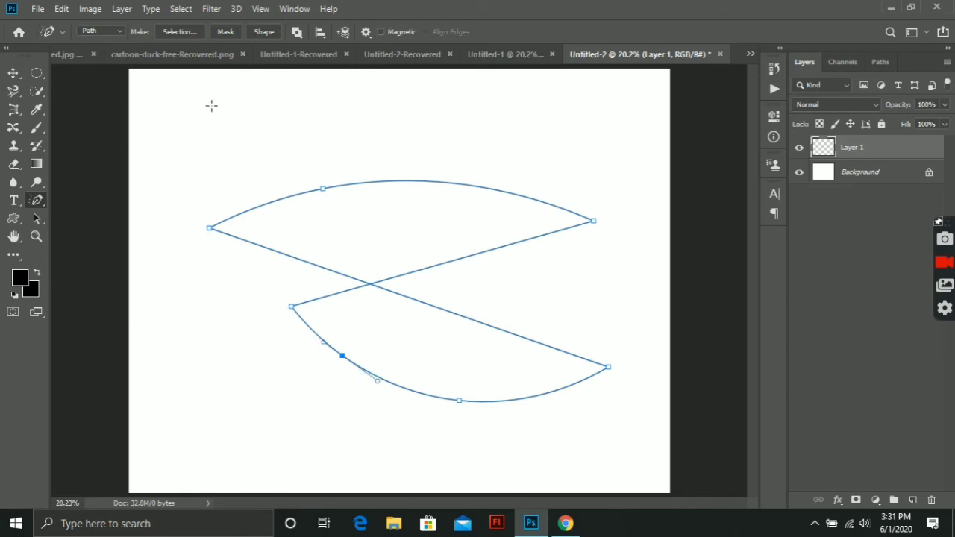
{"action": "mouse_move", "coordinate": [211, 105]}
{"action": "left_mouse_down"}
{"action": "mouse_move", "coordinate": [223, 107]}
{"action": "mouse_move", "coordinate": [211, 108]}
{"action": "left_mouse_up"}
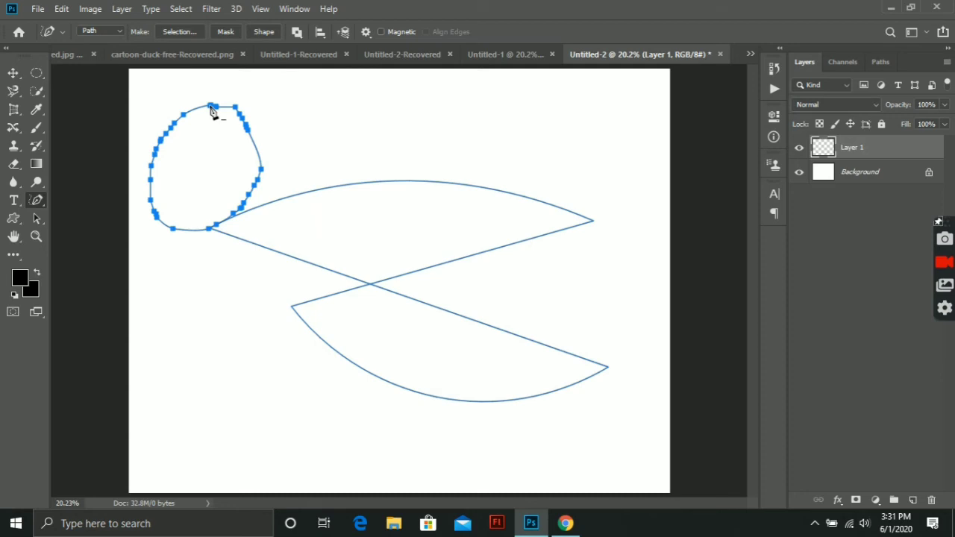
{"action": "key", "text": "ctrl+z"}
{"action": "key", "text": "ctrl+z"}
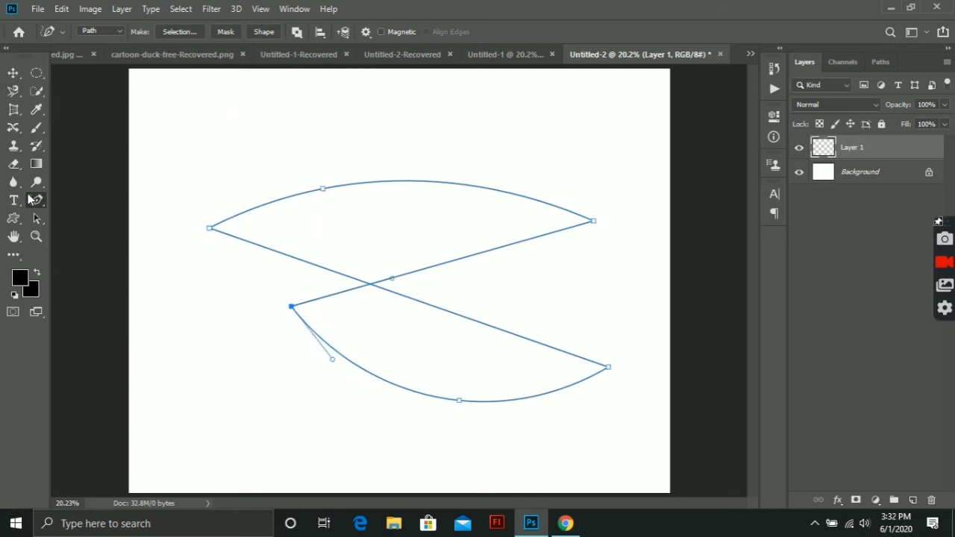
Add anchor points on the upper curve and on both diagonal segments.
{"action": "right_click", "coordinate": [33, 200]}
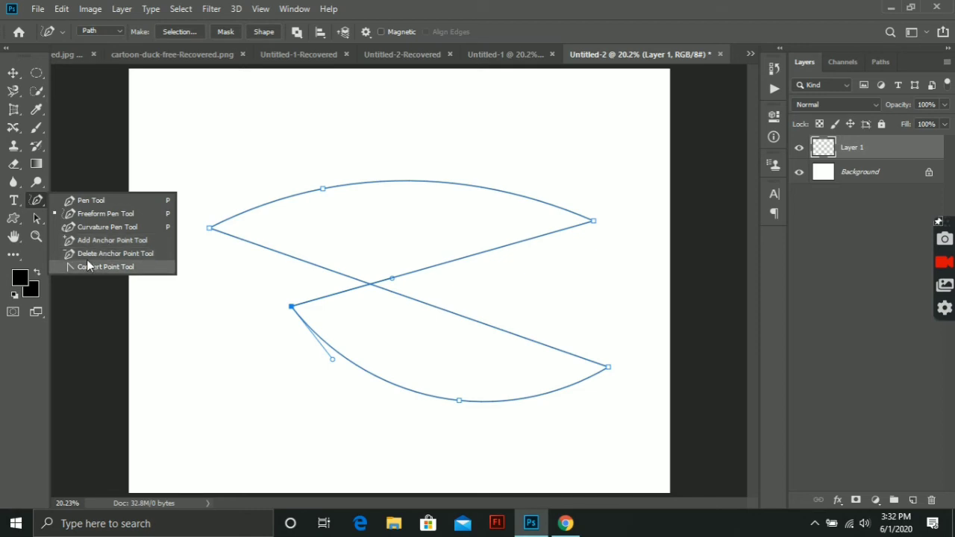
{"action": "left_click", "coordinate": [71, 241]}
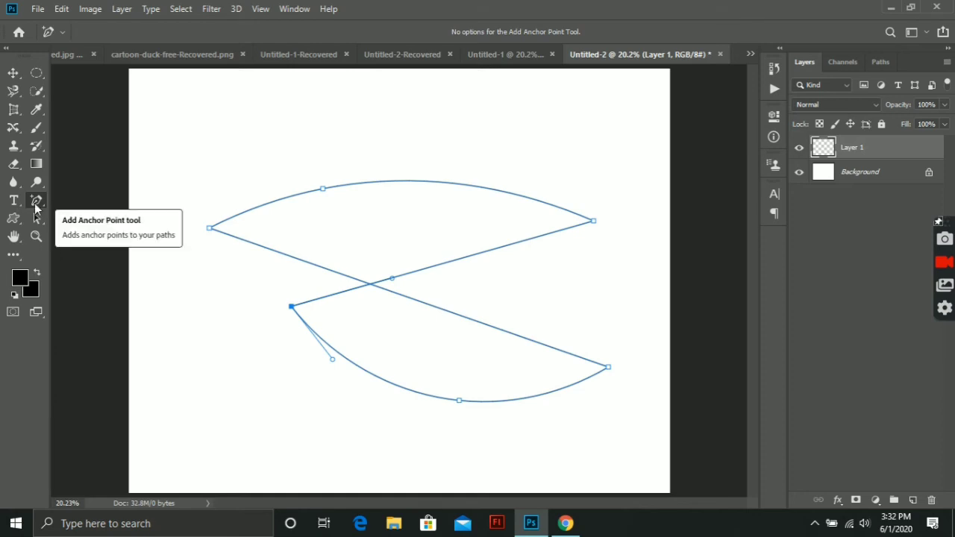
{"action": "left_click", "coordinate": [457, 184]}
{"action": "left_click", "coordinate": [477, 255]}
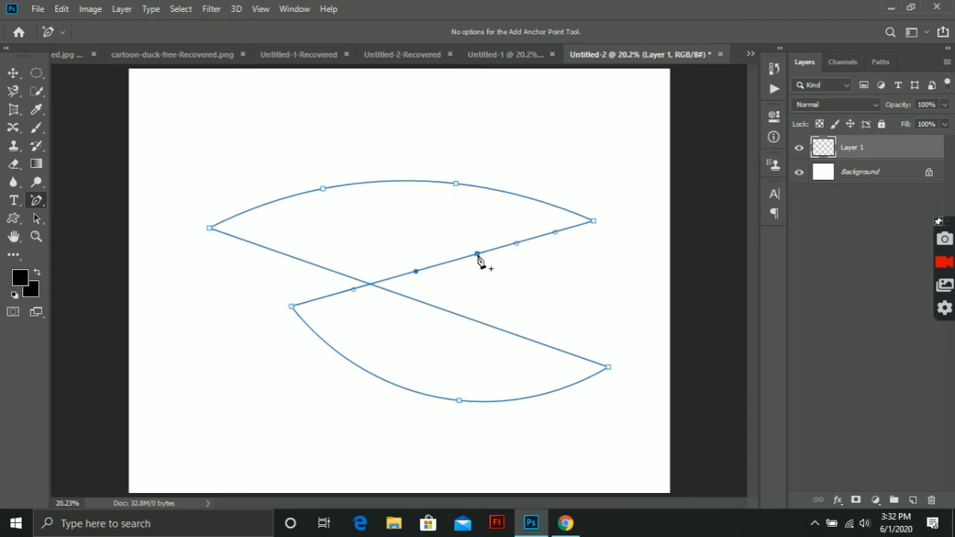
{"action": "left_click", "coordinate": [489, 327]}
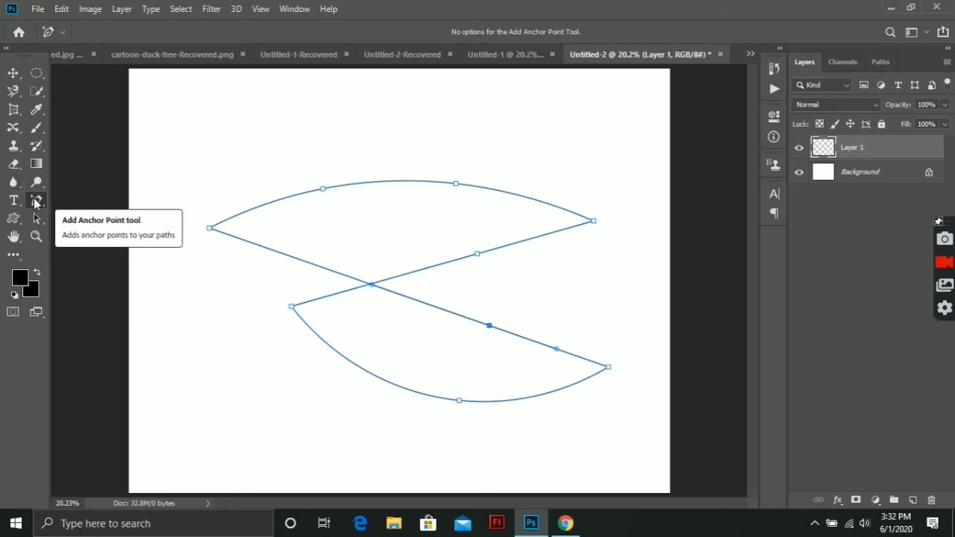
Delete the added diagonal anchor and the lower-left anchor with the Delete Anchor Point Tool.
{"action": "right_click", "coordinate": [35, 202]}
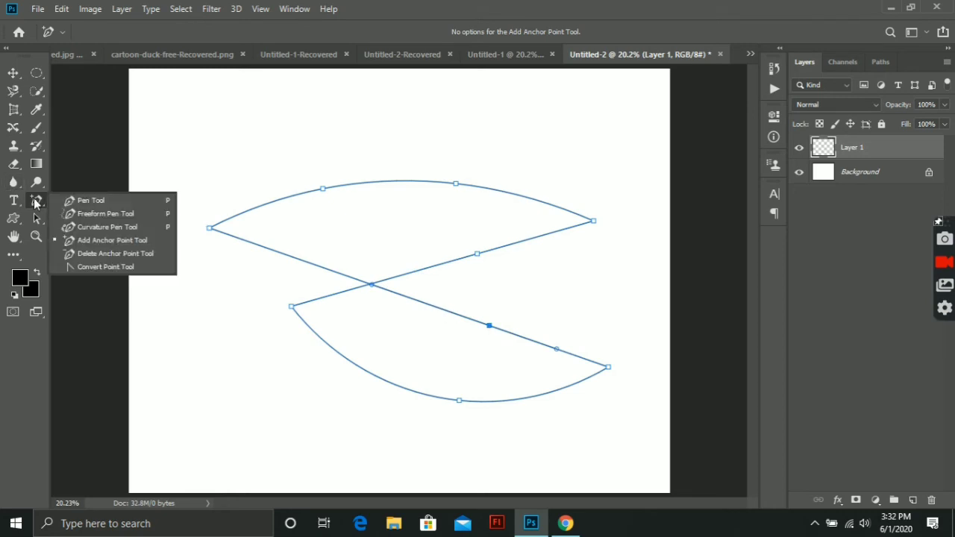
{"action": "left_click", "coordinate": [78, 253]}
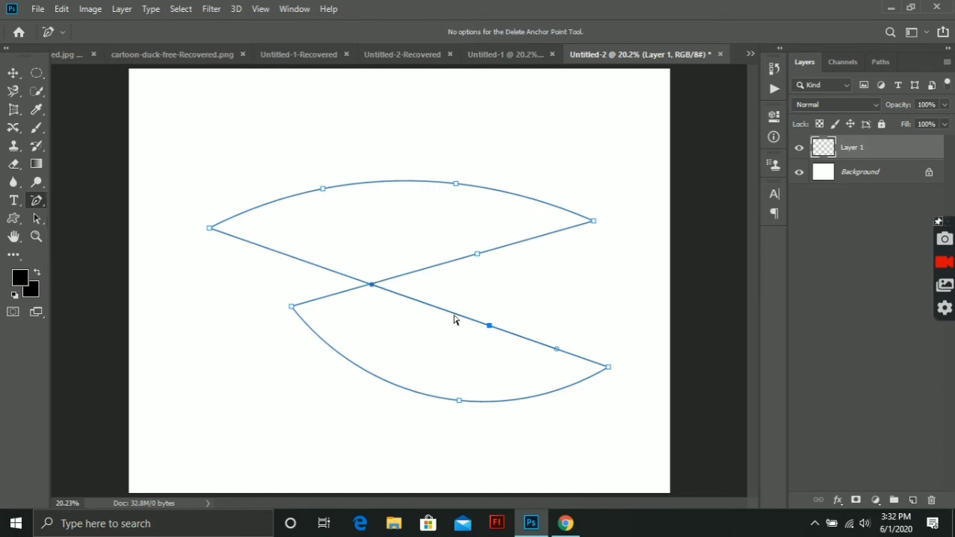
{"action": "left_click", "coordinate": [489, 328]}
{"action": "left_click", "coordinate": [382, 283]}
{"action": "left_click", "coordinate": [290, 308]}
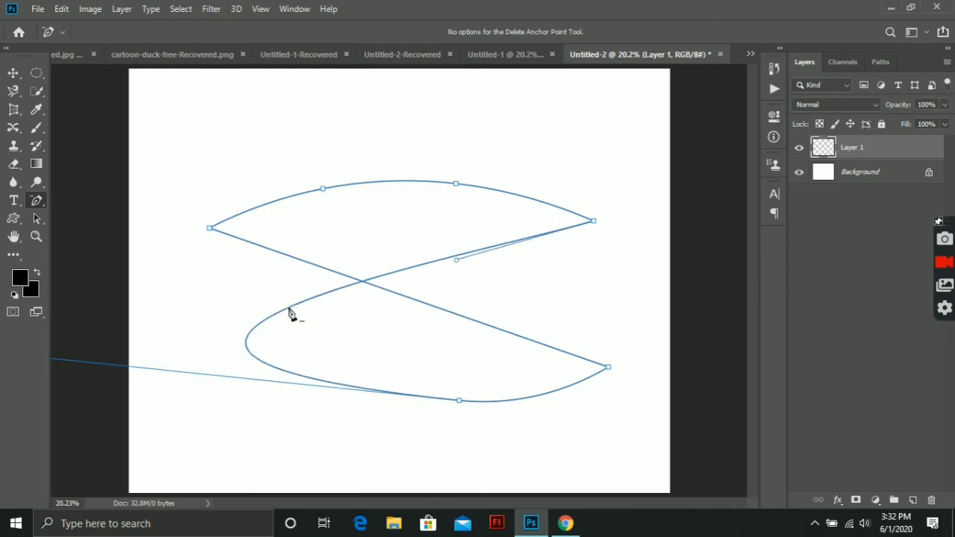
{"action": "left_click", "coordinate": [429, 258]}
Undo the path edits until only the first anchor point remains.
{"action": "right_click", "coordinate": [35, 203]}
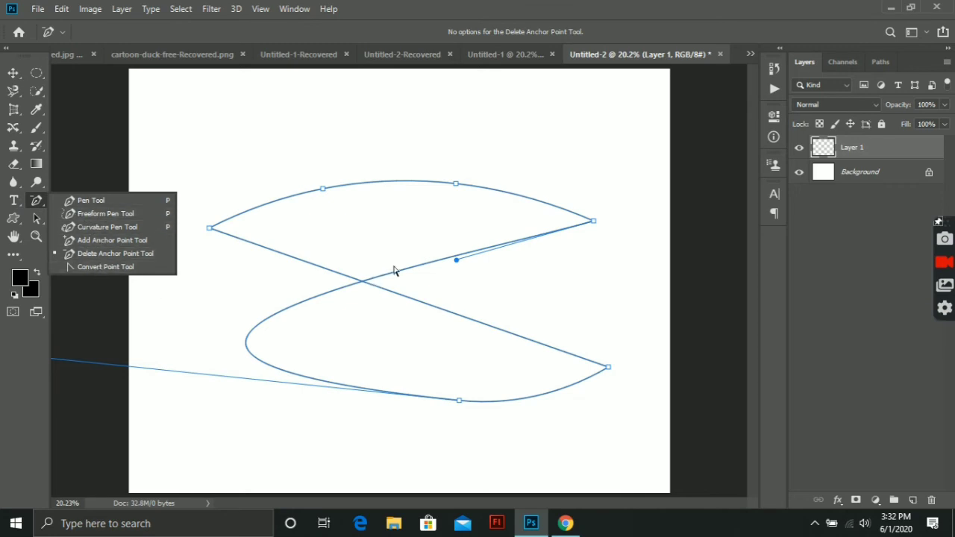
{"action": "key", "text": "ctrl+z"}
{"action": "key", "text": "ctrl+z"}
{"action": "key", "text": "ctrl+z"}
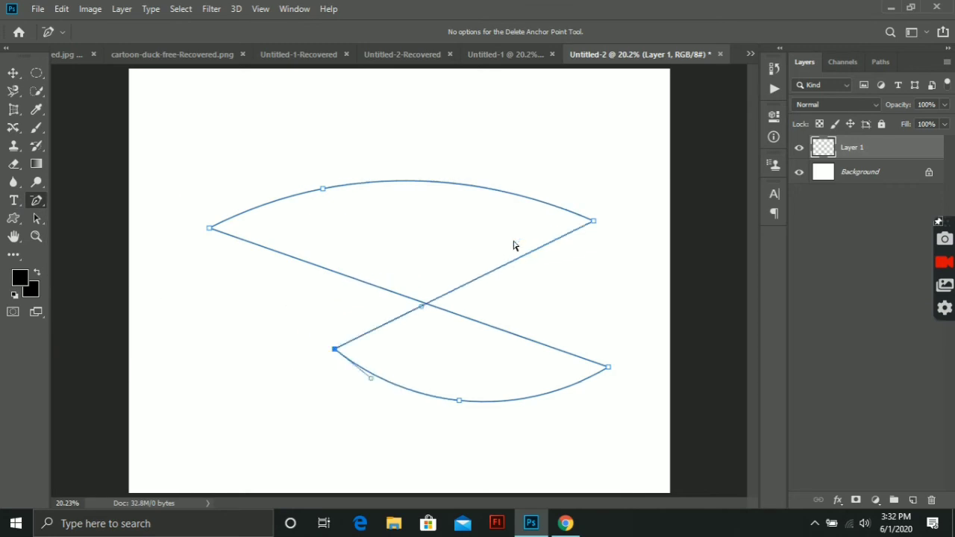
{"action": "key", "text": "ctrl+z"}
{"action": "key", "text": "ctrl+z"}
{"action": "key", "text": "ctrl+z"}
{"action": "key", "text": "ctrl+z"}
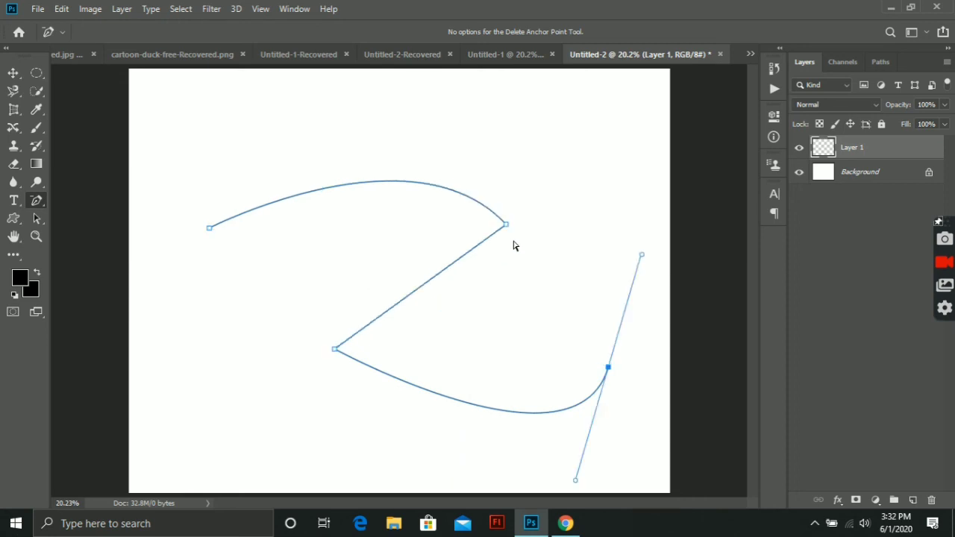
{"action": "key", "text": "ctrl+z"}
{"action": "key", "text": "ctrl+z"}
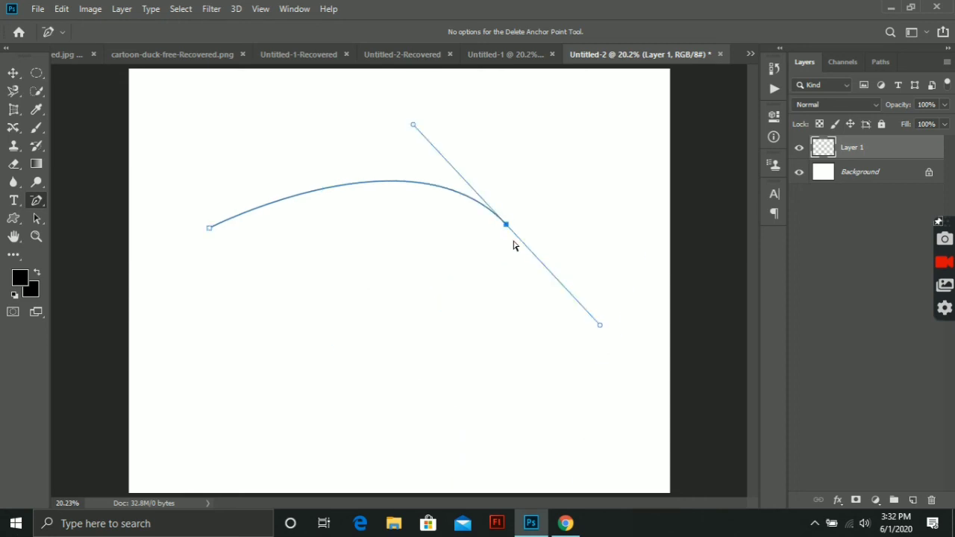
{"action": "key", "text": "Escape"}
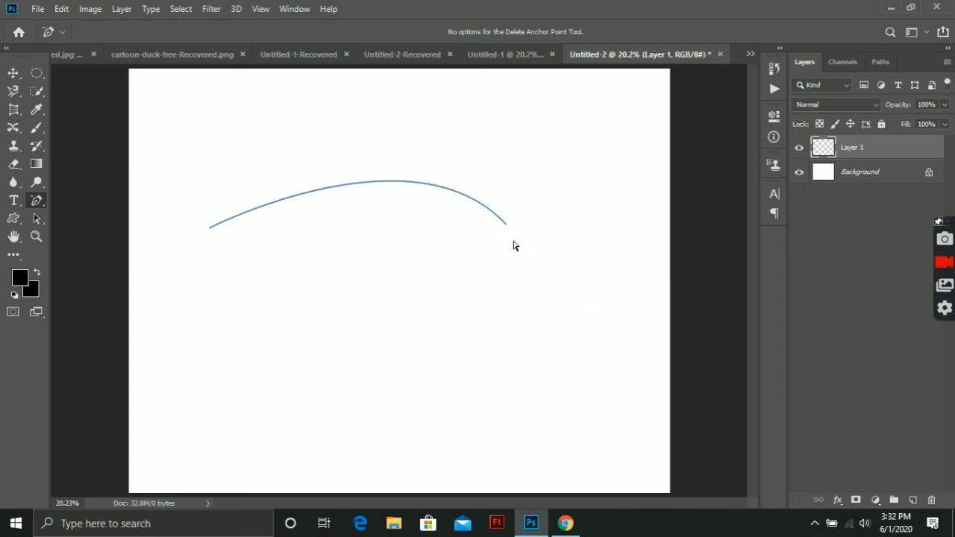
{"action": "key", "text": "ctrl+z"}
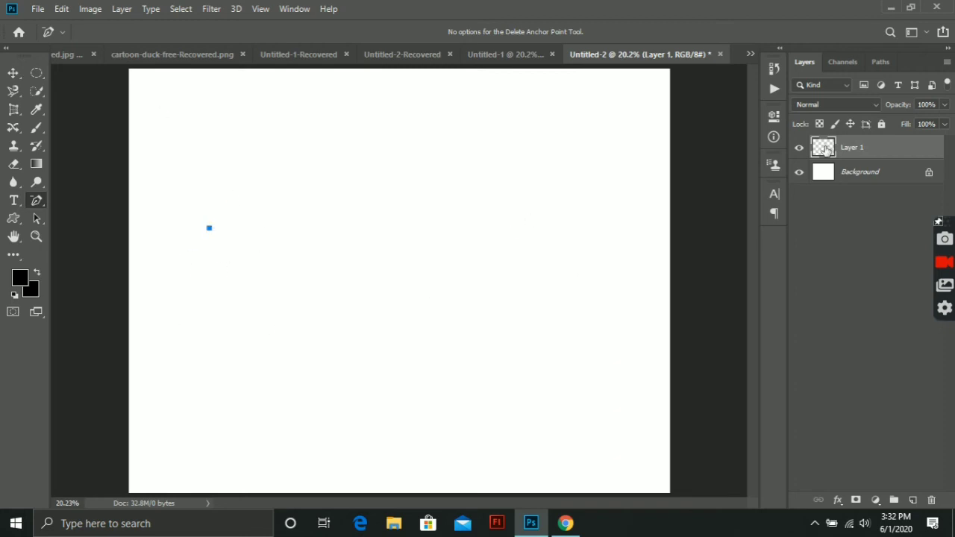
{"action": "right_click", "coordinate": [35, 201]}
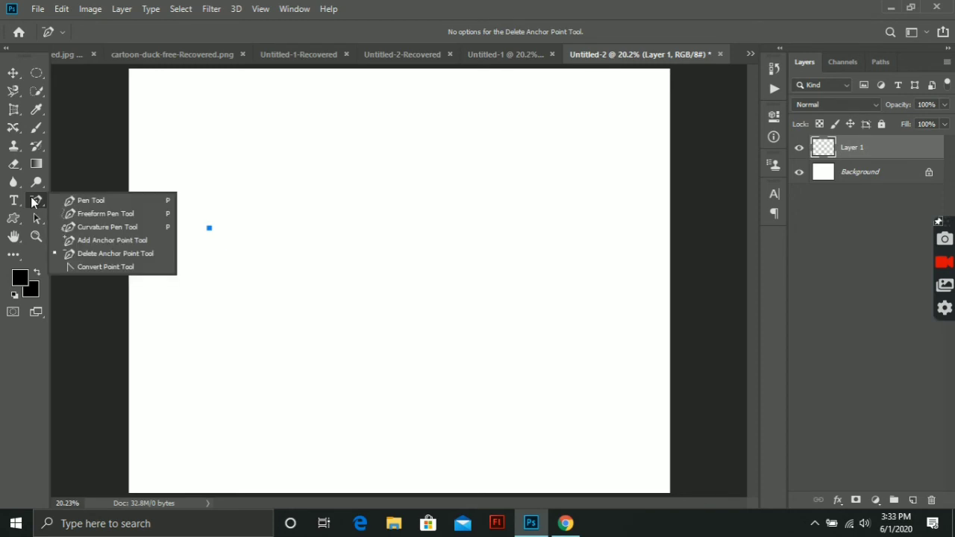
{"action": "left_click", "coordinate": [83, 200]}
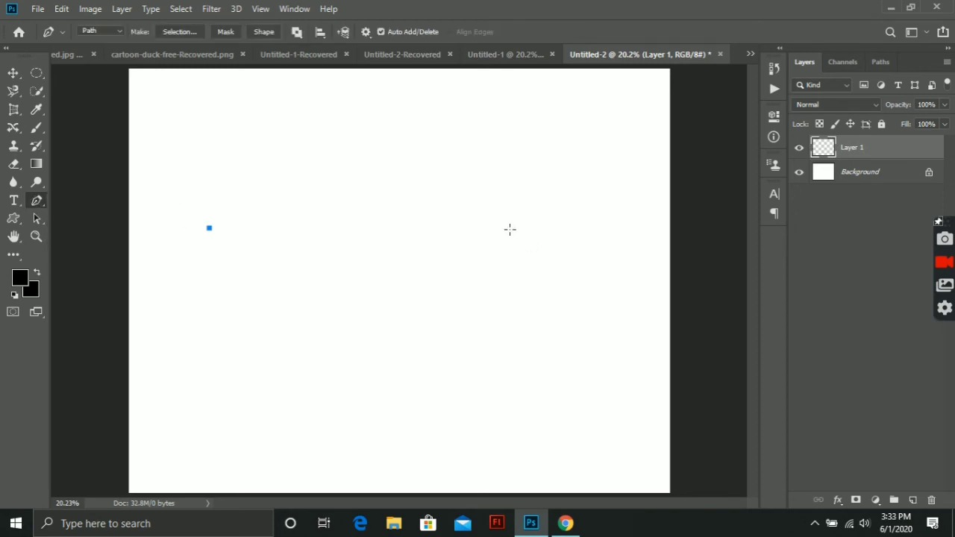
{"action": "left_click_drag", "start_coordinate": [510, 229], "coordinate": [600, 357]}
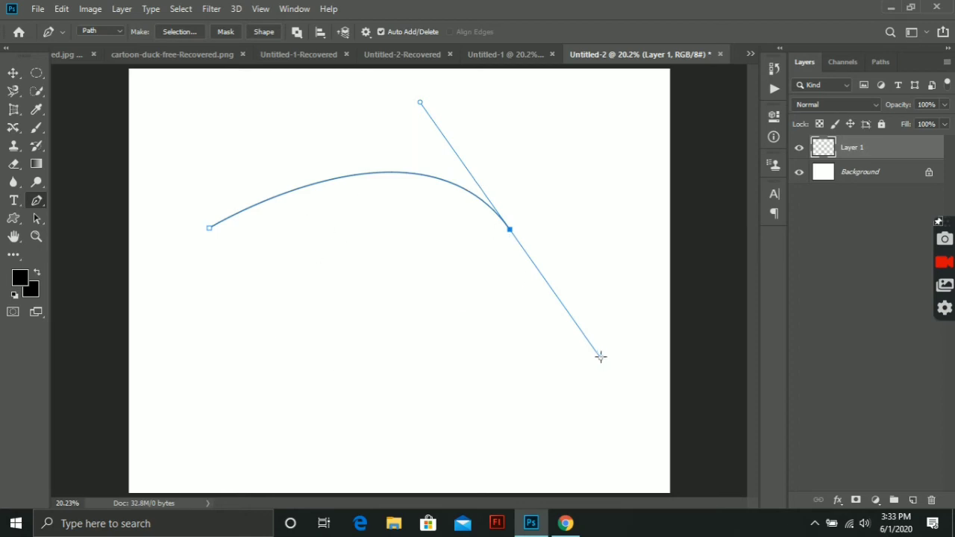
{"action": "left_click", "coordinate": [600, 357]}
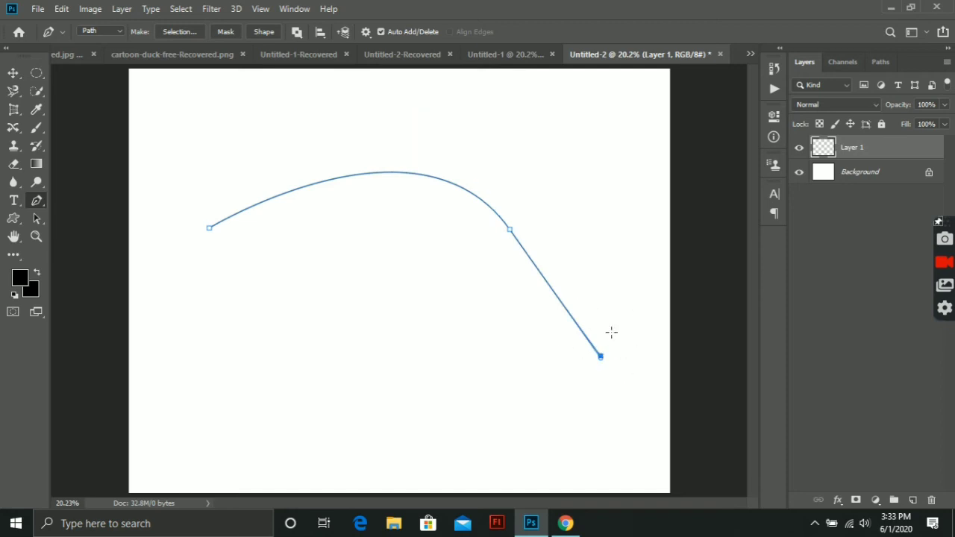
{"action": "key", "text": "ctrl+z"}
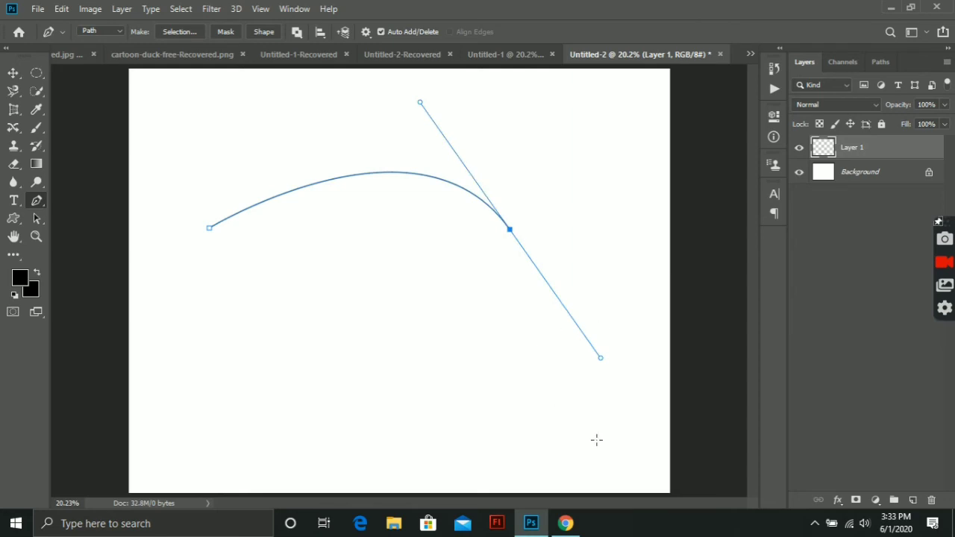
{"action": "left_click", "coordinate": [33, 204]}
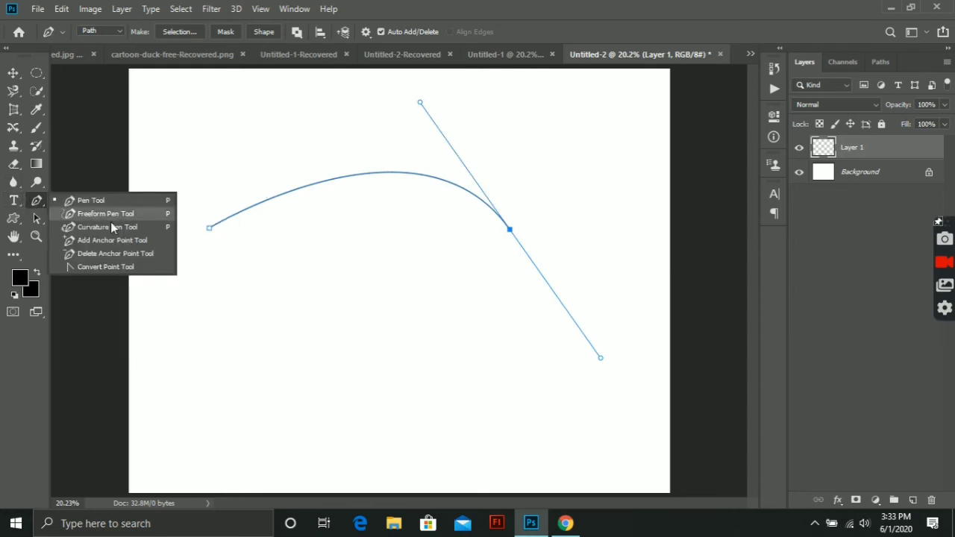
{"action": "left_click", "coordinate": [106, 263]}
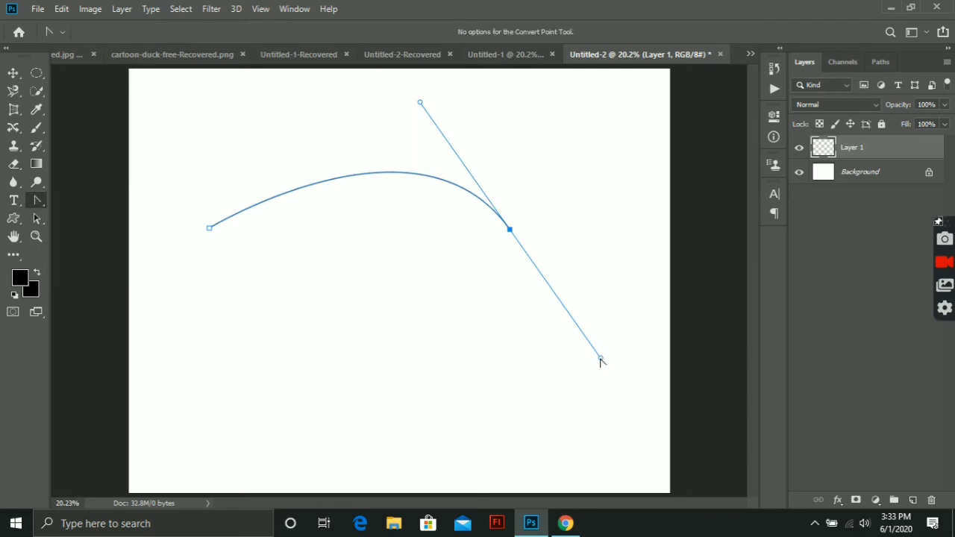
{"action": "mouse_move", "coordinate": [601, 358]}
{"action": "left_mouse_down"}
{"action": "mouse_move", "coordinate": [546, 364]}
{"action": "mouse_move", "coordinate": [631, 300]}
{"action": "left_mouse_up"}
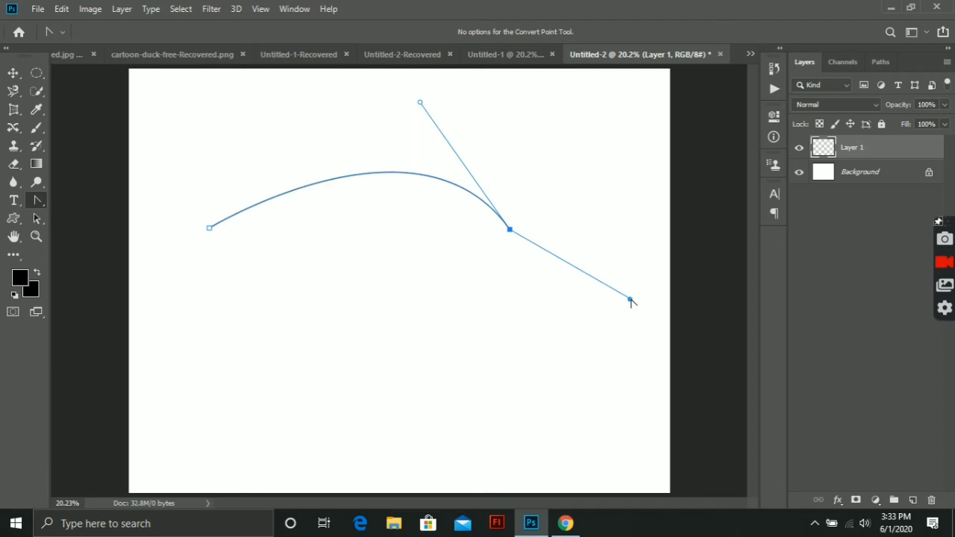
{"action": "key", "text": "ctrl+z"}
{"action": "key", "text": "ctrl+z"}
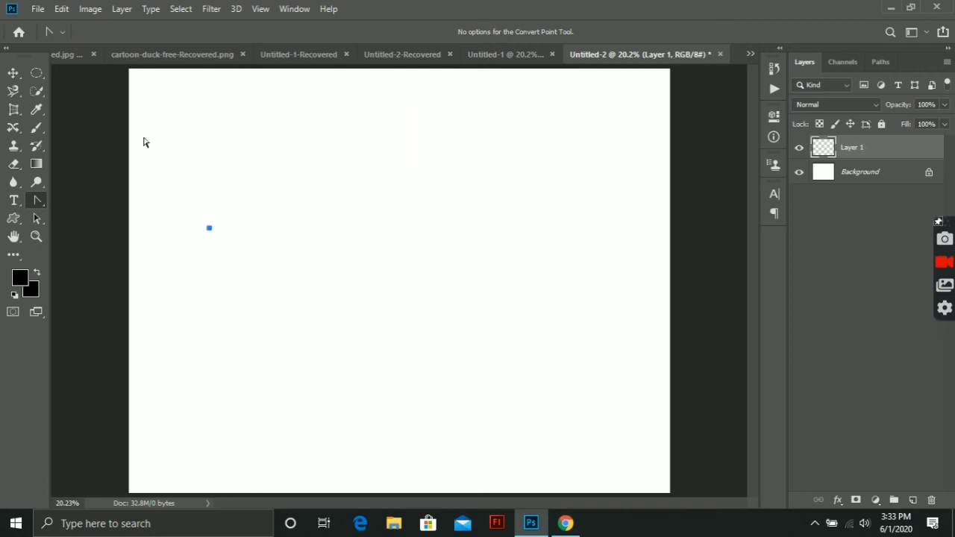
Draw a new curved segment from the start point with the standard Pen Tool.
{"action": "right_click", "coordinate": [36, 207]}
{"action": "left_click", "coordinate": [85, 202]}
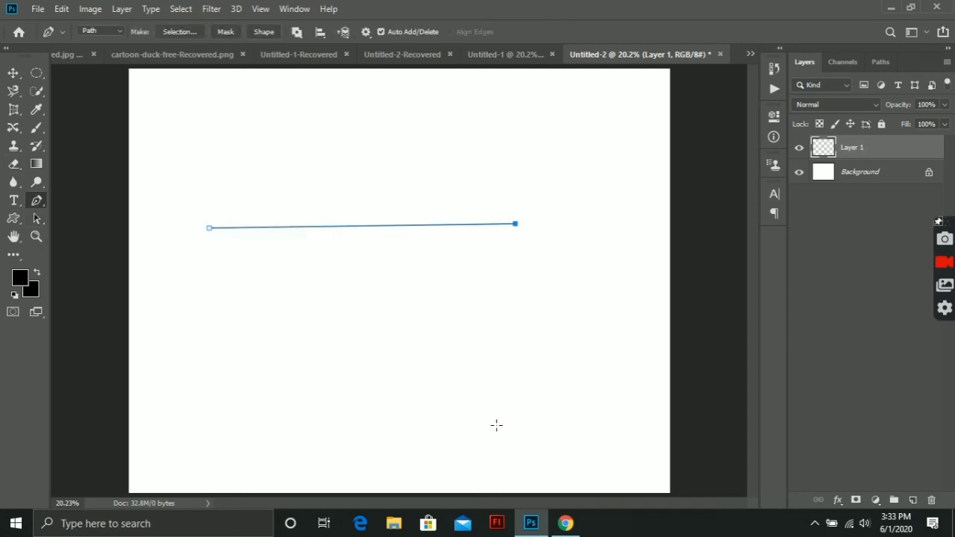
{"action": "left_click_drag", "start_coordinate": [602, 375], "coordinate": [494, 415]}
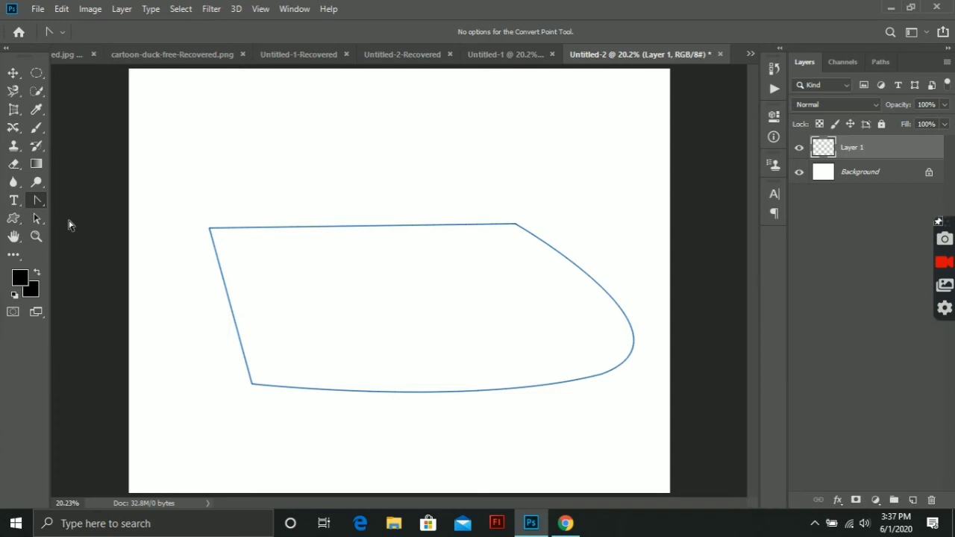
Bend the path's bottom-right curve into a hook using the Convert Point Tool.
{"action": "right_click", "coordinate": [37, 204]}
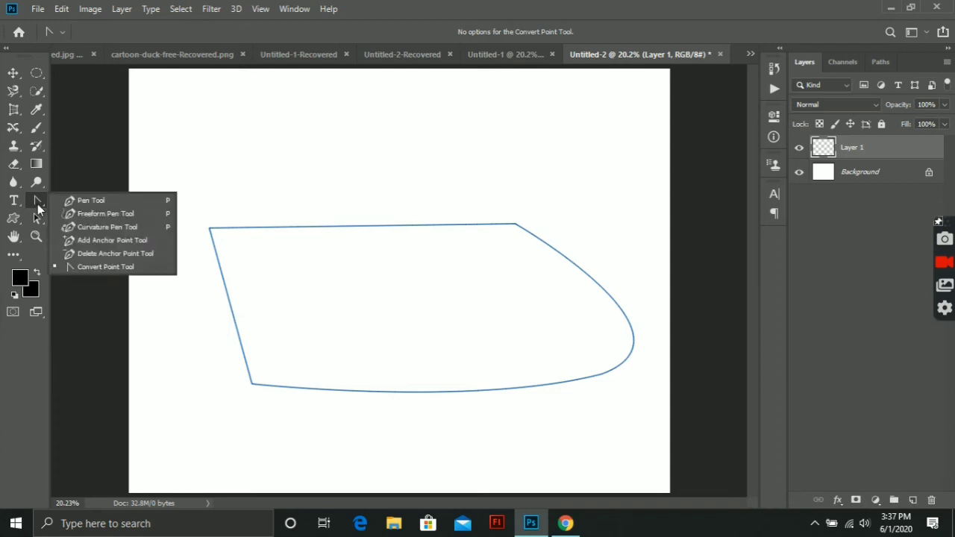
{"action": "left_click", "coordinate": [84, 265]}
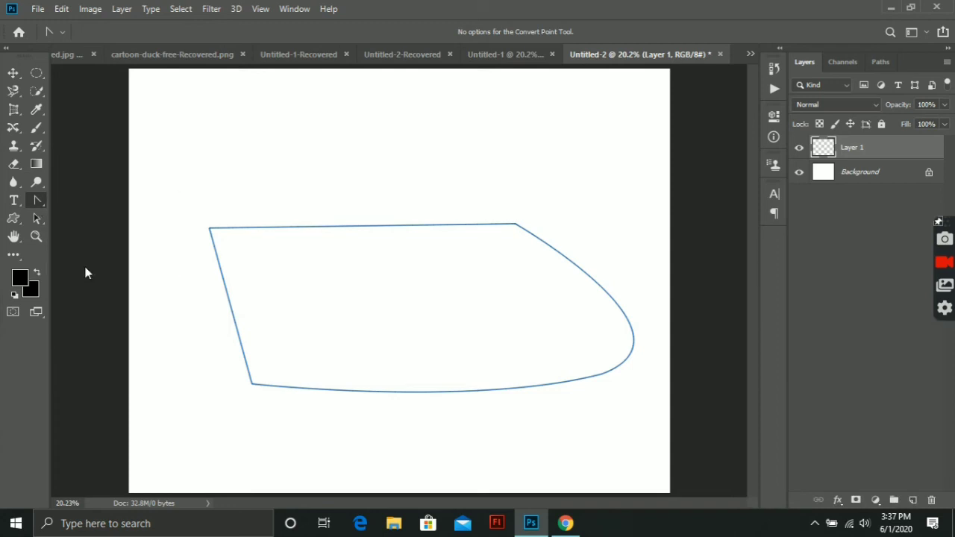
{"action": "left_click", "coordinate": [378, 229]}
{"action": "left_click", "coordinate": [544, 389]}
{"action": "mouse_move", "coordinate": [470, 409]}
{"action": "left_mouse_down"}
{"action": "mouse_move", "coordinate": [582, 443]}
{"action": "mouse_move", "coordinate": [511, 259]}
{"action": "mouse_move", "coordinate": [608, 231]}
{"action": "mouse_move", "coordinate": [606, 246]}
{"action": "mouse_move", "coordinate": [668, 288]}
{"action": "left_mouse_up"}
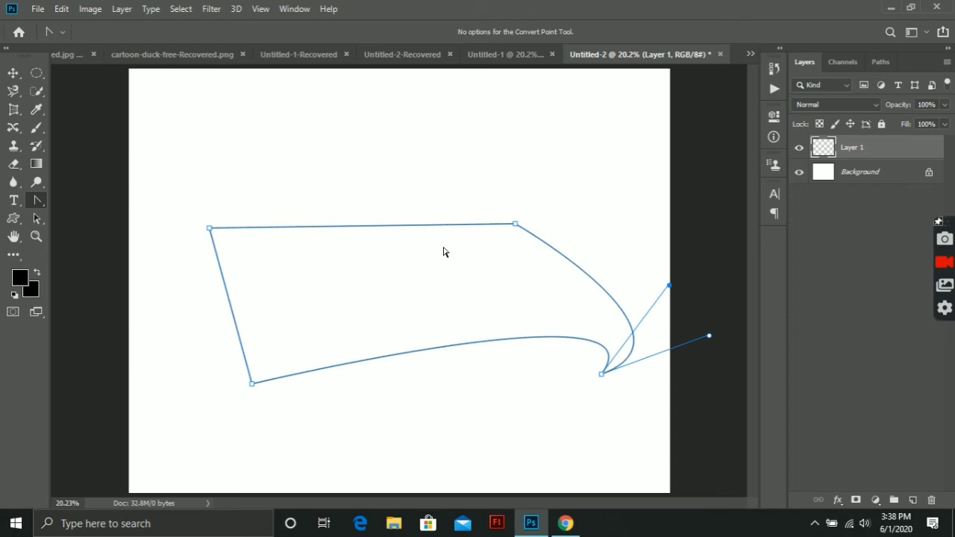
Make a selection from the hooked path with 0 feather, then switch to the Untitled-1 Mickey document.
{"action": "key", "text": "ctrl+Return"}
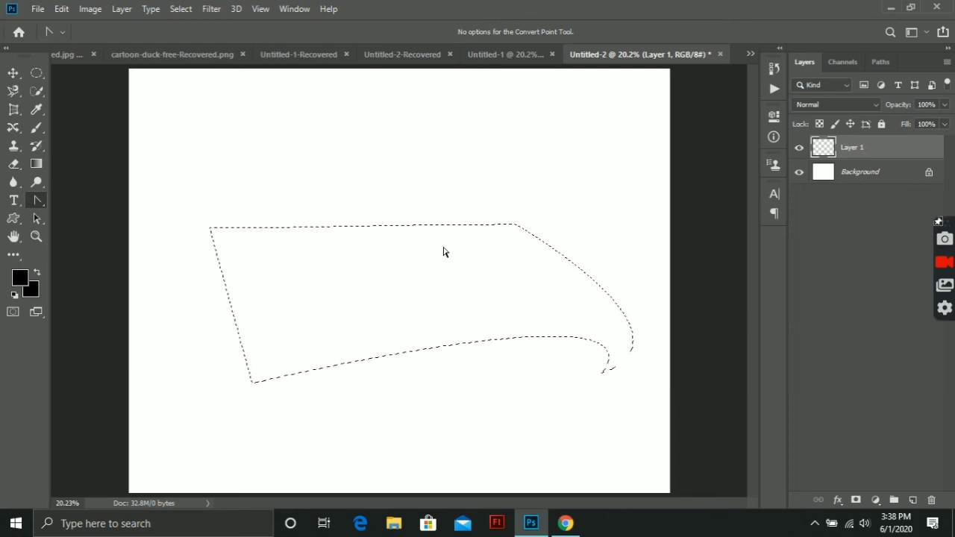
{"action": "key", "text": "ctrl+z"}
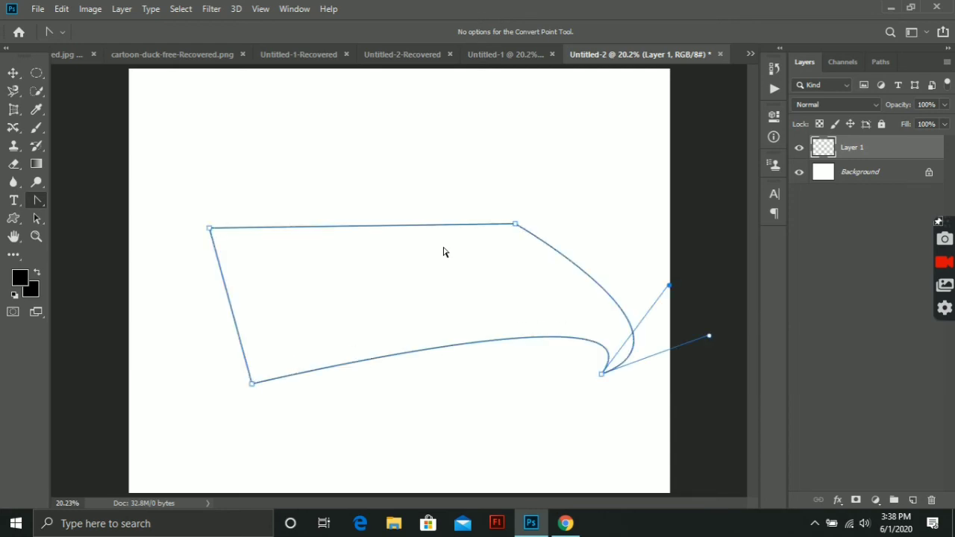
{"action": "right_click", "coordinate": [443, 252]}
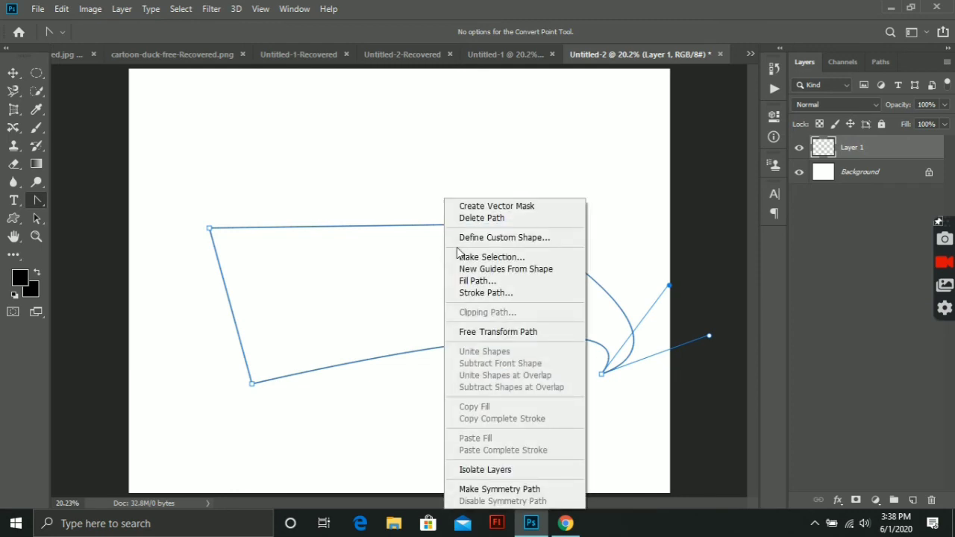
{"action": "left_click", "coordinate": [498, 257]}
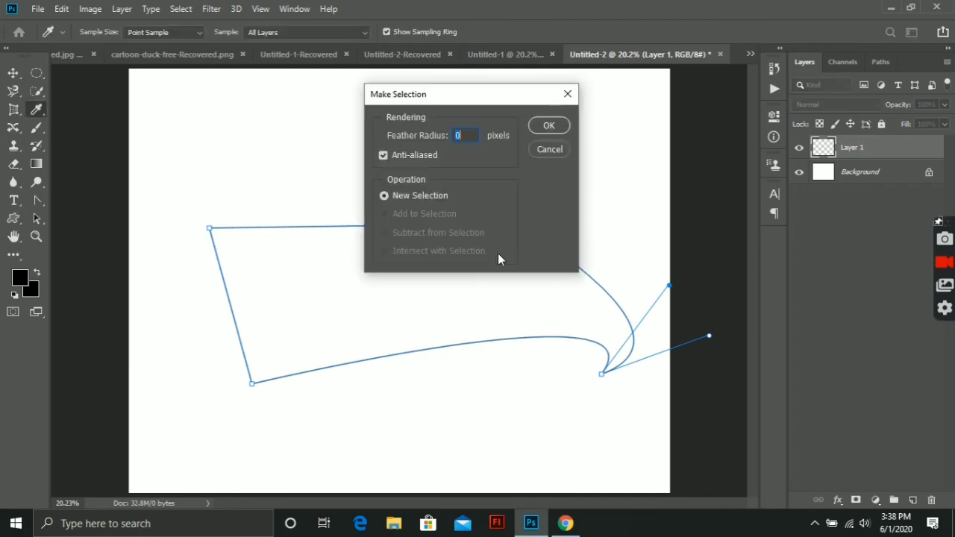
{"action": "left_click", "coordinate": [549, 126]}
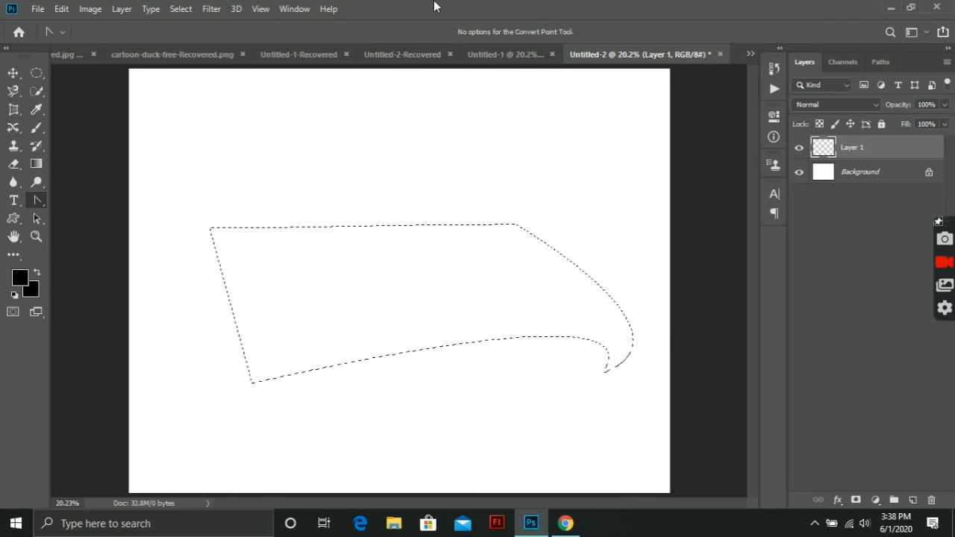
{"action": "left_click", "coordinate": [475, 49]}
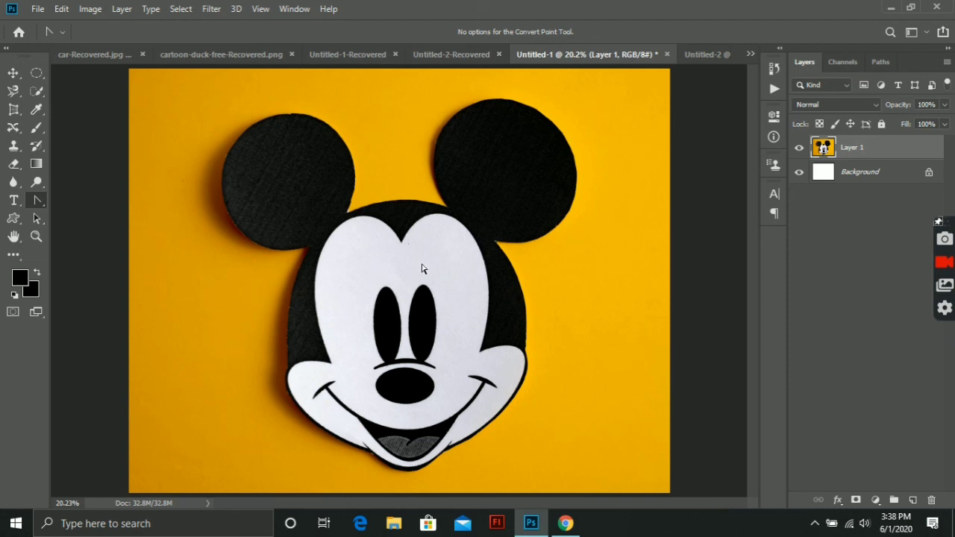
Zoom the Mickey image to 33.33% so the ears and face fill the canvas.
{"action": "scroll", "coordinate": [422, 269], "scroll_direction": "up", "scroll_amount": 2}
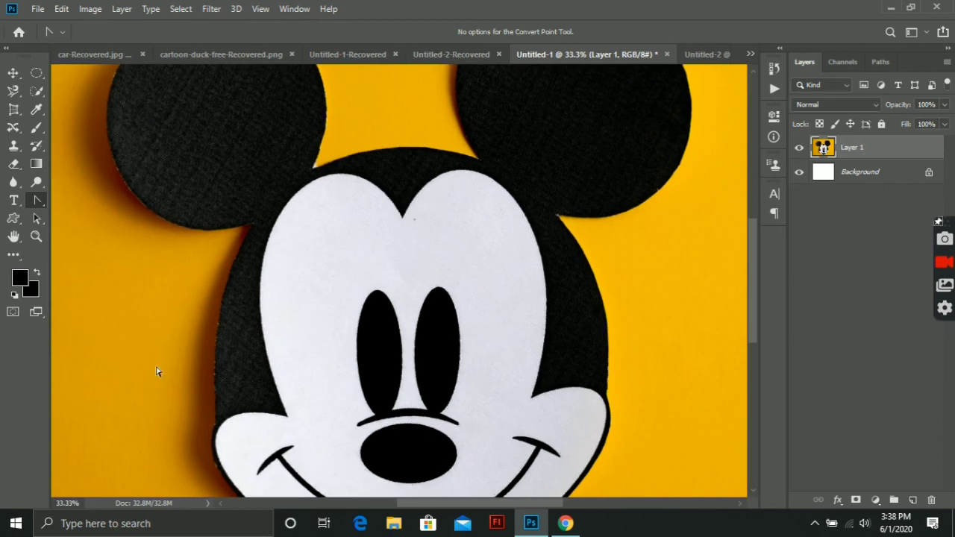
{"action": "right_click", "coordinate": [32, 208]}
Anchor the path at Mickey's left cheek, then curve it up around the left ear's base and outer edge.
{"action": "left_click", "coordinate": [86, 200]}
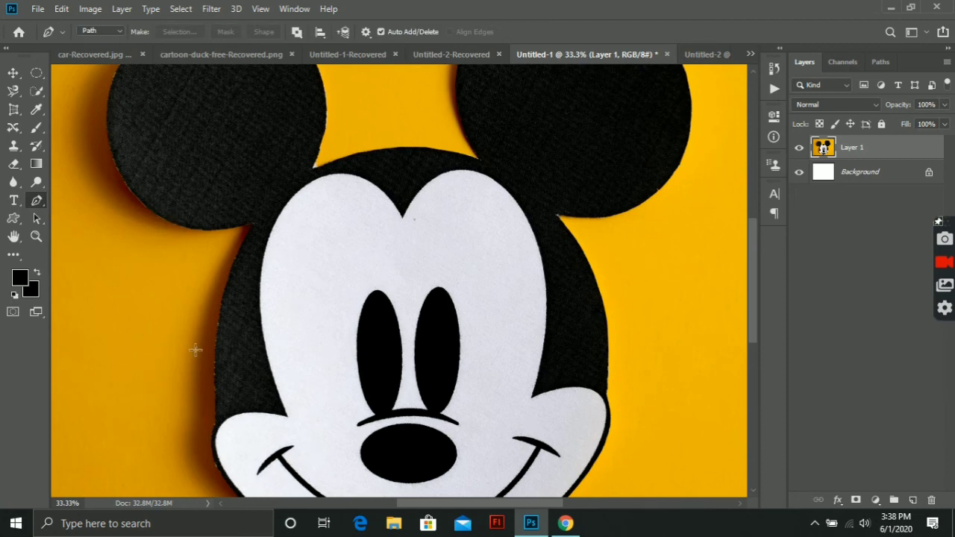
{"action": "left_click", "coordinate": [215, 423]}
{"action": "mouse_move", "coordinate": [252, 222]}
{"action": "left_mouse_down"}
{"action": "mouse_move", "coordinate": [292, 207]}
{"action": "mouse_move", "coordinate": [299, 175]}
{"action": "left_mouse_up"}
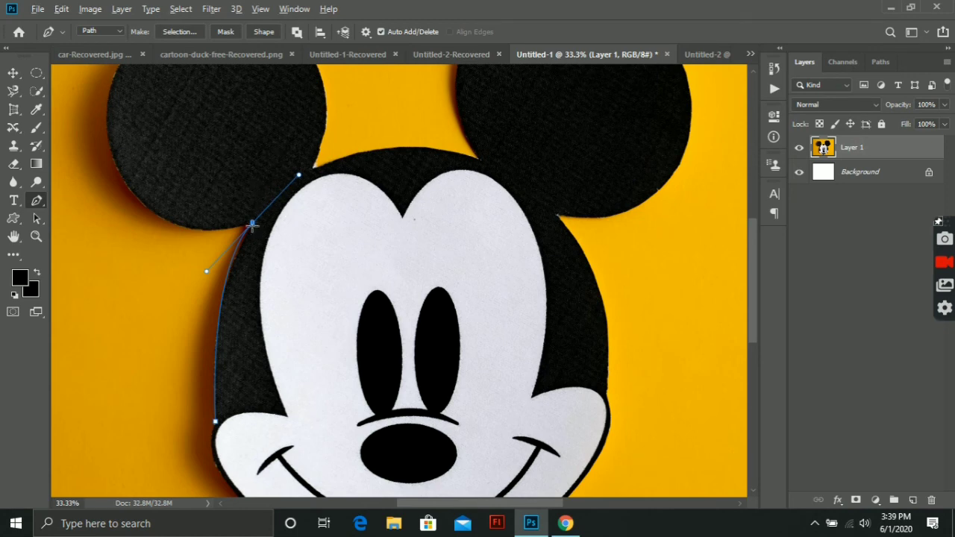
{"action": "left_click", "coordinate": [252, 222]}
{"action": "mouse_move", "coordinate": [109, 151]}
{"action": "left_mouse_down"}
{"action": "mouse_move", "coordinate": [63, 93]}
{"action": "mouse_move", "coordinate": [87, 88]}
{"action": "left_mouse_up"}
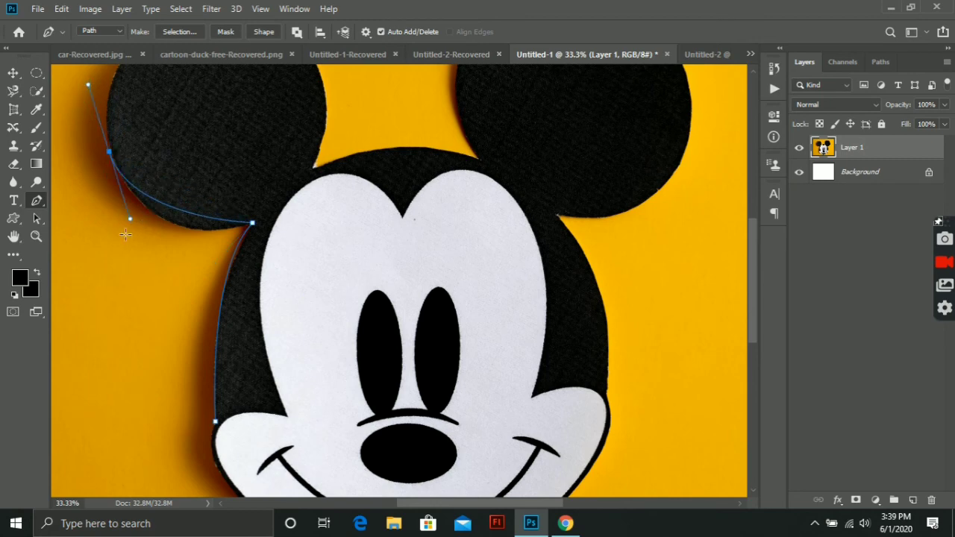
Adjust the left ear's curve with the Convert Point Tool, then add anchors along the ear's top.
{"action": "right_click", "coordinate": [36, 206]}
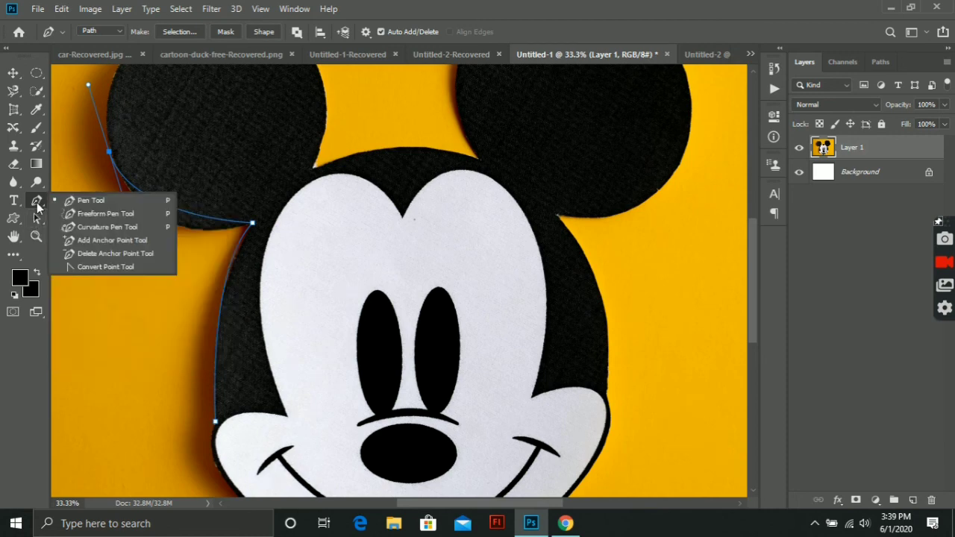
{"action": "left_click", "coordinate": [80, 269]}
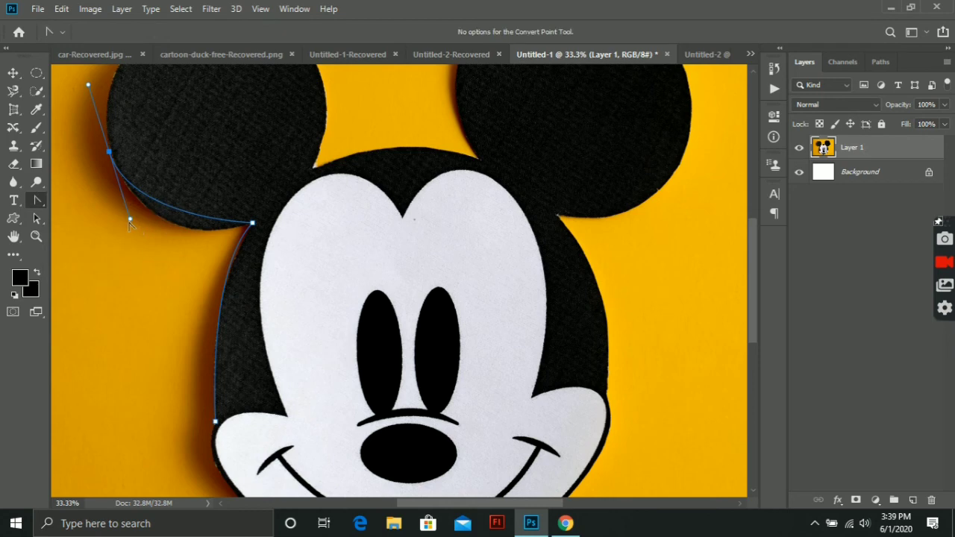
{"action": "left_click_drag", "start_coordinate": [131, 220], "coordinate": [147, 260]}
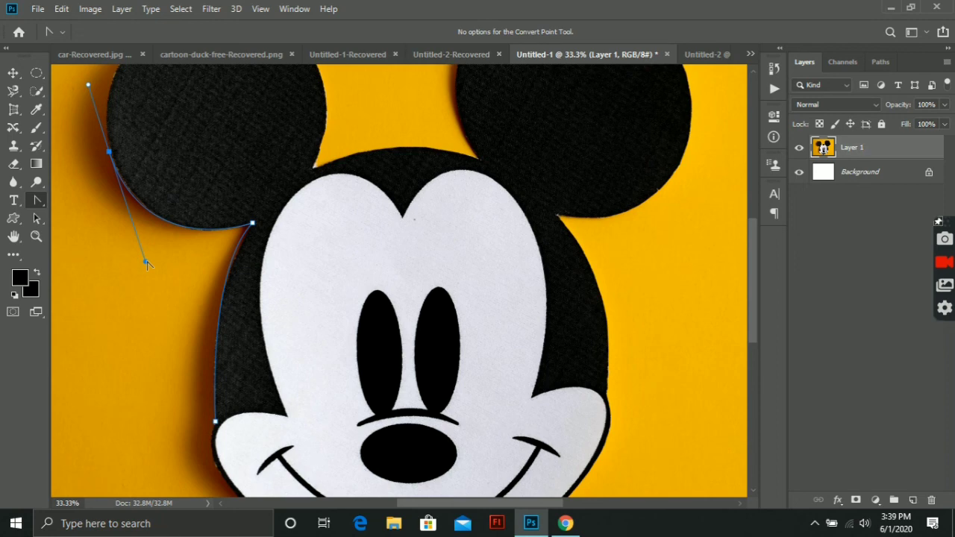
{"action": "scroll", "coordinate": [147, 263], "scroll_direction": "up", "scroll_amount": 4}
{"action": "key", "text": "p"}
{"action": "left_click_drag", "start_coordinate": [186, 158], "coordinate": [235, 152]}
{"action": "left_click_drag", "start_coordinate": [318, 218], "coordinate": [357, 284]}
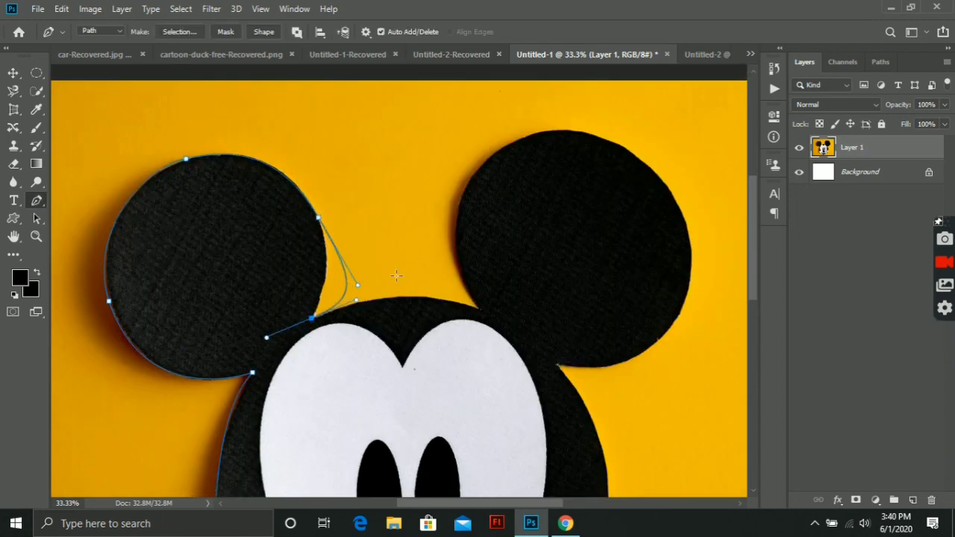
Add curved anchors at the left ear's base, between the ears and over the right ear.
{"action": "right_click", "coordinate": [36, 200]}
{"action": "left_click", "coordinate": [82, 196]}
{"action": "left_click", "coordinate": [310, 320]}
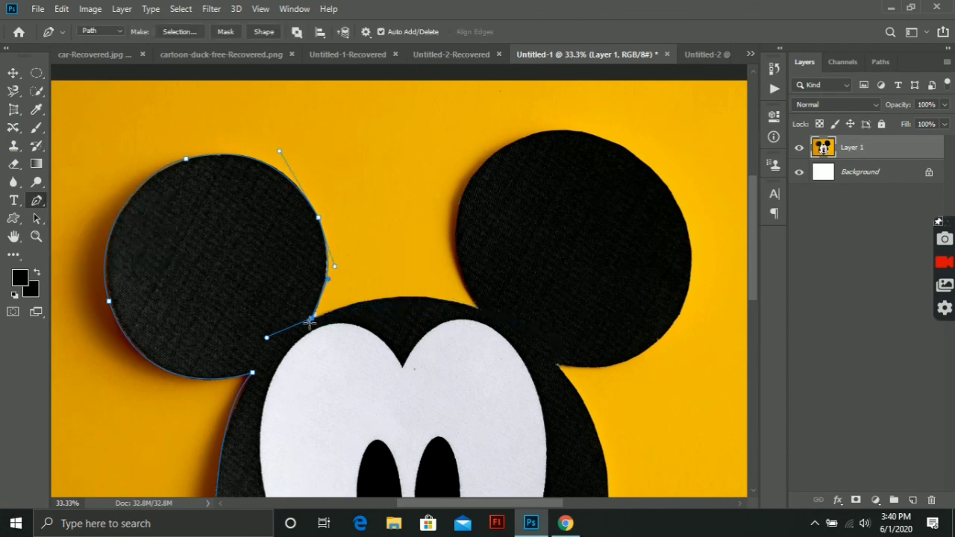
{"action": "left_click_drag", "start_coordinate": [478, 307], "coordinate": [558, 336]}
{"action": "left_click_drag", "start_coordinate": [483, 159], "coordinate": [545, 96]}
{"action": "left_click_drag", "start_coordinate": [684, 218], "coordinate": [729, 303]}
{"action": "left_click_drag", "start_coordinate": [639, 132], "coordinate": [616, 99]}
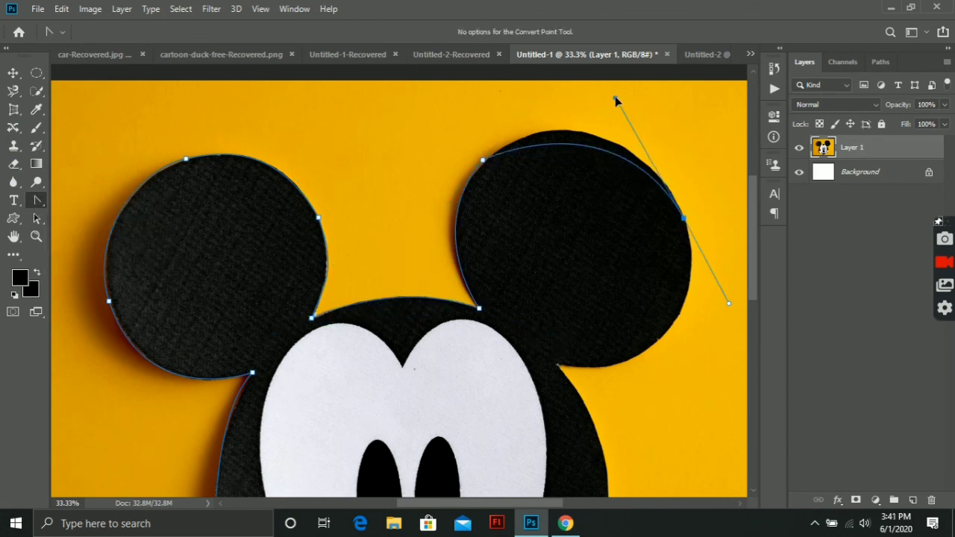
Trace the path down to the right cheek and add a curved anchor at the top of the face.
{"action": "scroll", "coordinate": [616, 105], "scroll_direction": "up", "scroll_amount": 2}
{"action": "left_click_drag", "start_coordinate": [558, 425], "coordinate": [514, 396]}
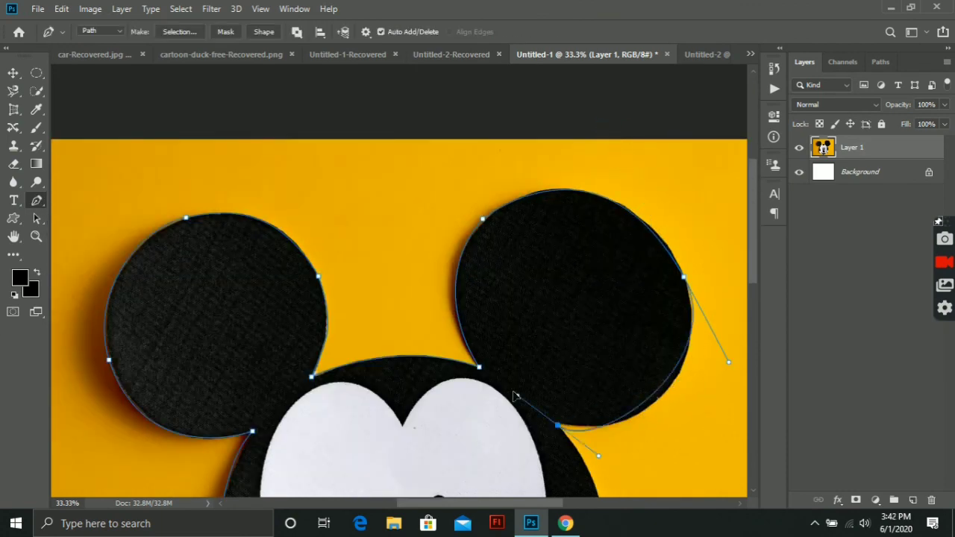
{"action": "scroll", "coordinate": [513, 396], "scroll_direction": "down", "scroll_amount": 10}
{"action": "left_click_drag", "start_coordinate": [605, 283], "coordinate": [584, 395]}
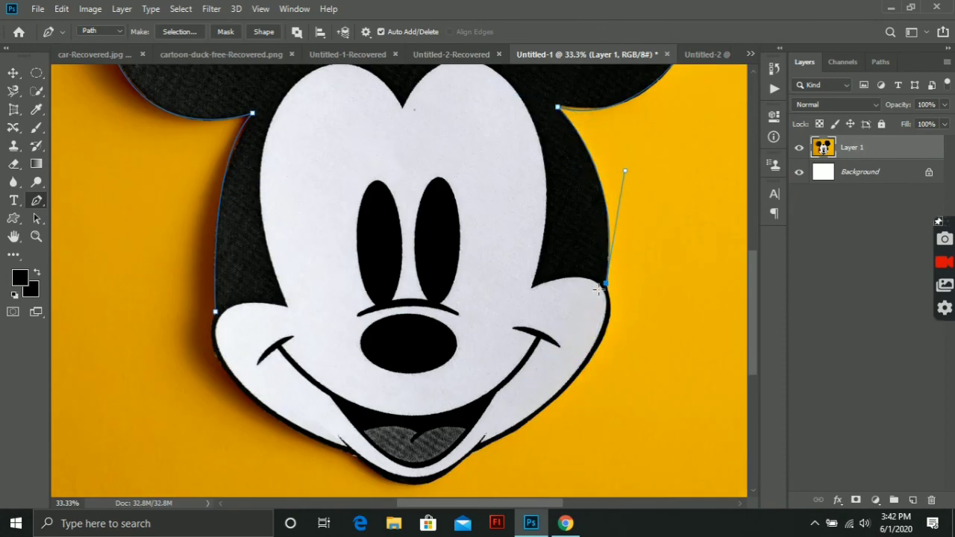
{"action": "left_click_drag", "start_coordinate": [531, 285], "coordinate": [495, 301]}
{"action": "scroll", "coordinate": [495, 300], "scroll_direction": "up", "scroll_amount": 1}
{"action": "left_click_drag", "start_coordinate": [401, 148], "coordinate": [443, 308]}
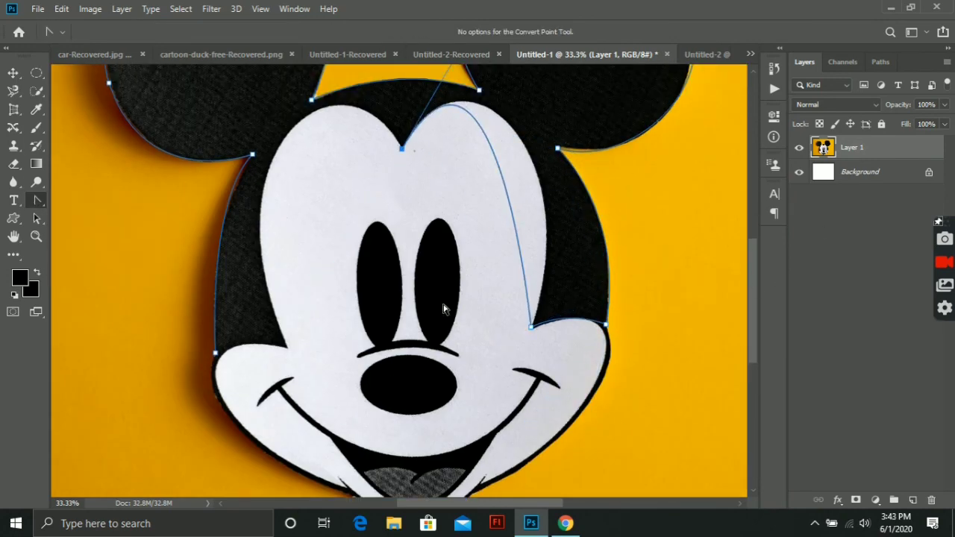
Fit the remaining forehead and right-cheek curves by dragging further anchors and handles.
{"action": "scroll", "coordinate": [564, 330], "scroll_direction": "up", "scroll_amount": 2}
{"action": "scroll", "coordinate": [558, 97], "scroll_direction": "up", "scroll_amount": 1}
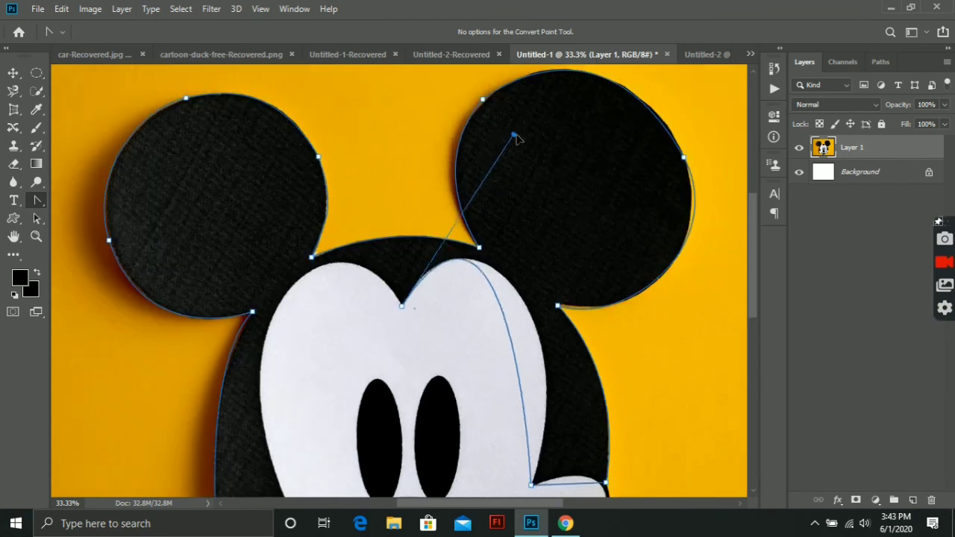
{"action": "scroll", "coordinate": [515, 135], "scroll_direction": "down", "scroll_amount": 8}
{"action": "left_click_drag", "start_coordinate": [530, 246], "coordinate": [578, 164]}
{"action": "scroll", "coordinate": [490, 197], "scroll_direction": "up", "scroll_amount": 9}
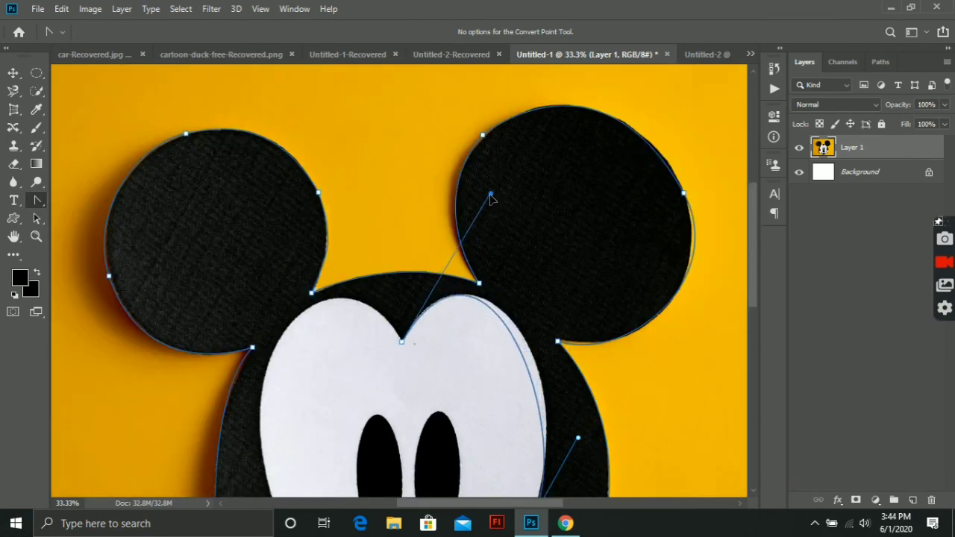
{"action": "scroll", "coordinate": [491, 198], "scroll_direction": "down", "scroll_amount": 4}
{"action": "left_click_drag", "start_coordinate": [578, 287], "coordinate": [623, 259]}
{"action": "right_click", "coordinate": [37, 199]}
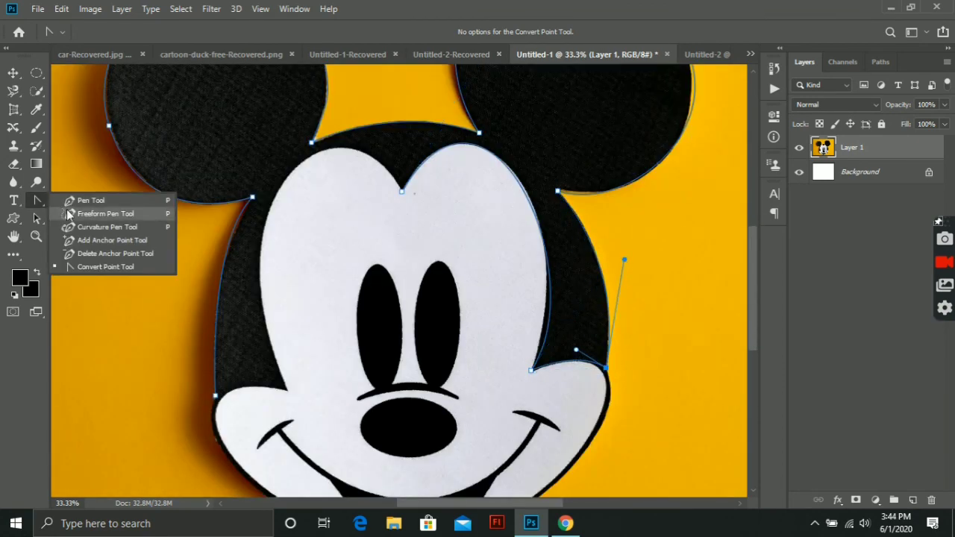
{"action": "left_click", "coordinate": [105, 267]}
{"action": "right_click", "coordinate": [37, 200]}
{"action": "scroll", "coordinate": [720, 217], "scroll_direction": "up", "scroll_amount": 5}
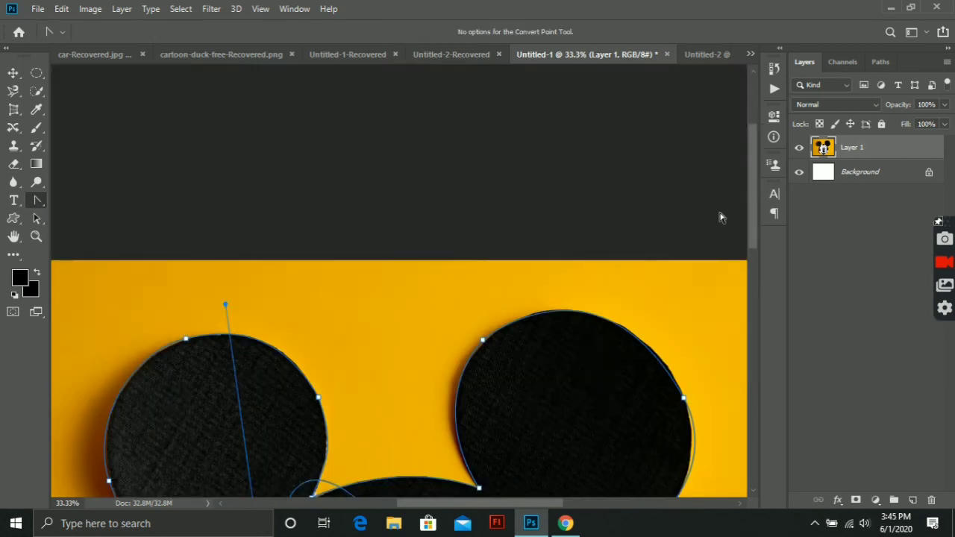
{"action": "scroll", "coordinate": [720, 217], "scroll_direction": "down", "scroll_amount": 3}
{"action": "left_click_drag", "start_coordinate": [401, 308], "coordinate": [493, 161]}
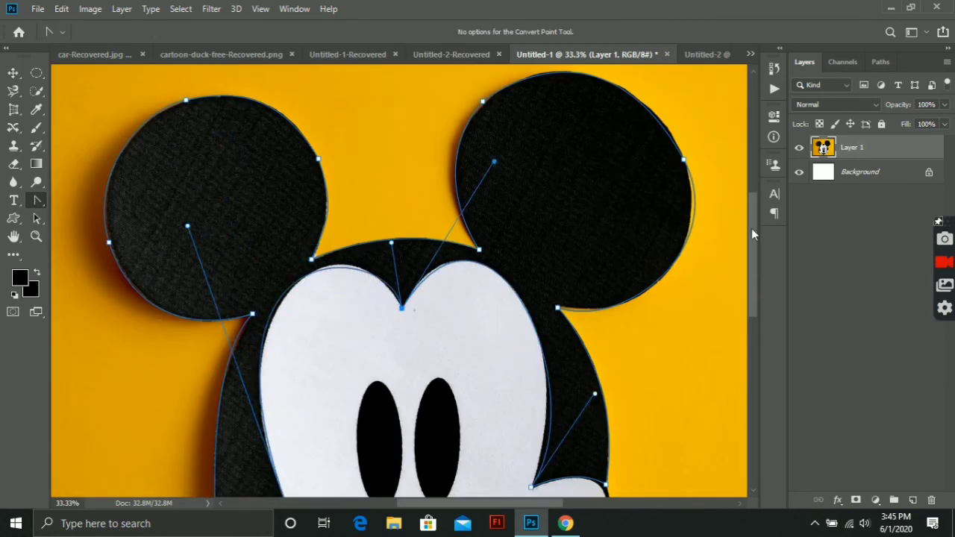
{"action": "scroll", "coordinate": [752, 234], "scroll_direction": "down", "scroll_amount": 2}
Zoom out until the whole Mickey image and its traced outline are visible.
{"action": "left_click", "coordinate": [38, 200]}
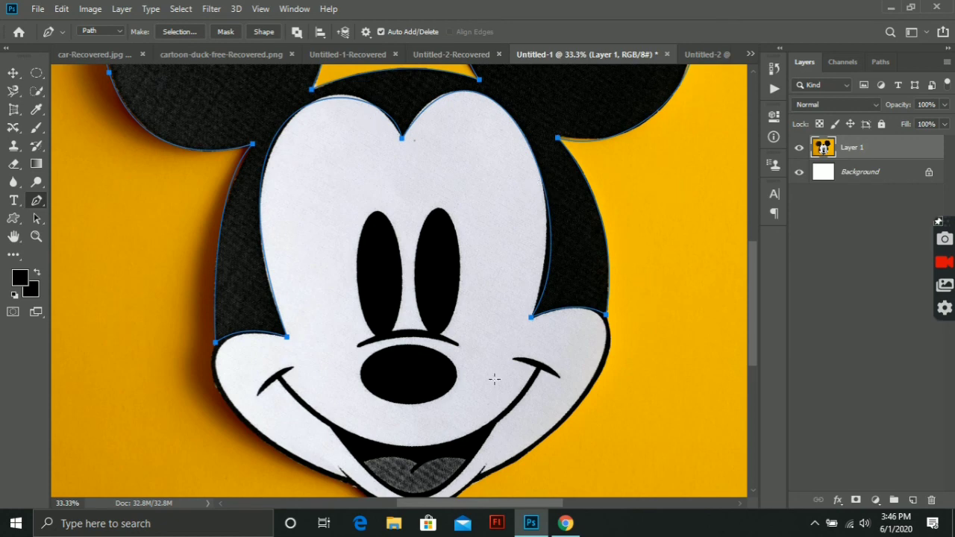
{"action": "scroll", "coordinate": [494, 383], "scroll_direction": "down", "scroll_amount": 3}
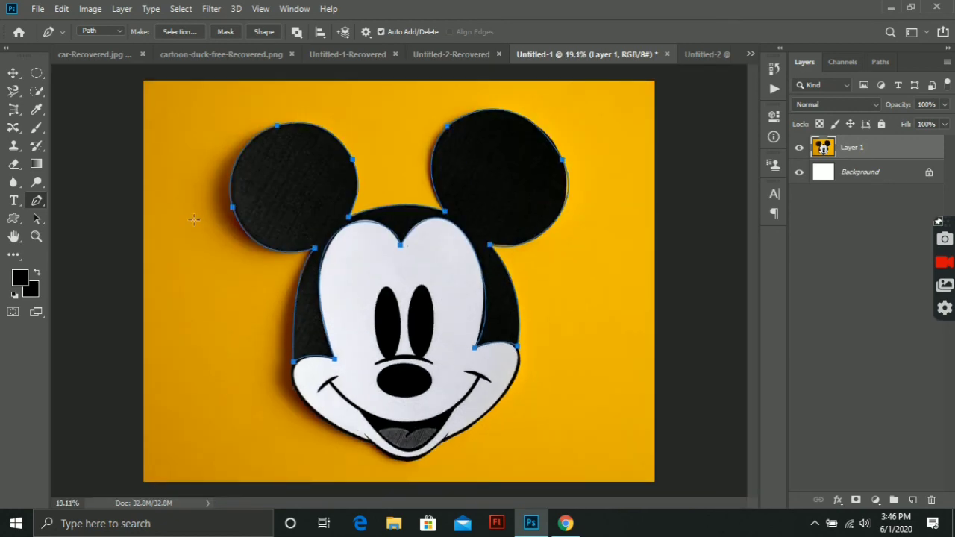
Convert the traced Mickey path into a selection with a 0 px feather radius.
{"action": "right_click", "coordinate": [453, 188]}
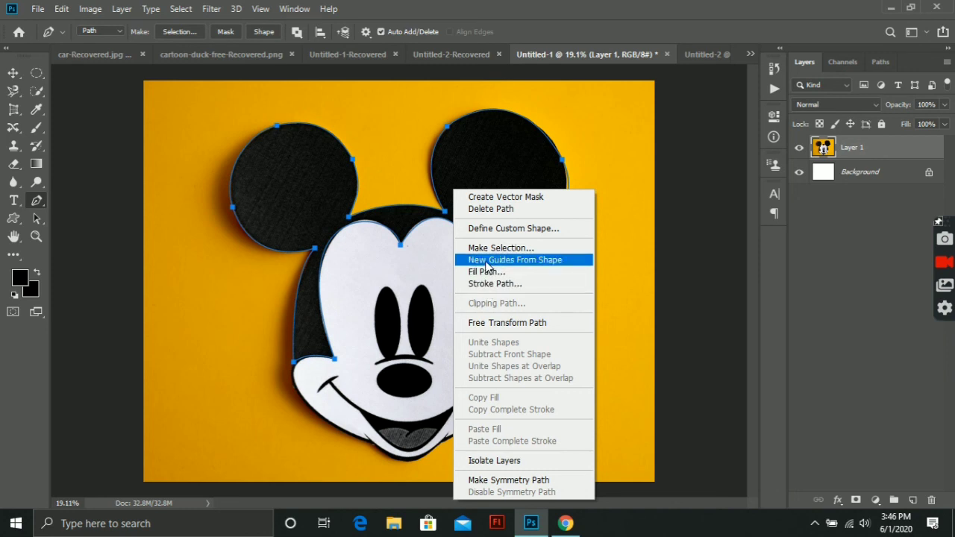
{"action": "left_click", "coordinate": [482, 249]}
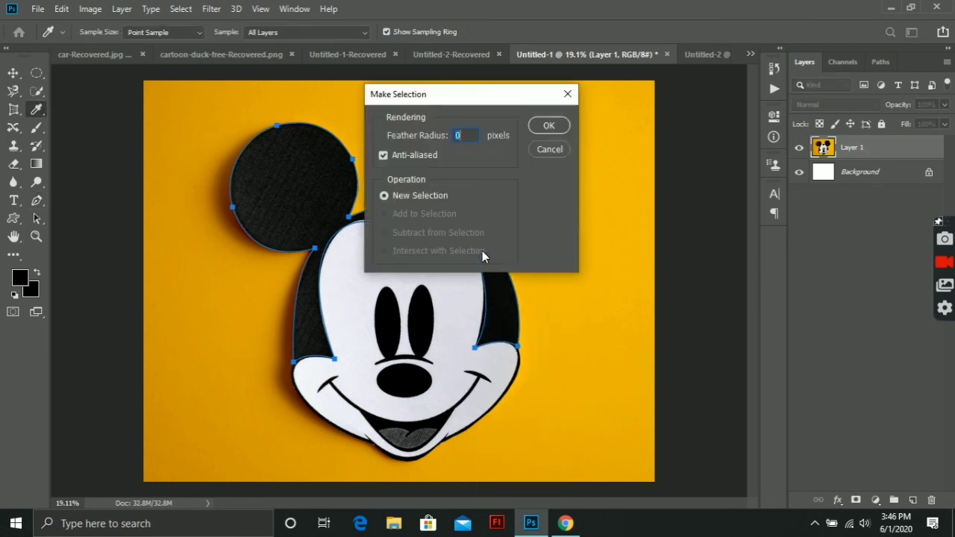
{"action": "left_click", "coordinate": [558, 127]}
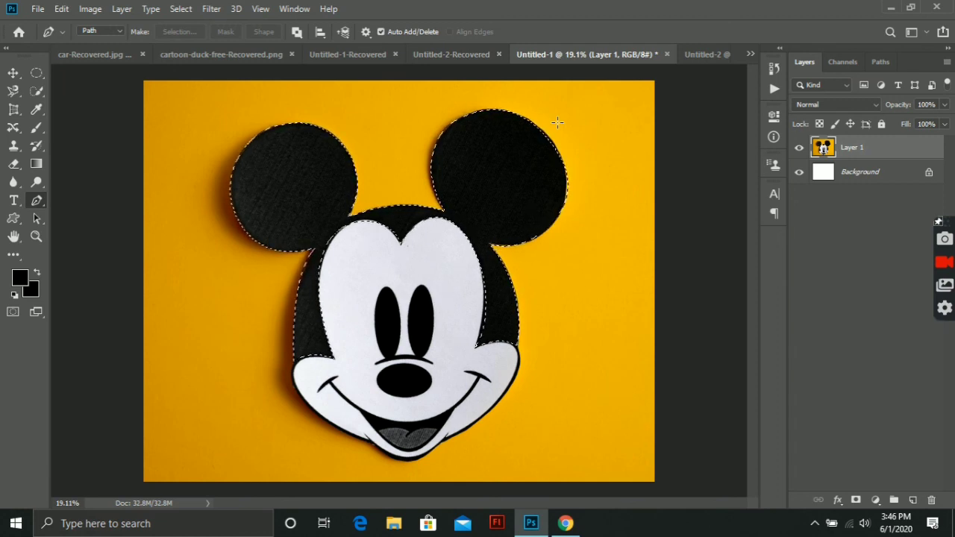
Paste the Mickey cutout into Untitled-2-Recovered as a new layer and roughly shrink it.
{"action": "left_click", "coordinate": [453, 55]}
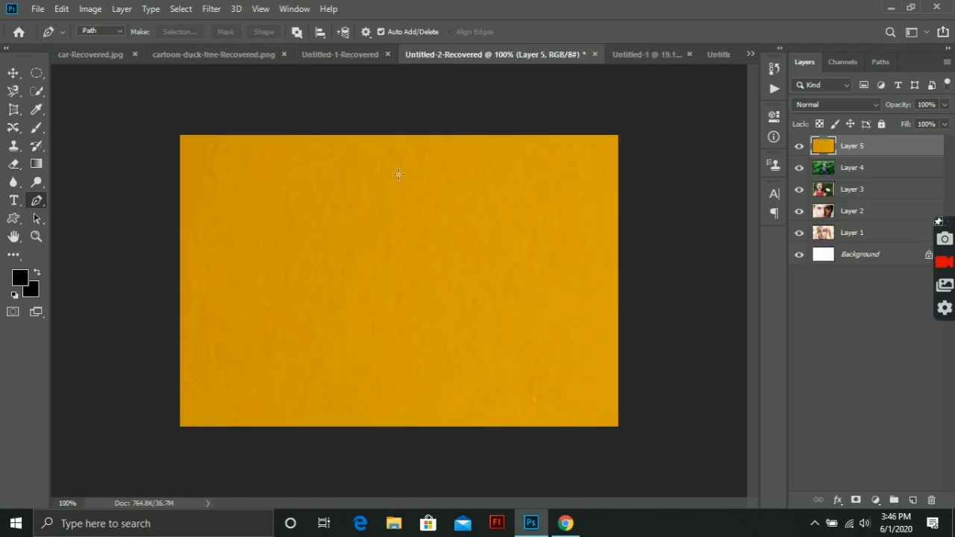
{"action": "key", "text": "ctrl+v"}
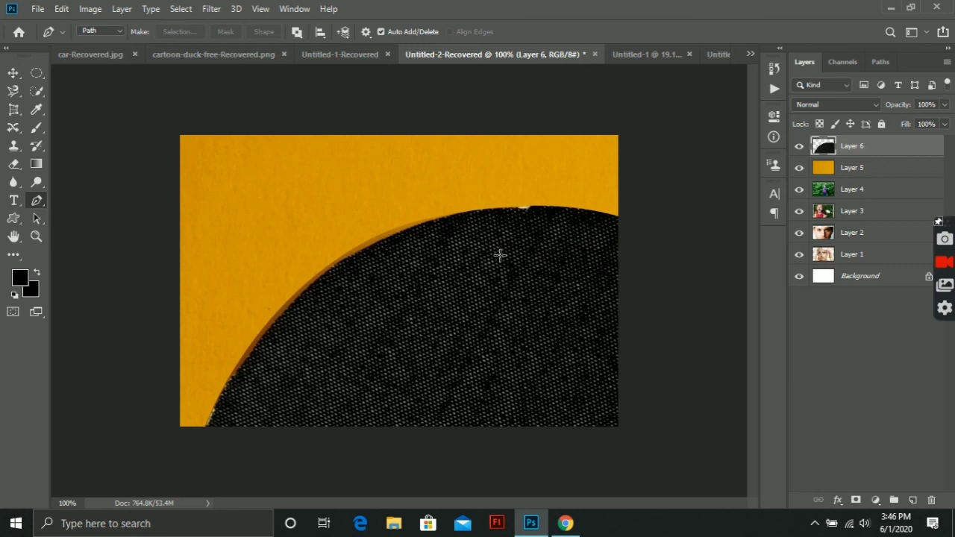
{"action": "key", "text": "ctrl+t"}
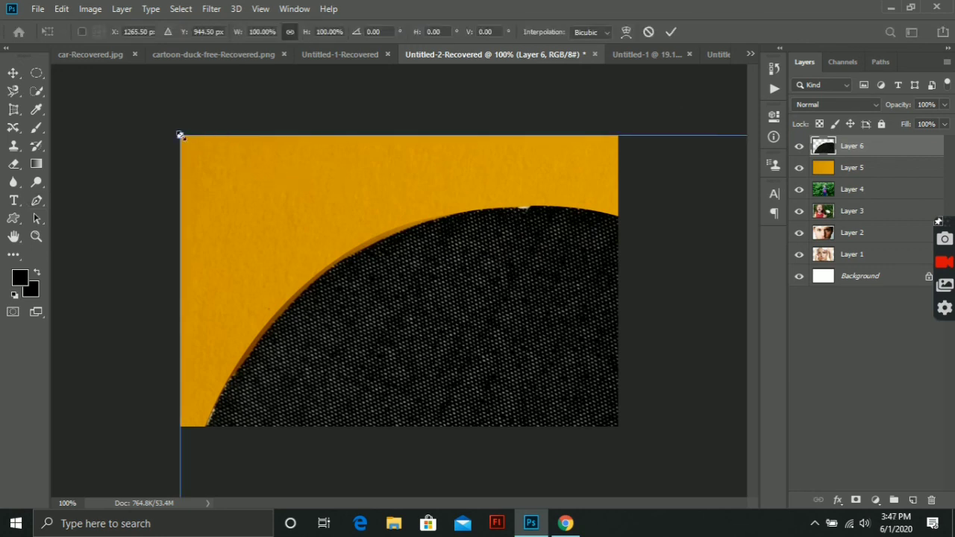
{"action": "left_click_drag", "start_coordinate": [180, 136], "coordinate": [437, 327]}
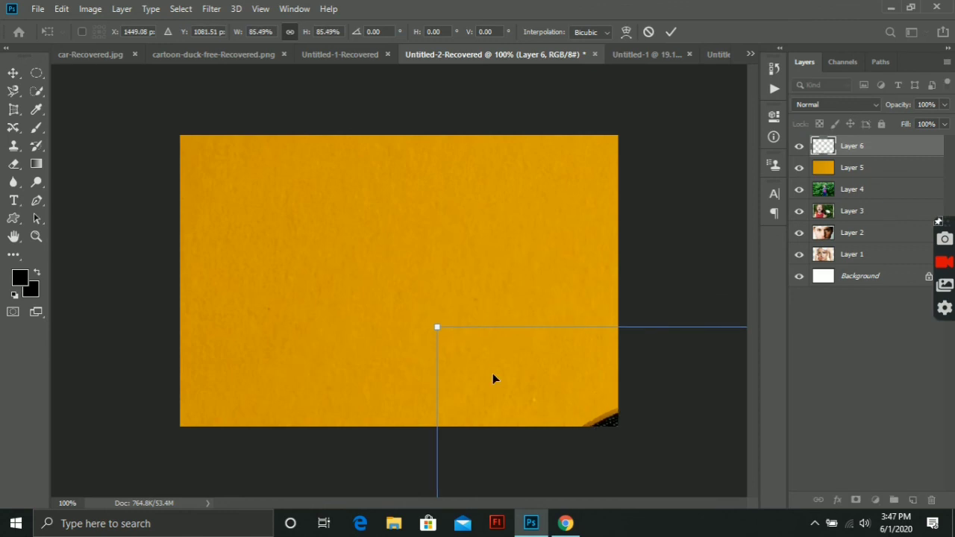
{"action": "key", "text": "p"}
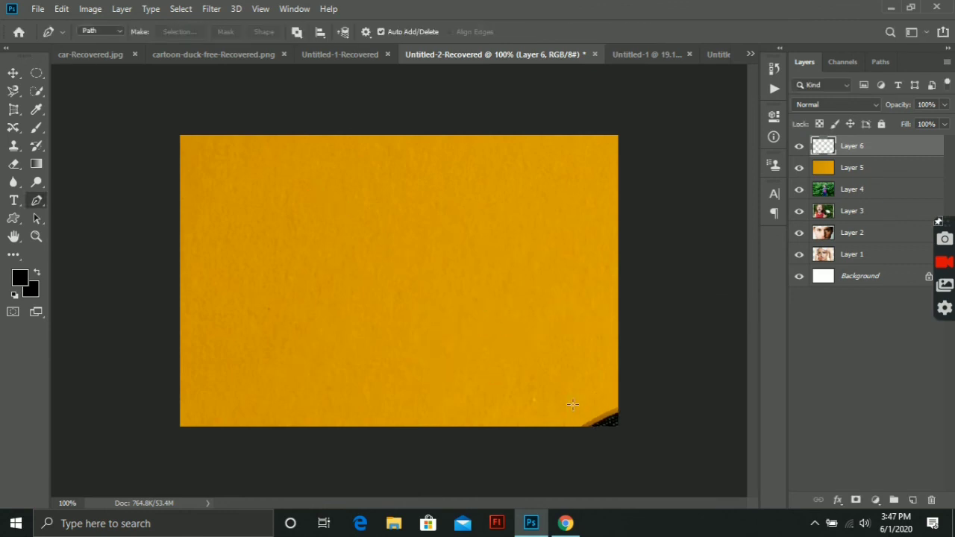
Scale Layer 6 down to about 23% and centre the Mickey ears on the yellow canvas.
{"action": "key", "text": "ctrl+t"}
{"action": "mouse_move", "coordinate": [573, 403]}
{"action": "left_mouse_down"}
{"action": "mouse_move", "coordinate": [184, 140]}
{"action": "mouse_move", "coordinate": [383, 326]}
{"action": "mouse_move", "coordinate": [434, 335]}
{"action": "left_mouse_up"}
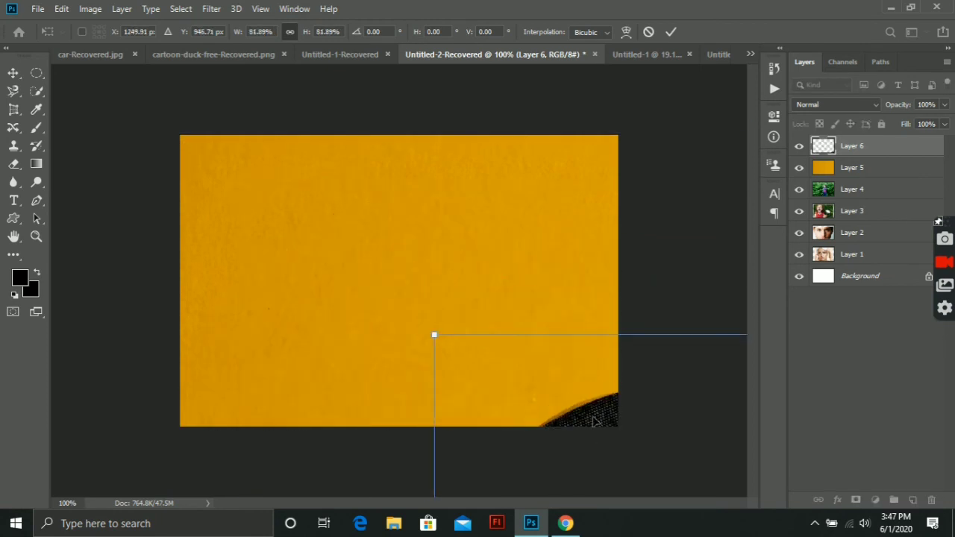
{"action": "mouse_move", "coordinate": [595, 422]}
{"action": "left_mouse_down"}
{"action": "mouse_move", "coordinate": [97, 75]}
{"action": "mouse_move", "coordinate": [446, 385]}
{"action": "left_mouse_up"}
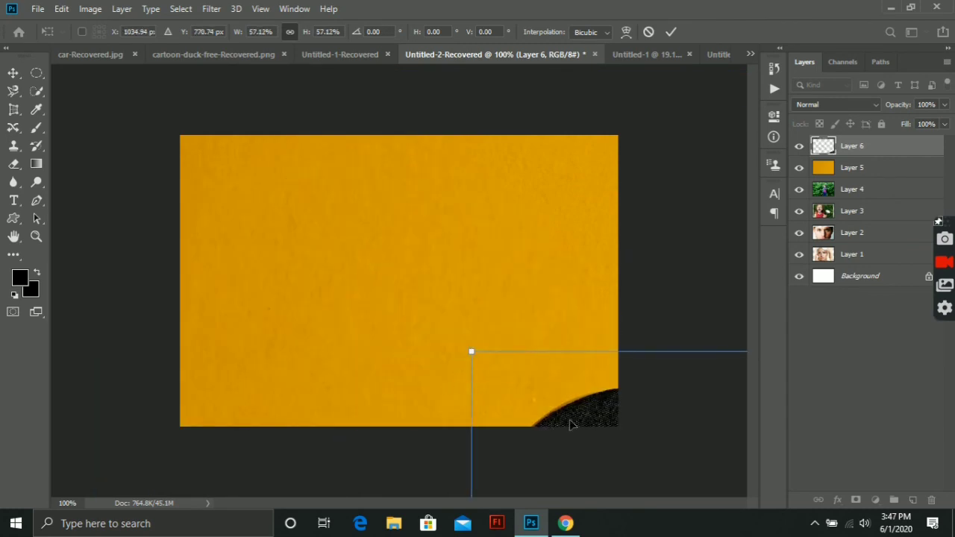
{"action": "left_click_drag", "start_coordinate": [571, 425], "coordinate": [260, 156]}
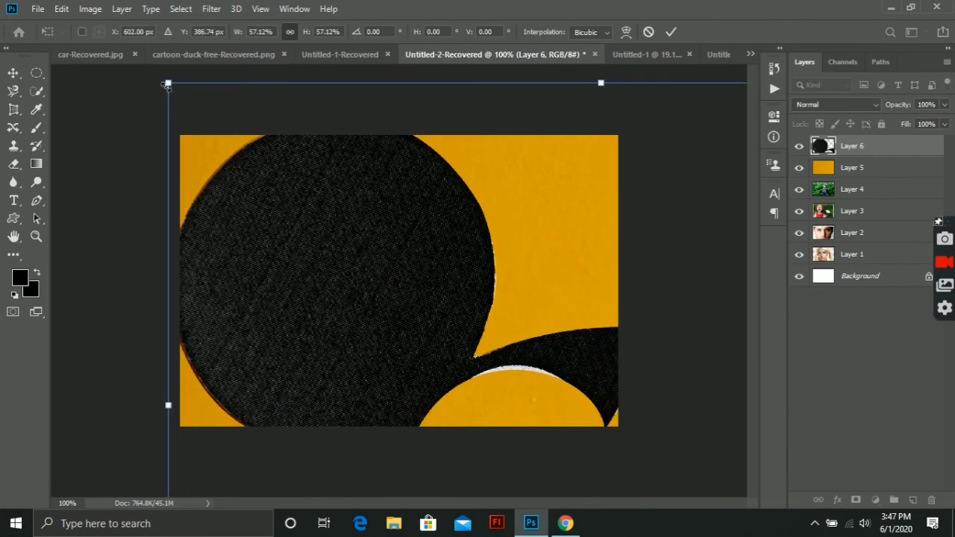
{"action": "left_click_drag", "start_coordinate": [176, 102], "coordinate": [429, 291]}
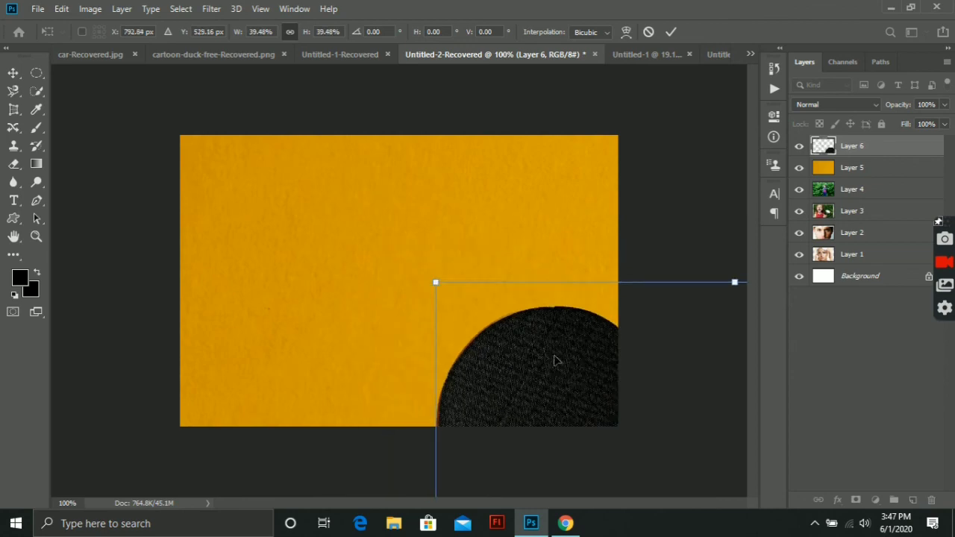
{"action": "mouse_move", "coordinate": [517, 335]}
{"action": "left_mouse_down"}
{"action": "mouse_move", "coordinate": [312, 170]}
{"action": "mouse_move", "coordinate": [246, 147]}
{"action": "left_mouse_up"}
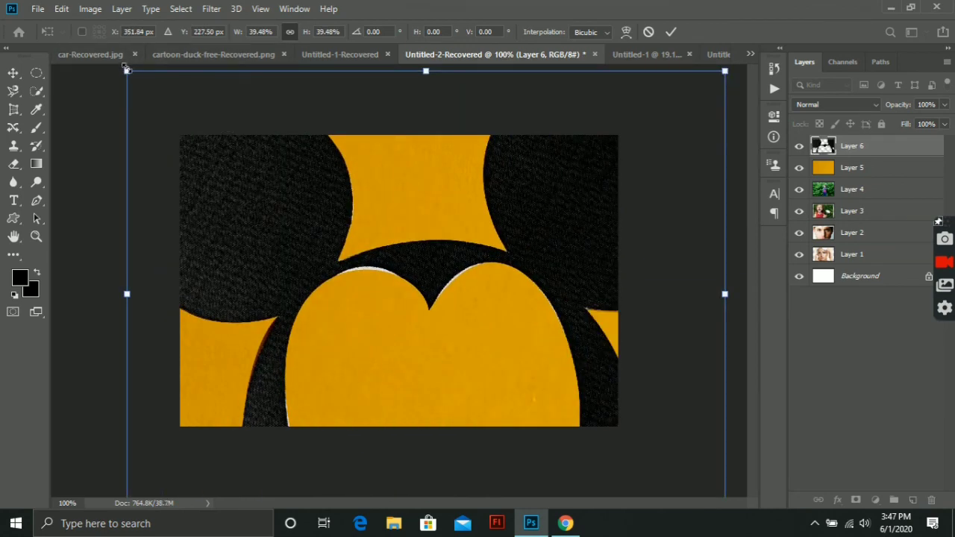
{"action": "left_click_drag", "start_coordinate": [127, 71], "coordinate": [276, 180]}
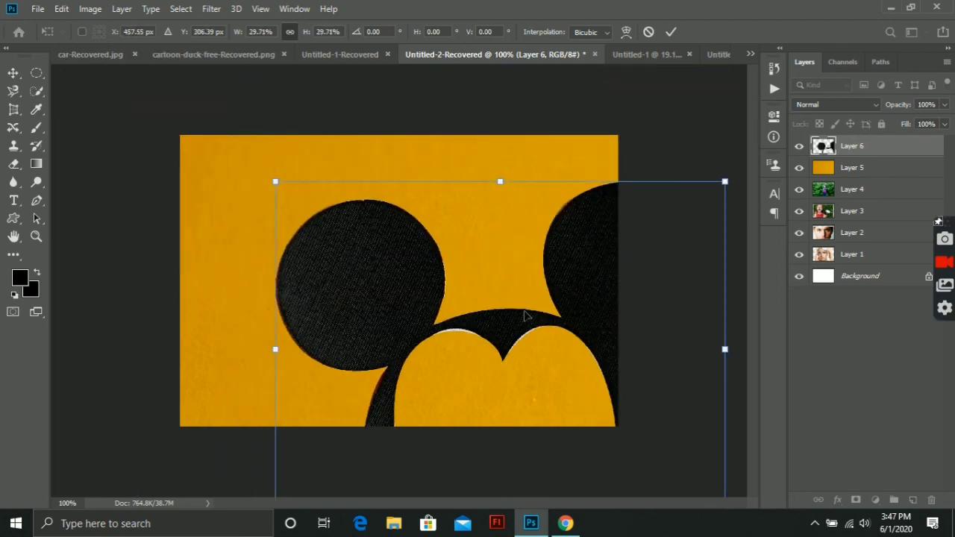
{"action": "mouse_move", "coordinate": [529, 325]}
{"action": "left_mouse_down"}
{"action": "mouse_move", "coordinate": [403, 248]}
{"action": "mouse_move", "coordinate": [421, 254]}
{"action": "left_mouse_up"}
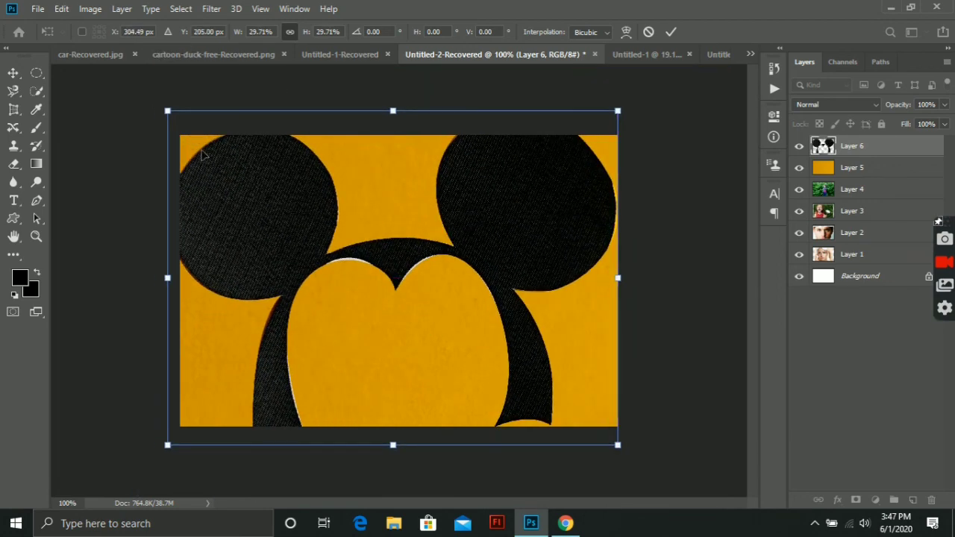
{"action": "left_click_drag", "start_coordinate": [168, 110], "coordinate": [271, 188]}
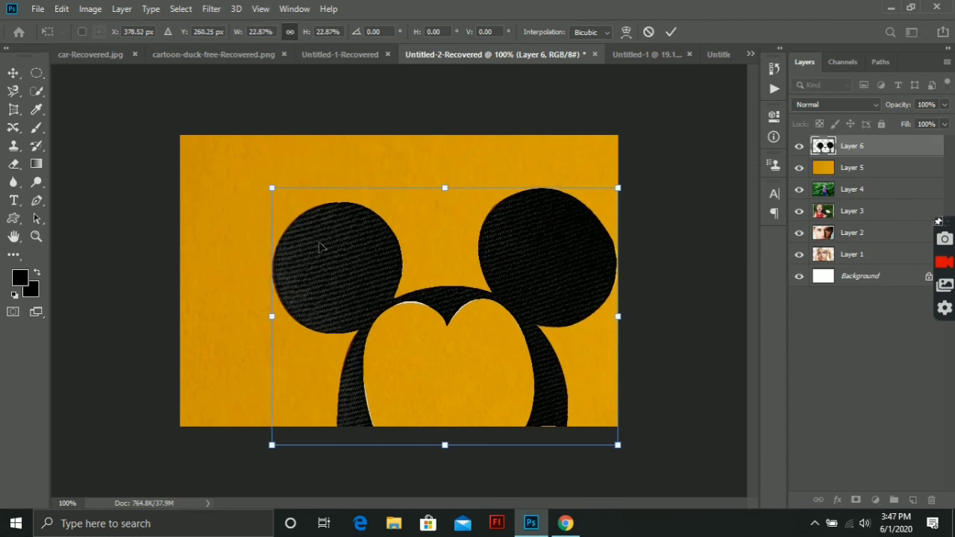
{"action": "left_click_drag", "start_coordinate": [365, 268], "coordinate": [328, 226]}
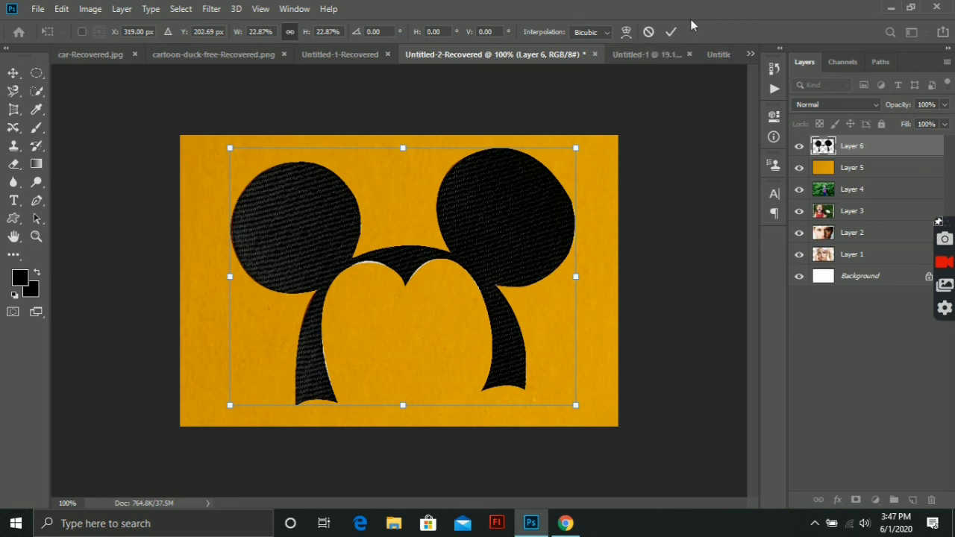
{"action": "left_click", "coordinate": [673, 33]}
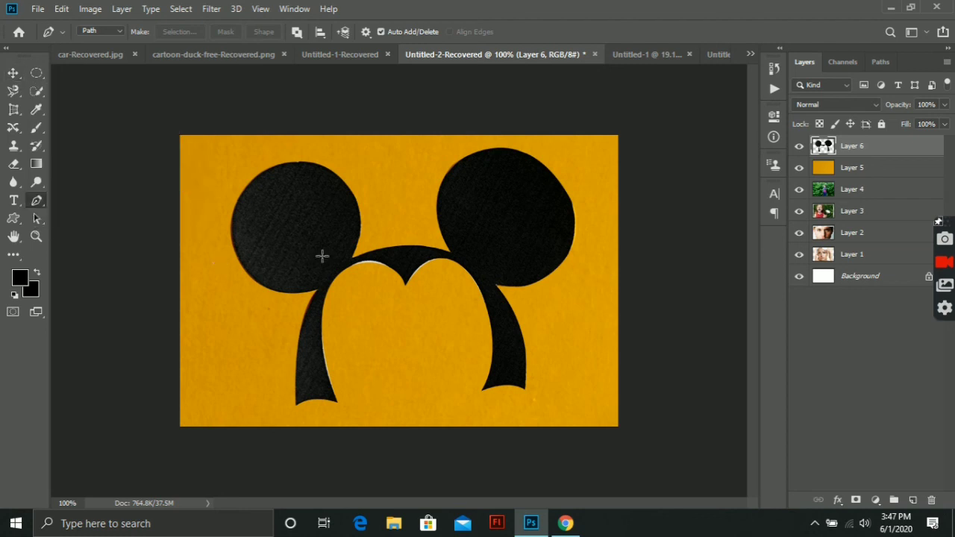
In Untitled-1, shift the whole traced path slightly up and left using Path Selection.
{"action": "left_click", "coordinate": [640, 55]}
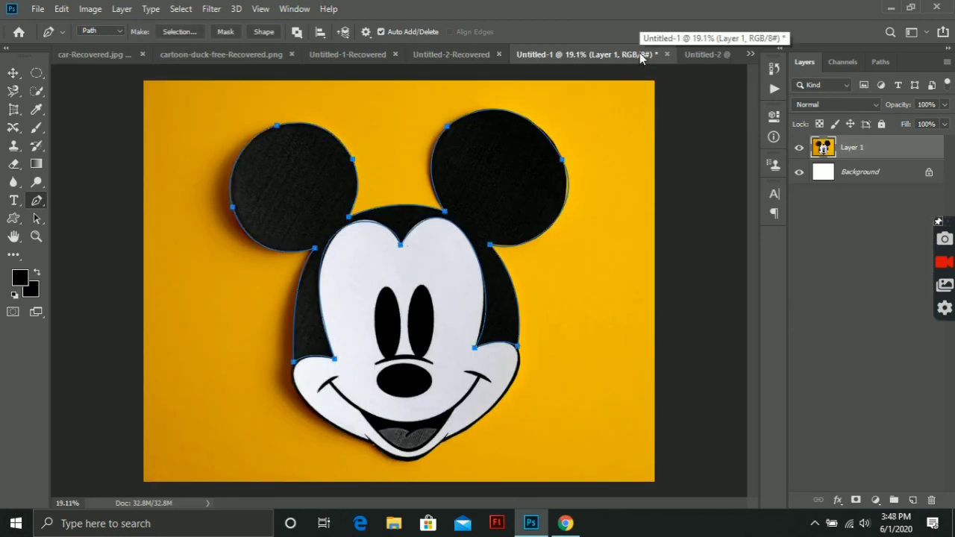
{"action": "left_click", "coordinate": [16, 73]}
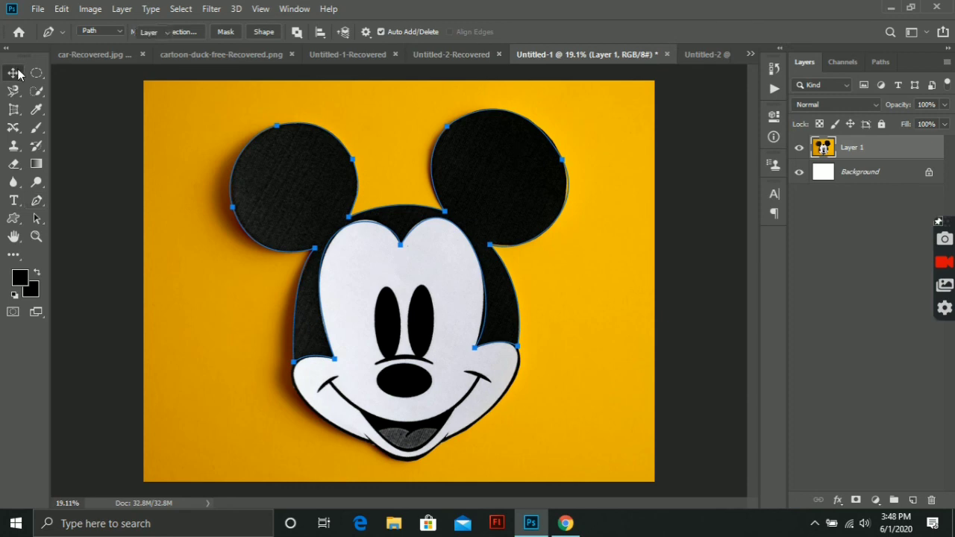
{"action": "mouse_move", "coordinate": [460, 162]}
{"action": "left_mouse_down"}
{"action": "mouse_move", "coordinate": [448, 173]}
{"action": "mouse_move", "coordinate": [461, 165]}
{"action": "left_mouse_up"}
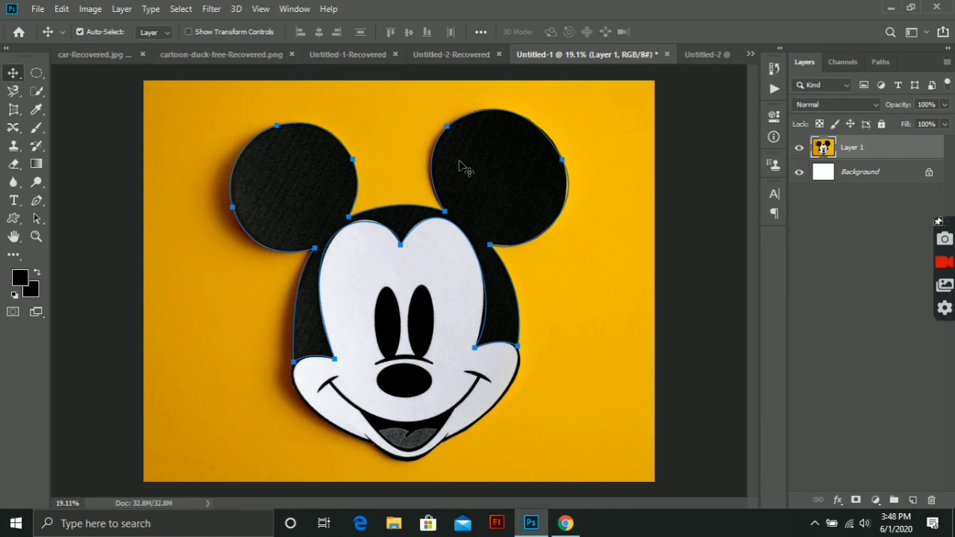
{"action": "left_click", "coordinate": [37, 219]}
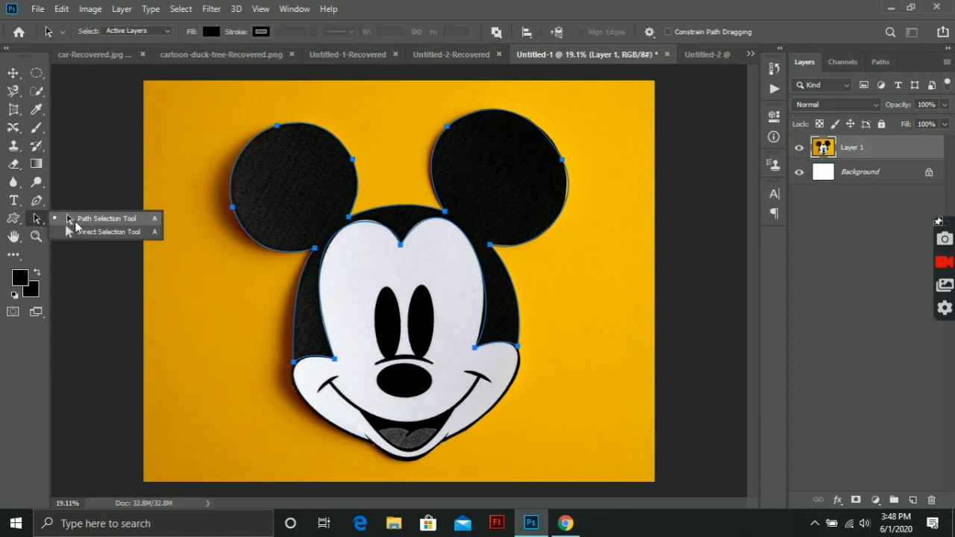
{"action": "left_click", "coordinate": [74, 219]}
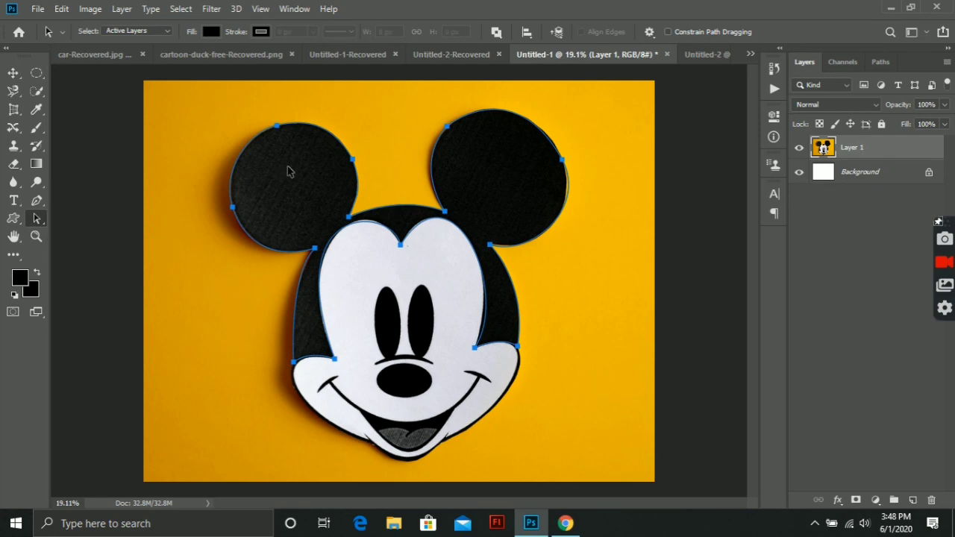
{"action": "mouse_move", "coordinate": [288, 177]}
{"action": "left_mouse_down"}
{"action": "mouse_move", "coordinate": [240, 193]}
{"action": "mouse_move", "coordinate": [303, 167]}
{"action": "mouse_move", "coordinate": [273, 160]}
{"action": "left_mouse_up"}
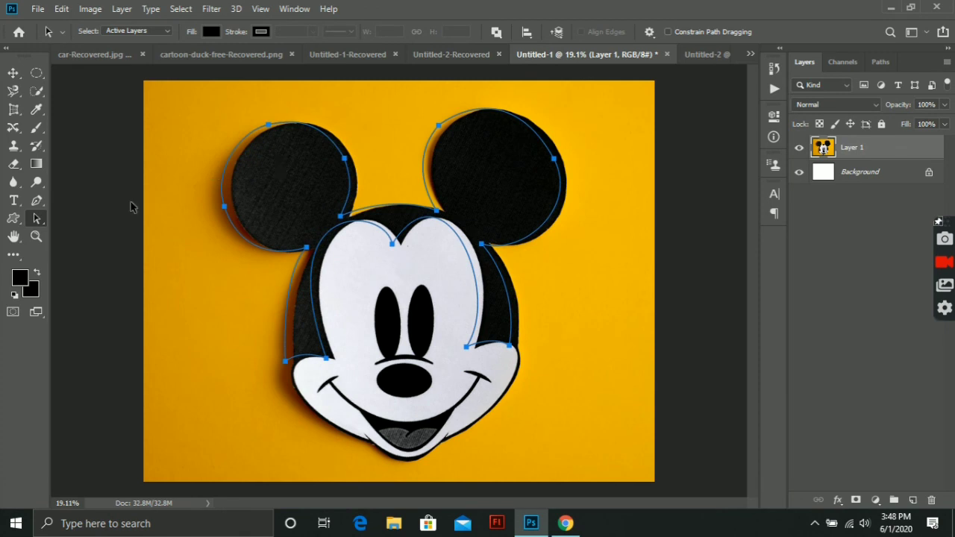
Drag the left-ear anchor outward and down, then bend its curve with the direction handle.
{"action": "right_click", "coordinate": [37, 220]}
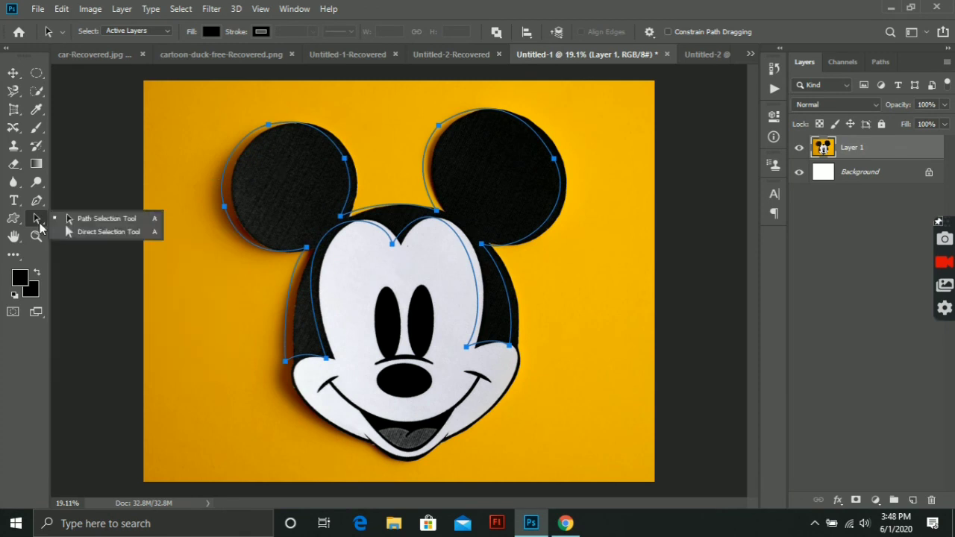
{"action": "left_click", "coordinate": [63, 234]}
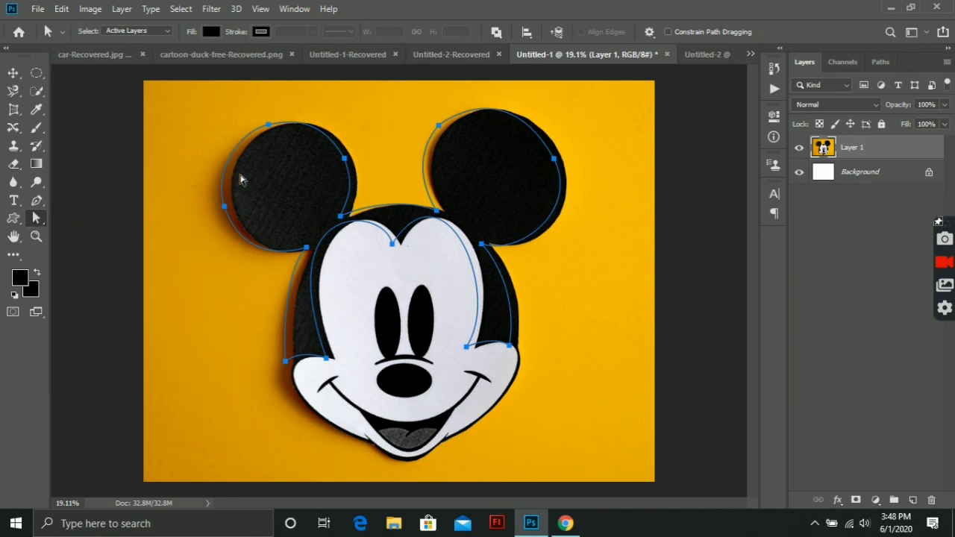
{"action": "left_click", "coordinate": [229, 211]}
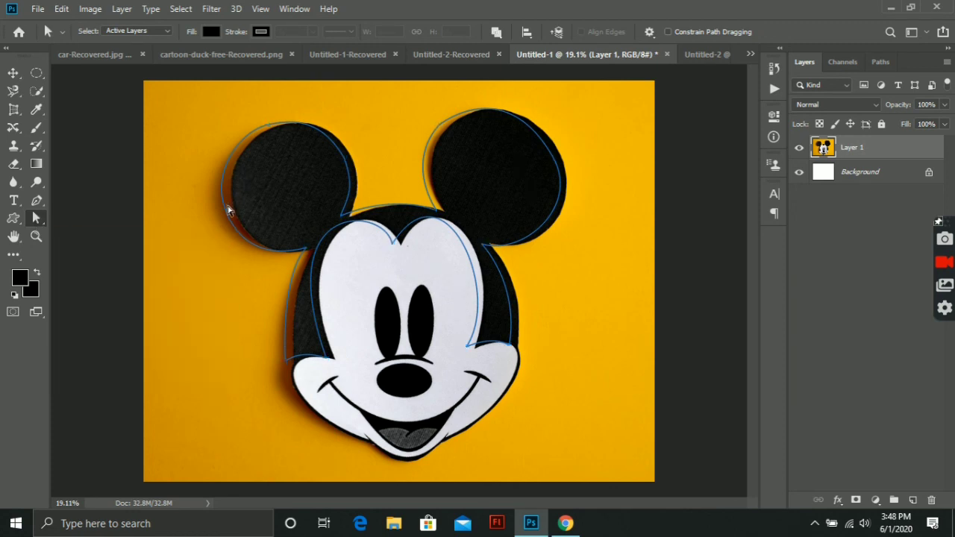
{"action": "left_click", "coordinate": [225, 208]}
{"action": "mouse_move", "coordinate": [226, 212]}
{"action": "left_mouse_down"}
{"action": "mouse_move", "coordinate": [185, 244]}
{"action": "mouse_move", "coordinate": [196, 234]}
{"action": "left_mouse_up"}
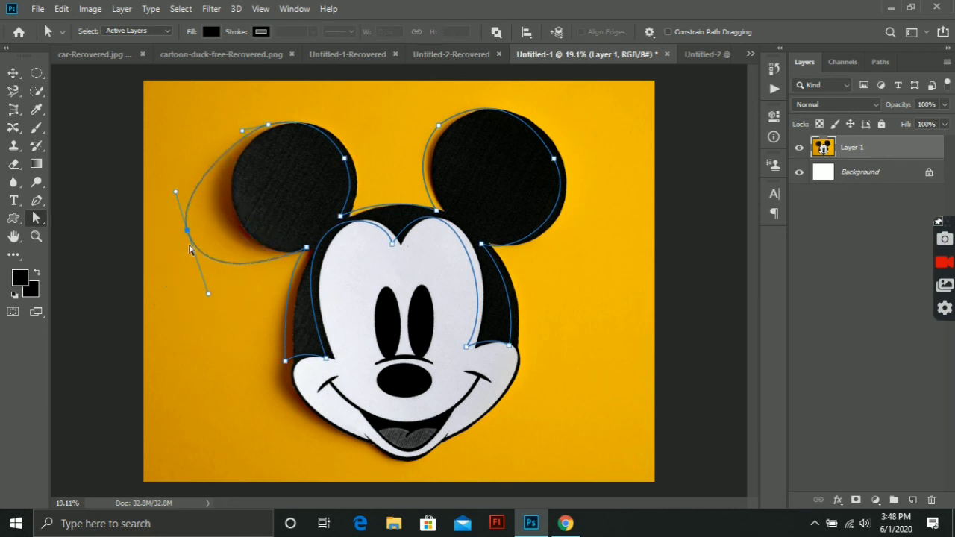
{"action": "mouse_move", "coordinate": [208, 297]}
{"action": "left_mouse_down"}
{"action": "mouse_move", "coordinate": [234, 266]}
{"action": "mouse_move", "coordinate": [179, 337]}
{"action": "mouse_move", "coordinate": [216, 311]}
{"action": "left_mouse_up"}
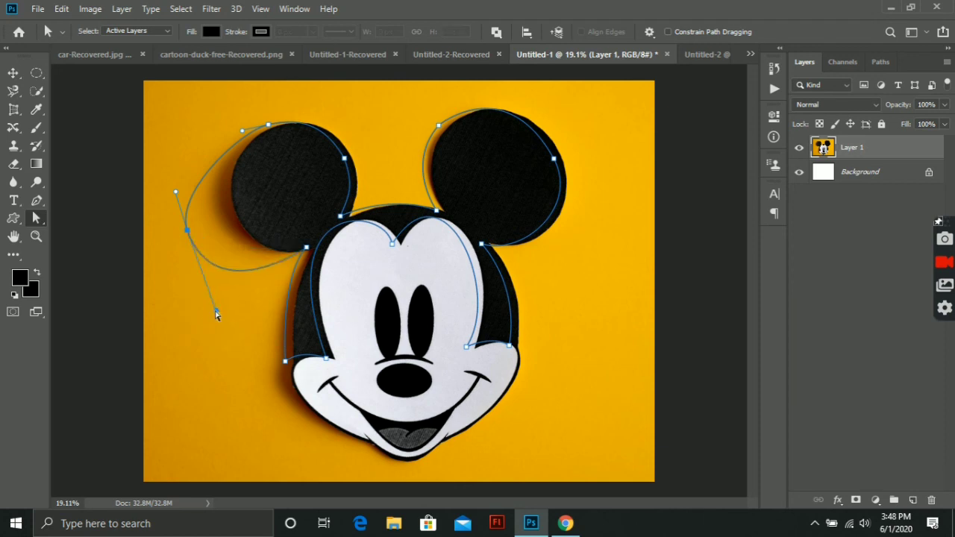